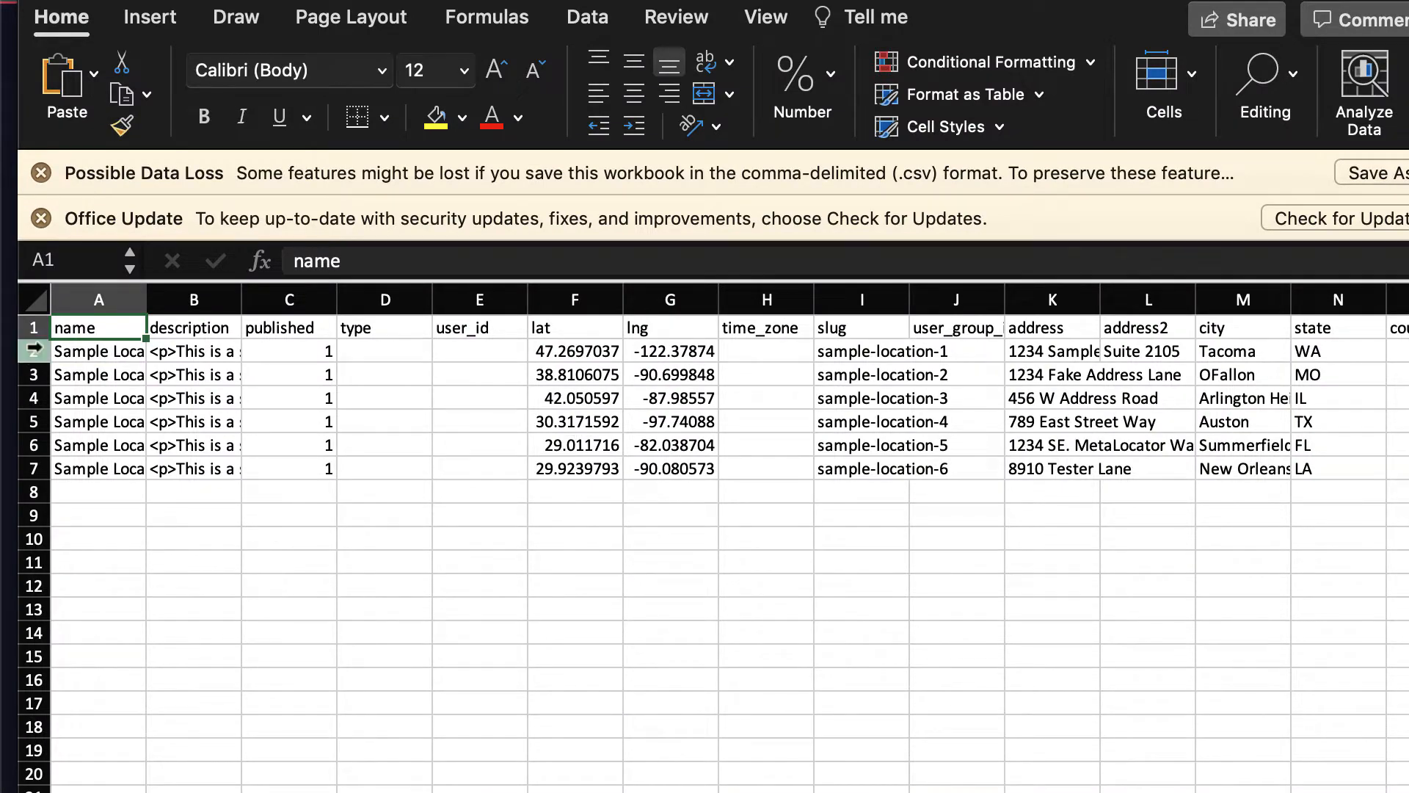
- Examine the sample location rows across all columns, especially the category values under tag1 and tag2
drag(34, 351, 40, 451)
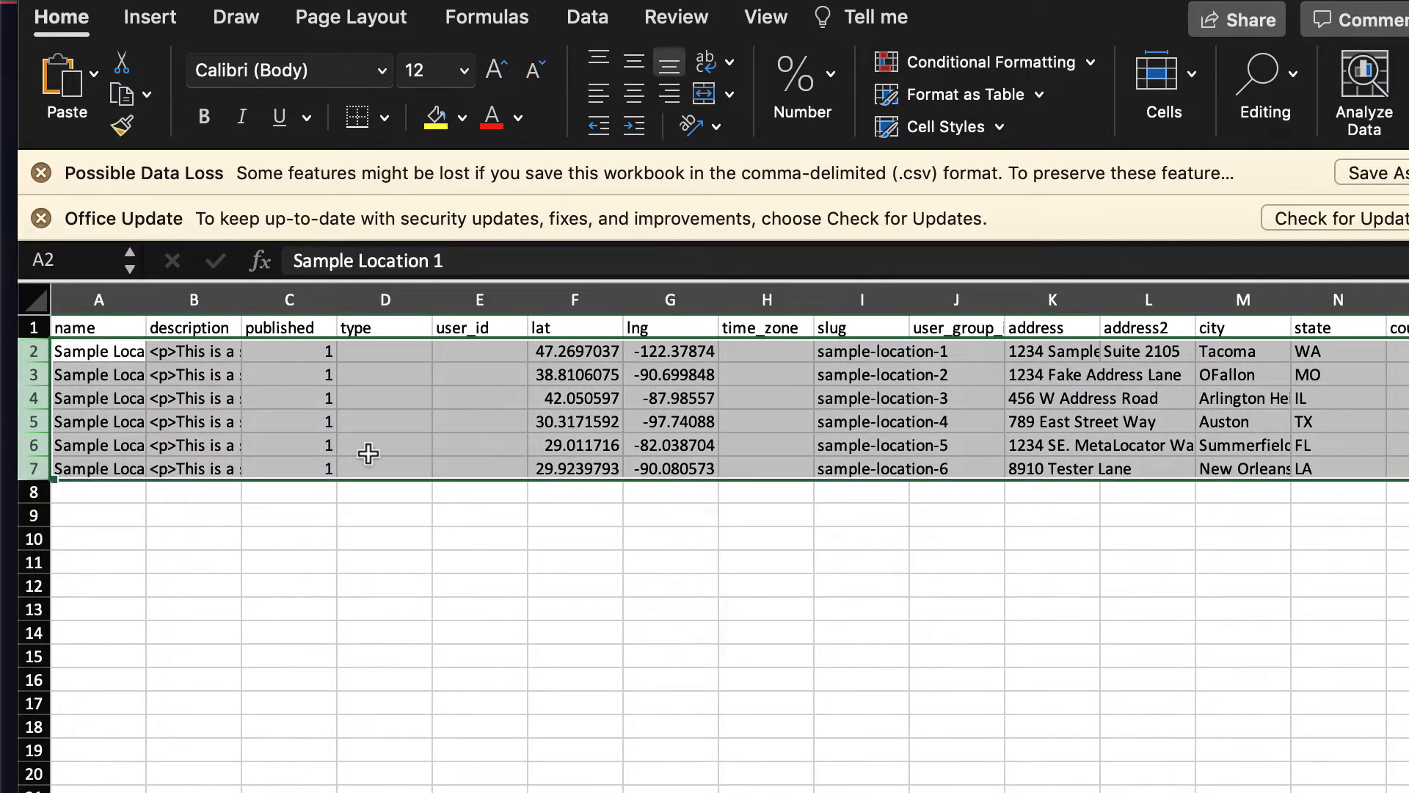
scroll(369, 453, right, 15)
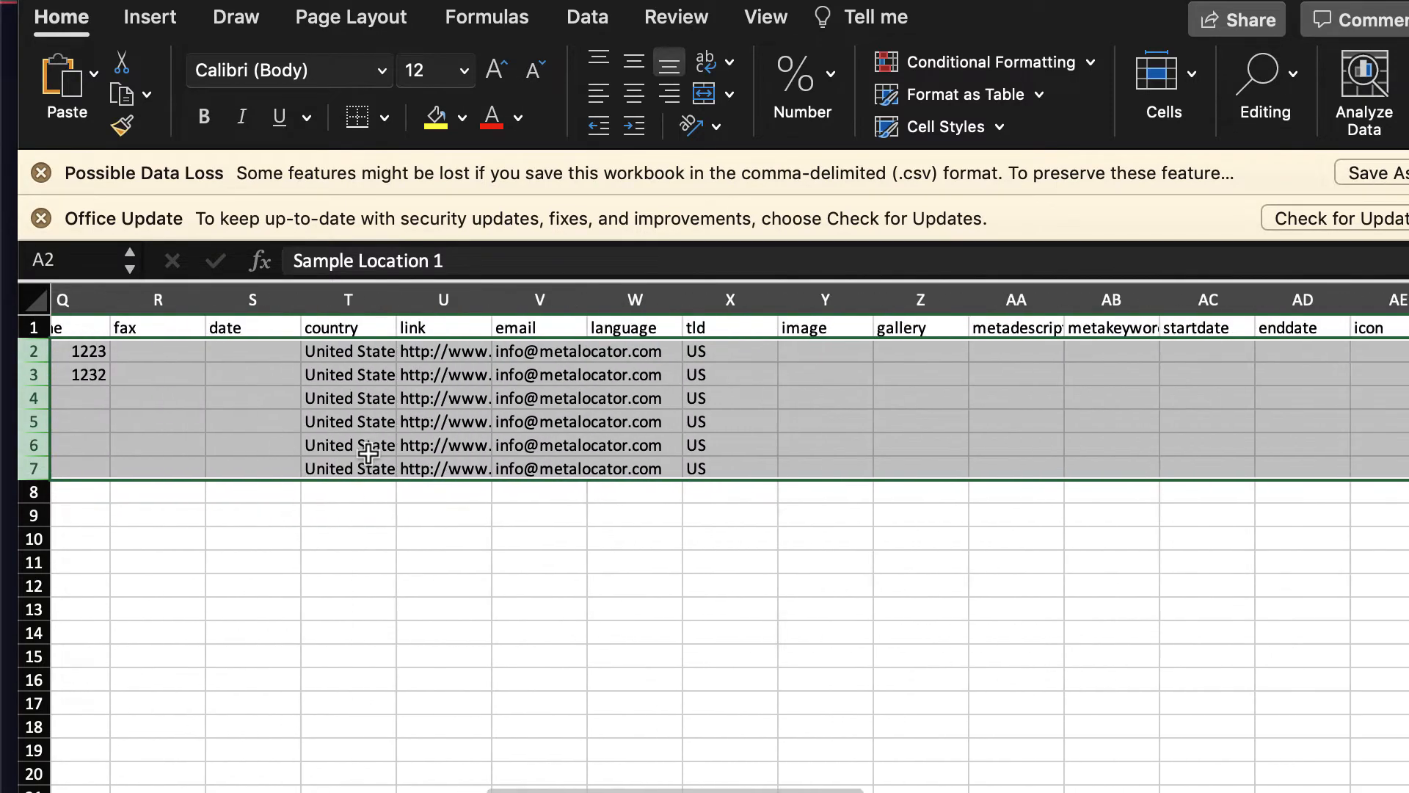
scroll(368, 454, right, 10)
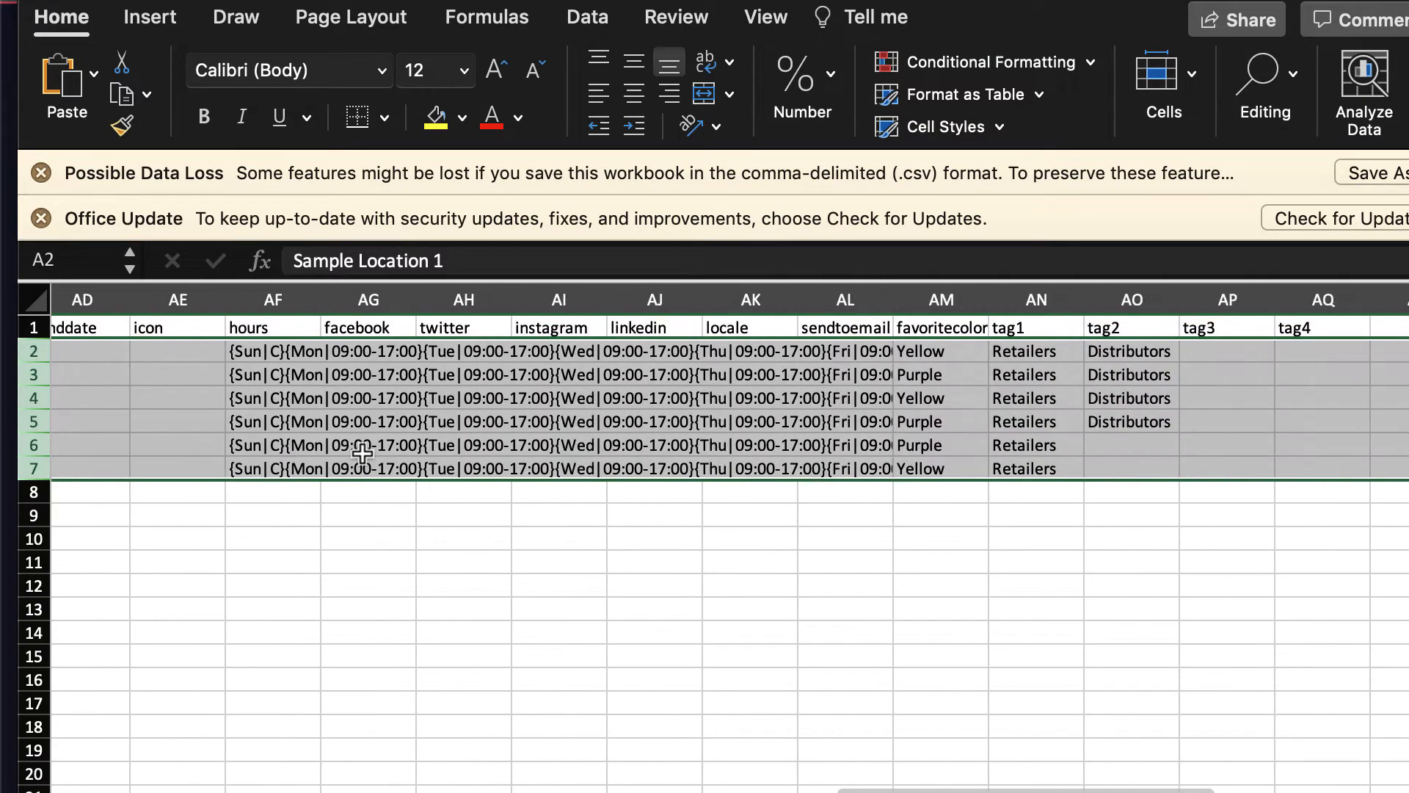
scroll(363, 453, right, 3)
click(578, 447)
click(681, 299)
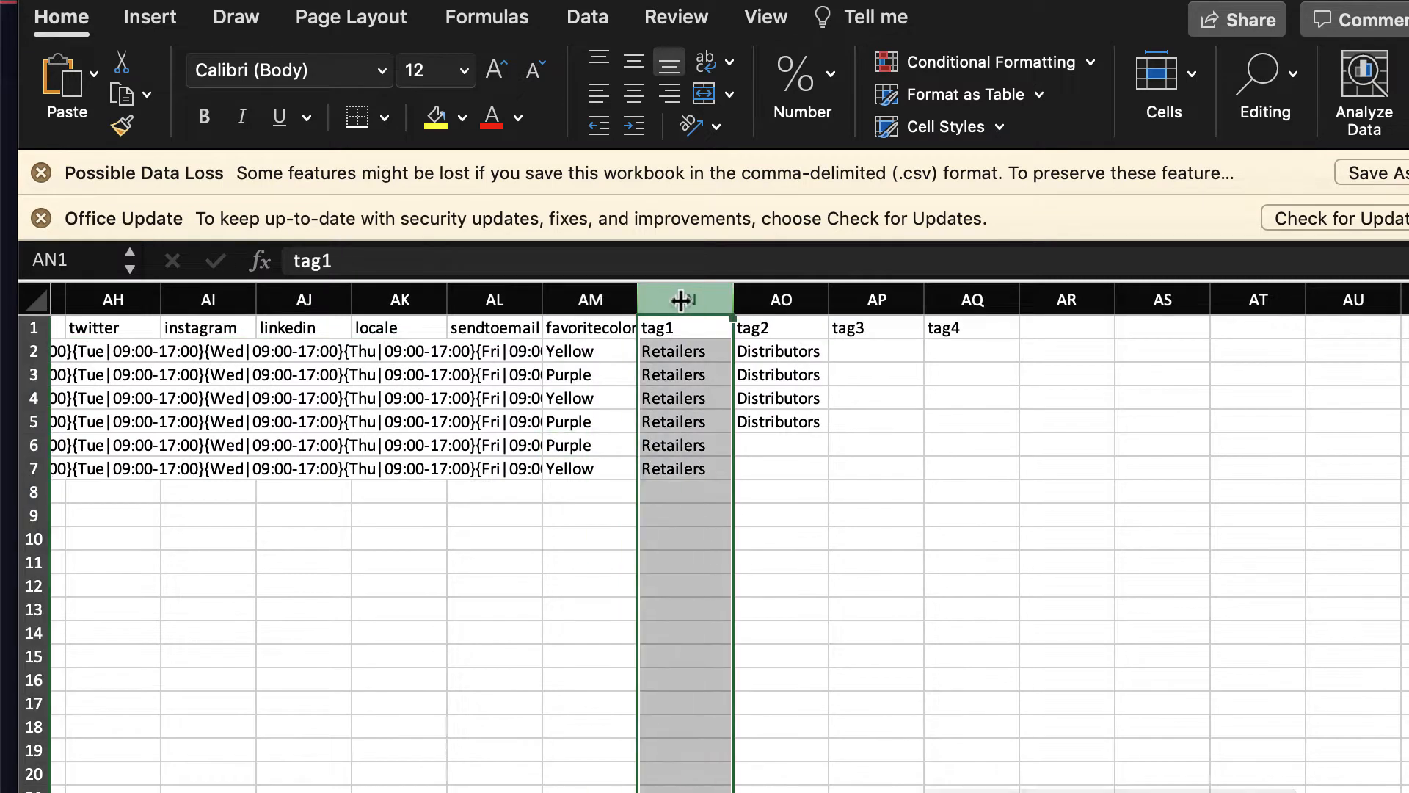
click(796, 296)
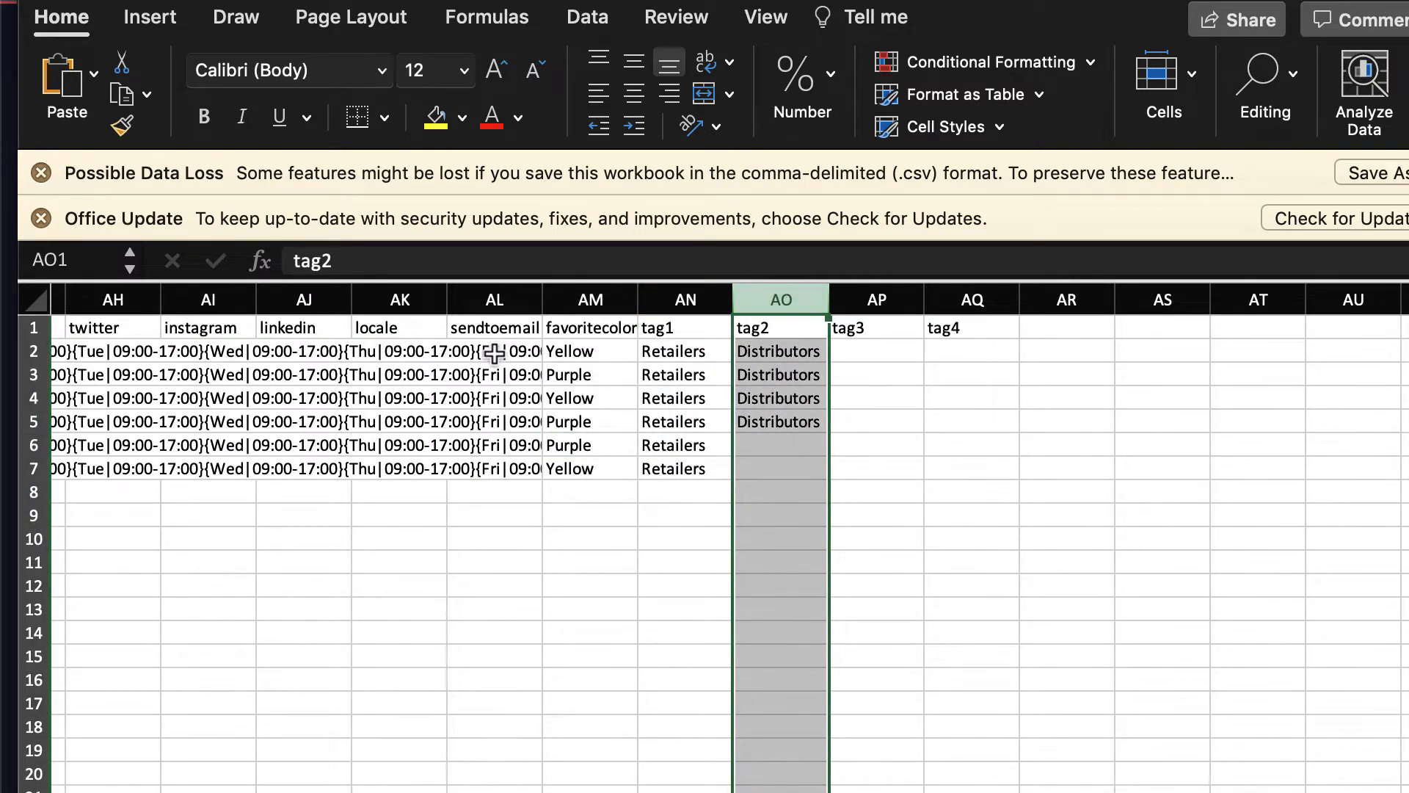
drag(35, 350, 33, 470)
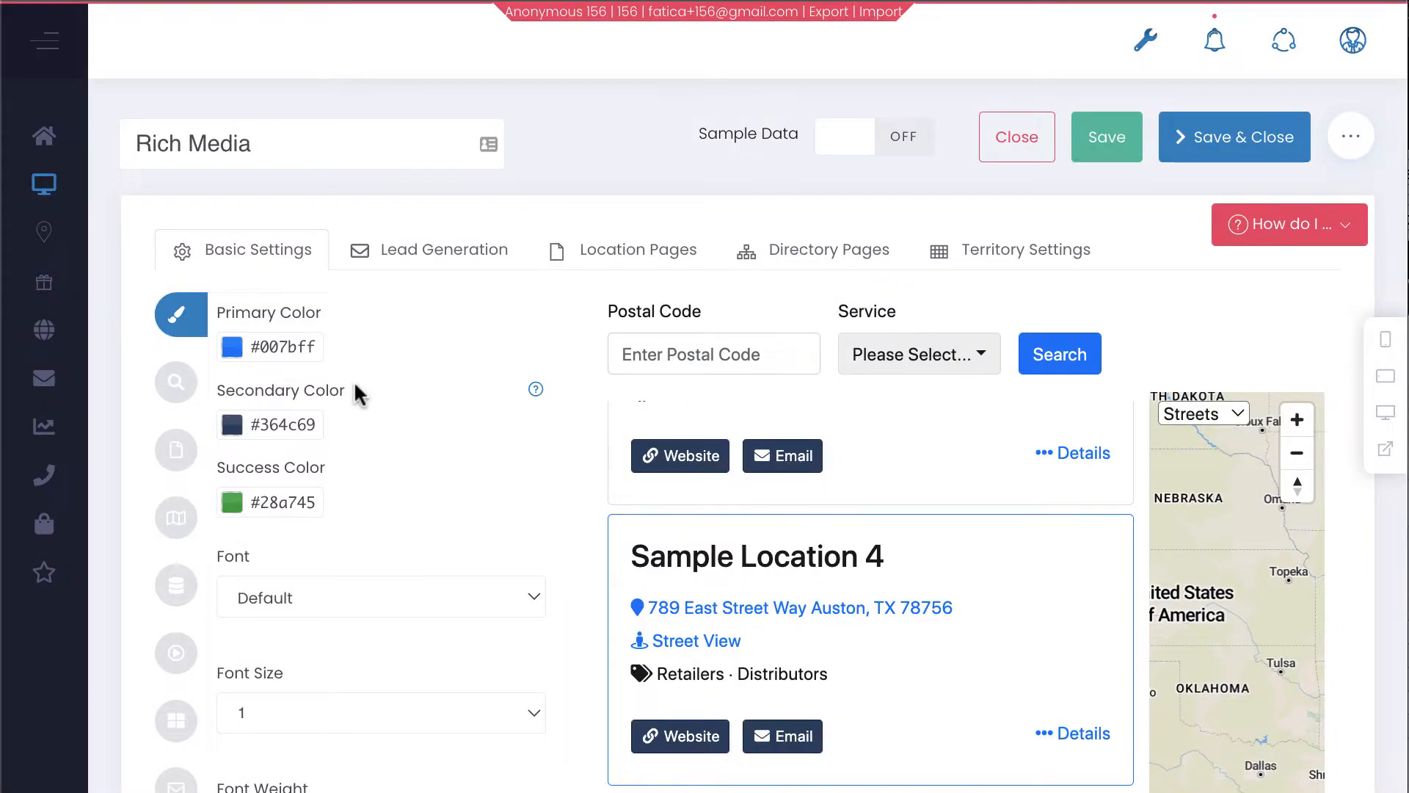
- Rename the Rich Media interface as Retailers
triple_click(369, 141)
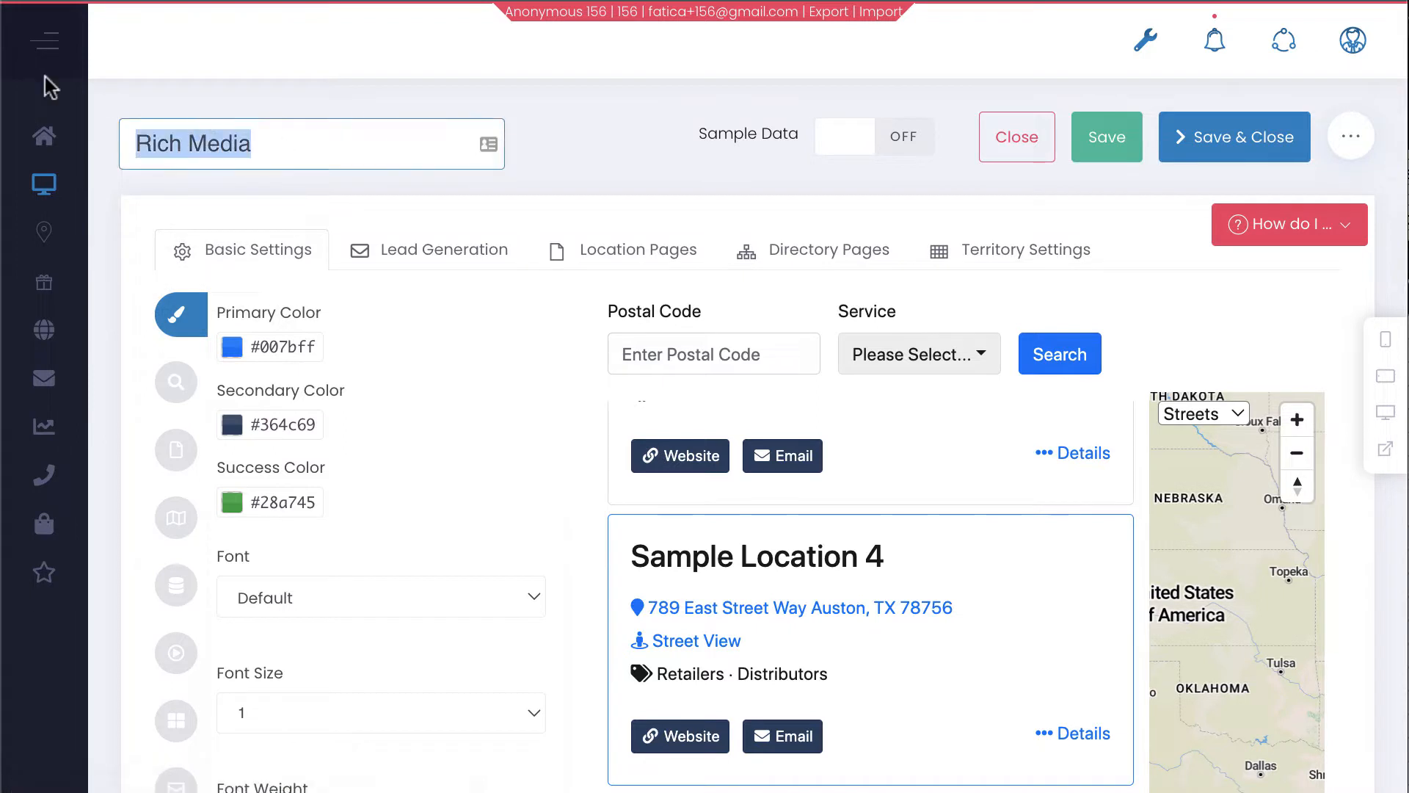
text(Rettail)
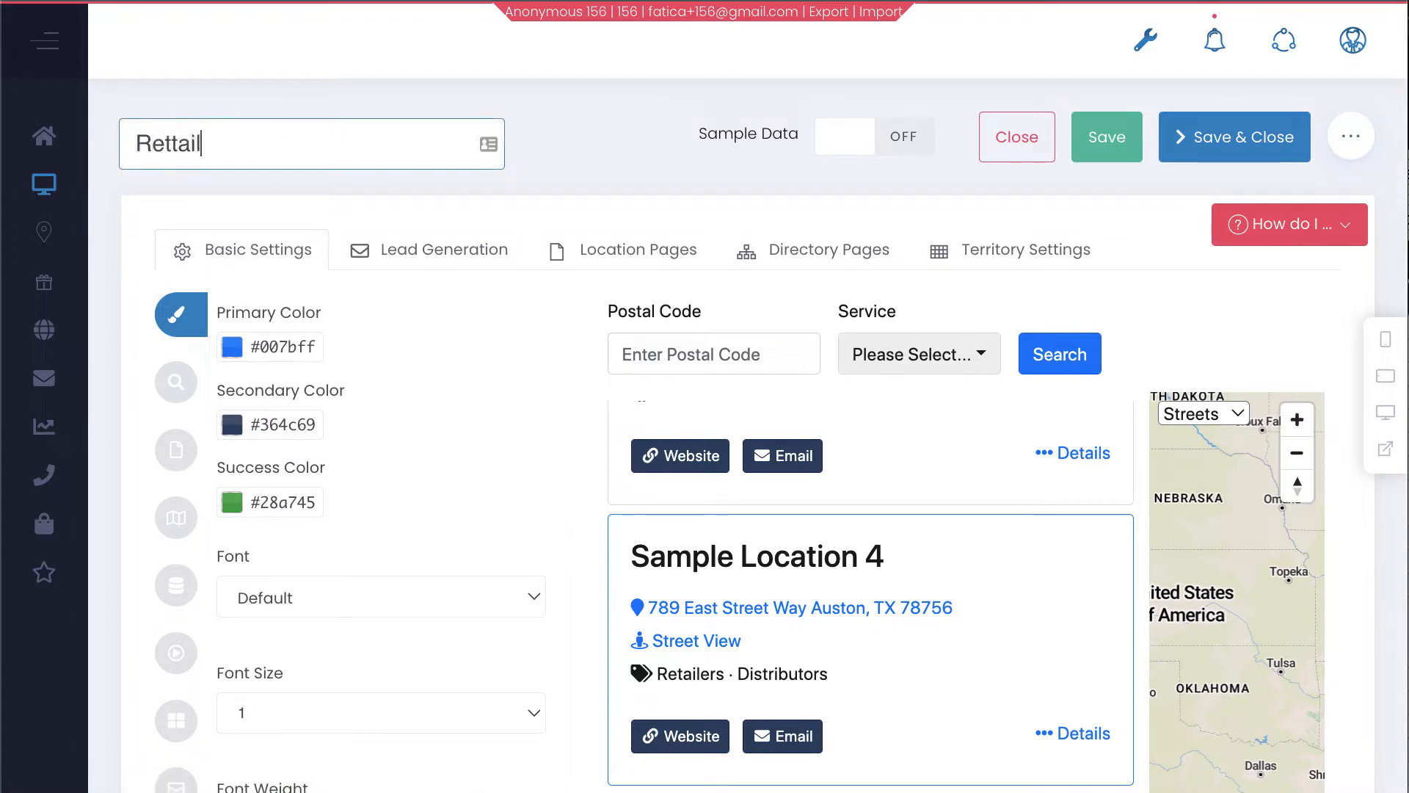
key(BackSpace)
key(BackSpace)
key(BackSpace)
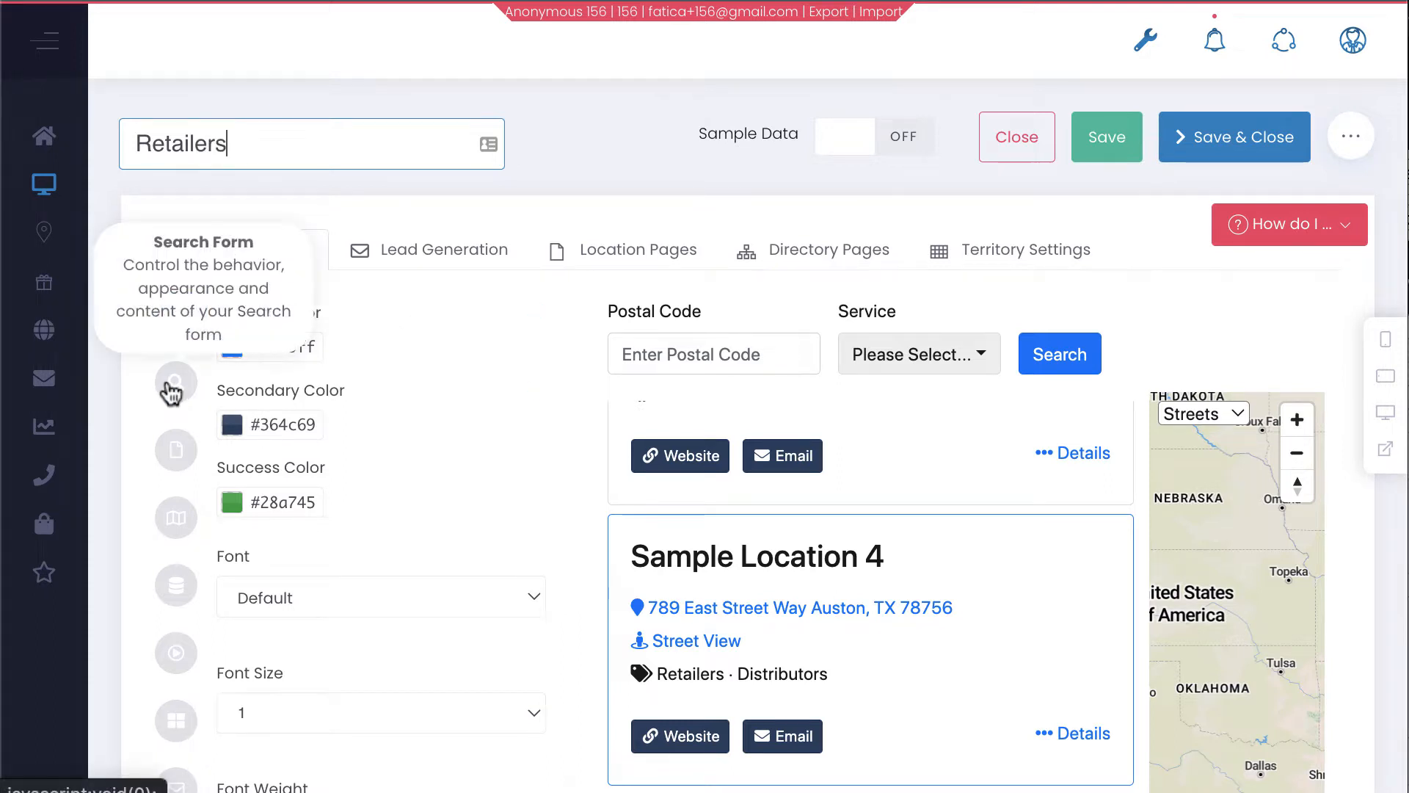
- Restrict the Retailers interface to show only the Retailers category, then save and close it, dismissing the installation code
mouse_move(174, 461)
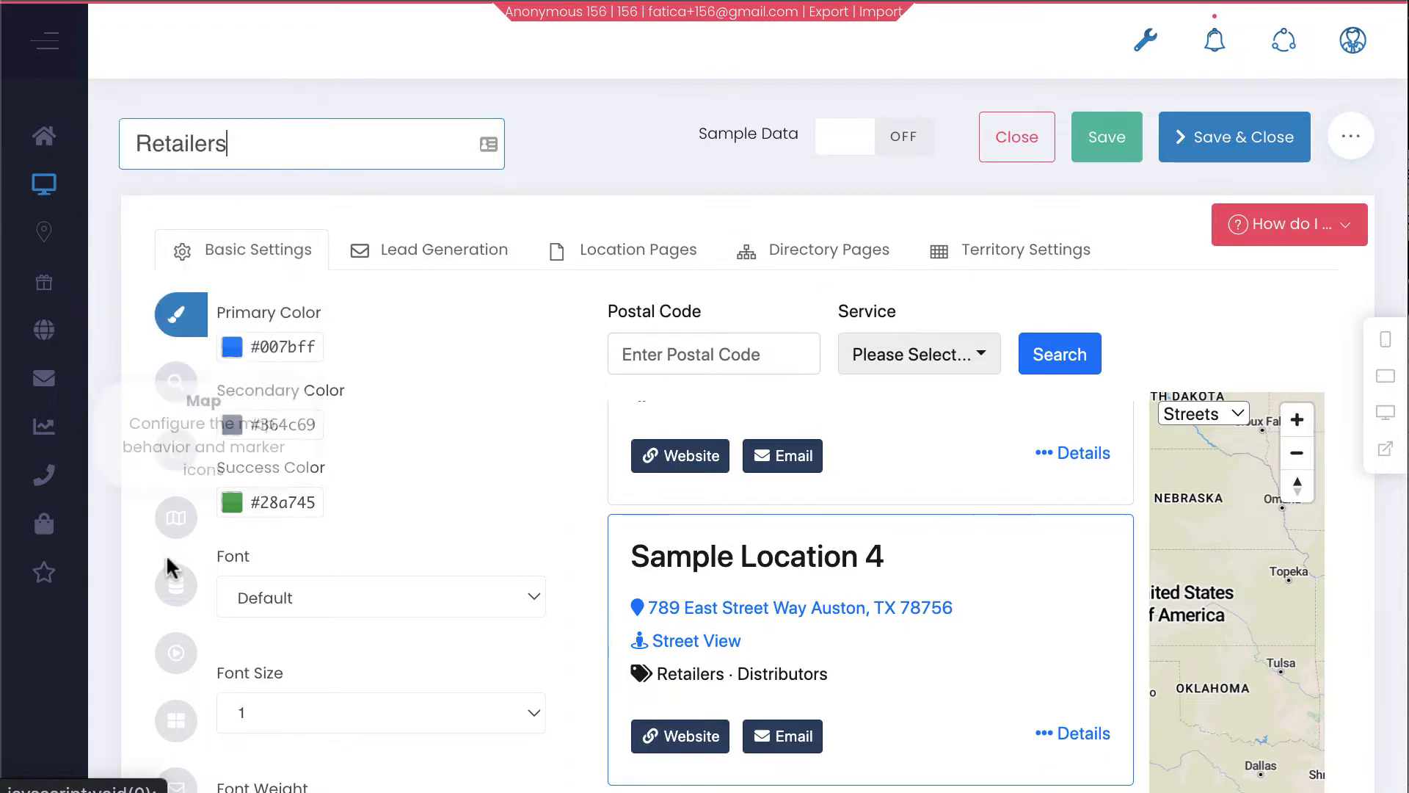
click(177, 585)
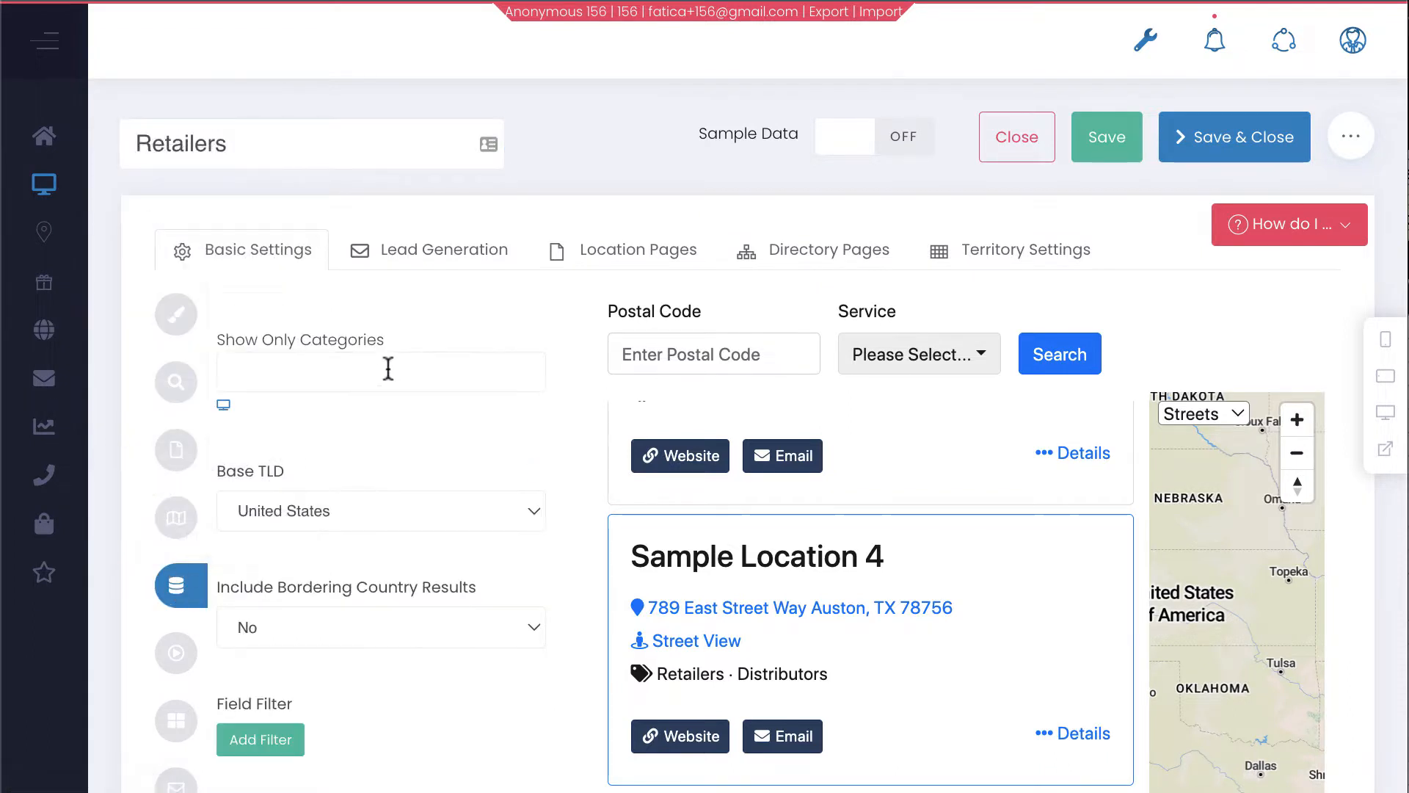
click(391, 367)
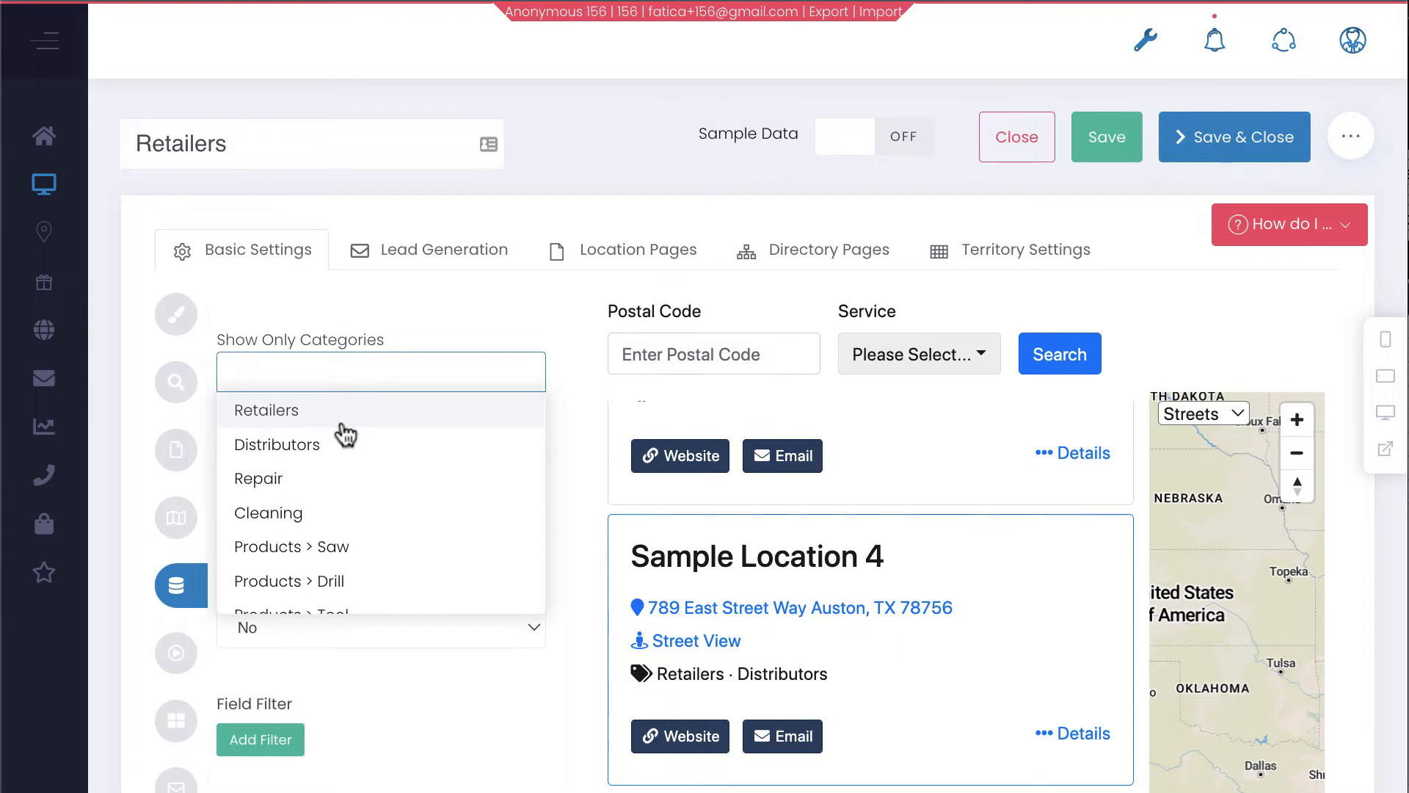
click(342, 421)
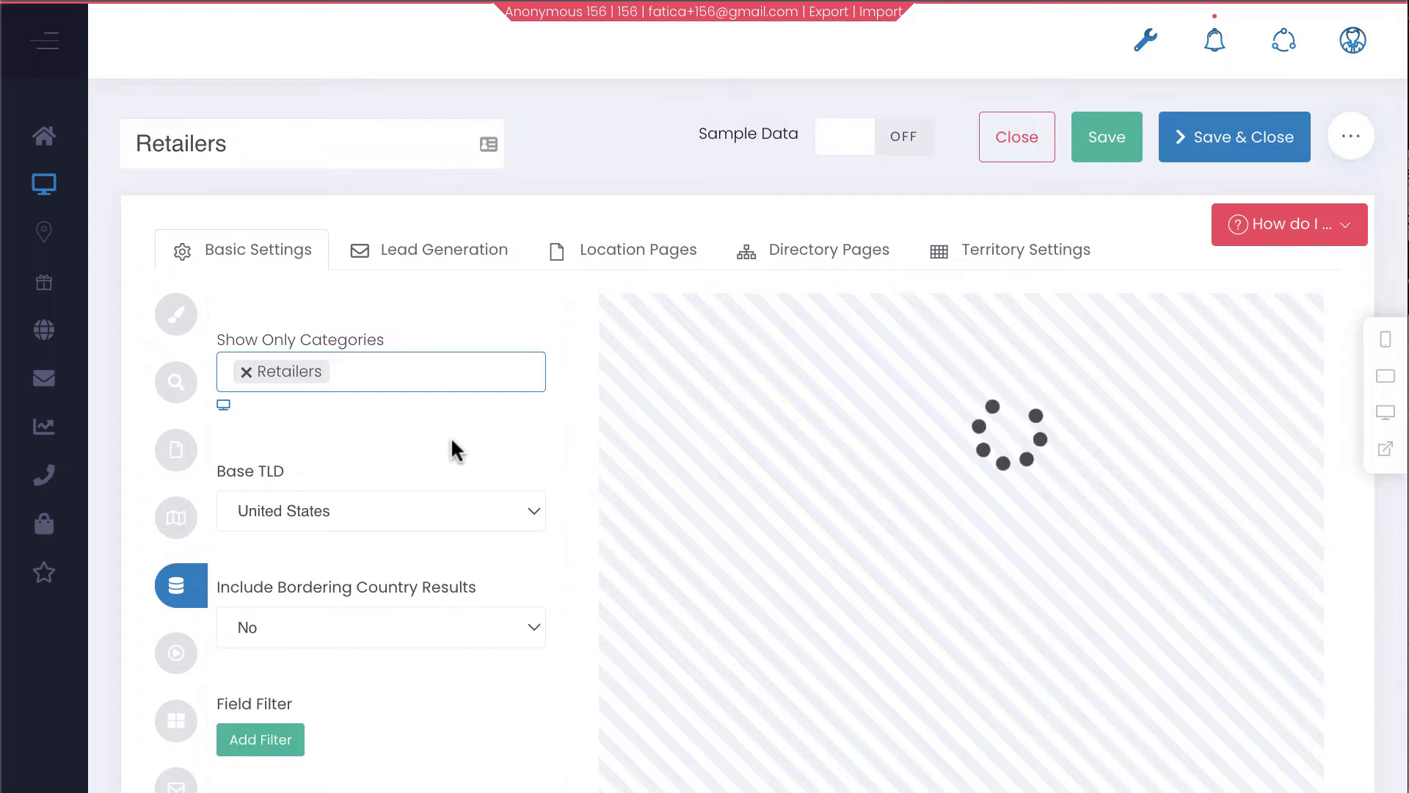
scroll(910, 454, down, 3)
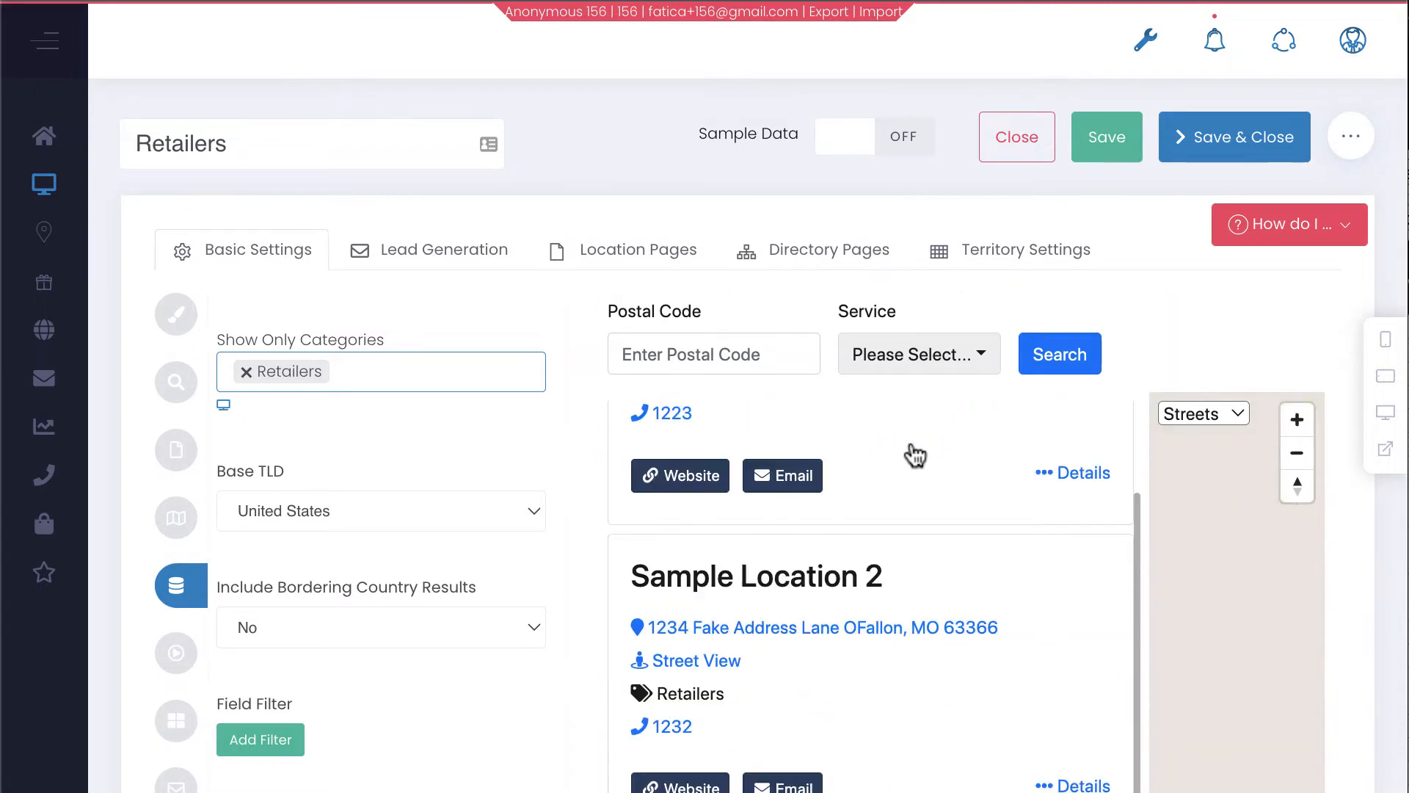
scroll(911, 449, up, 3)
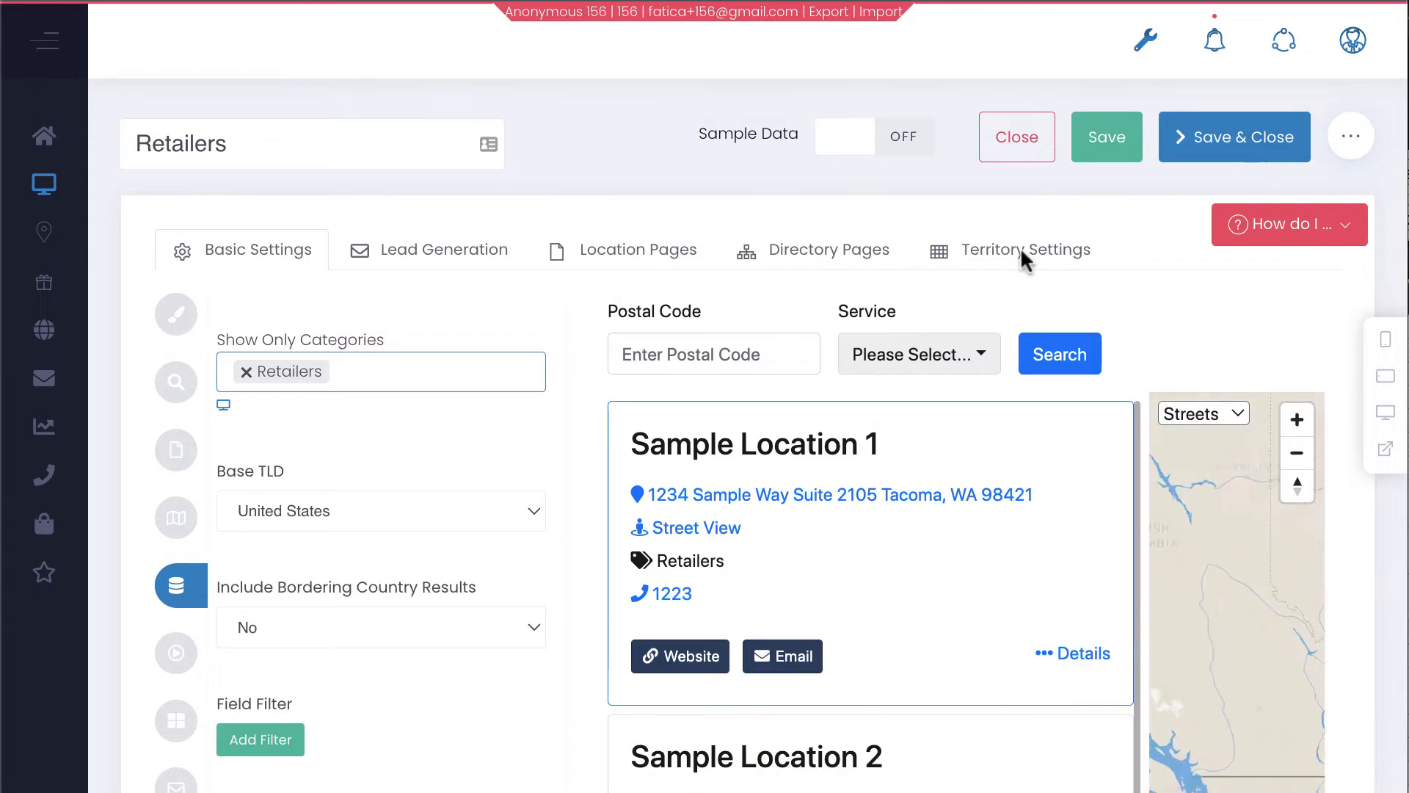
click(1220, 144)
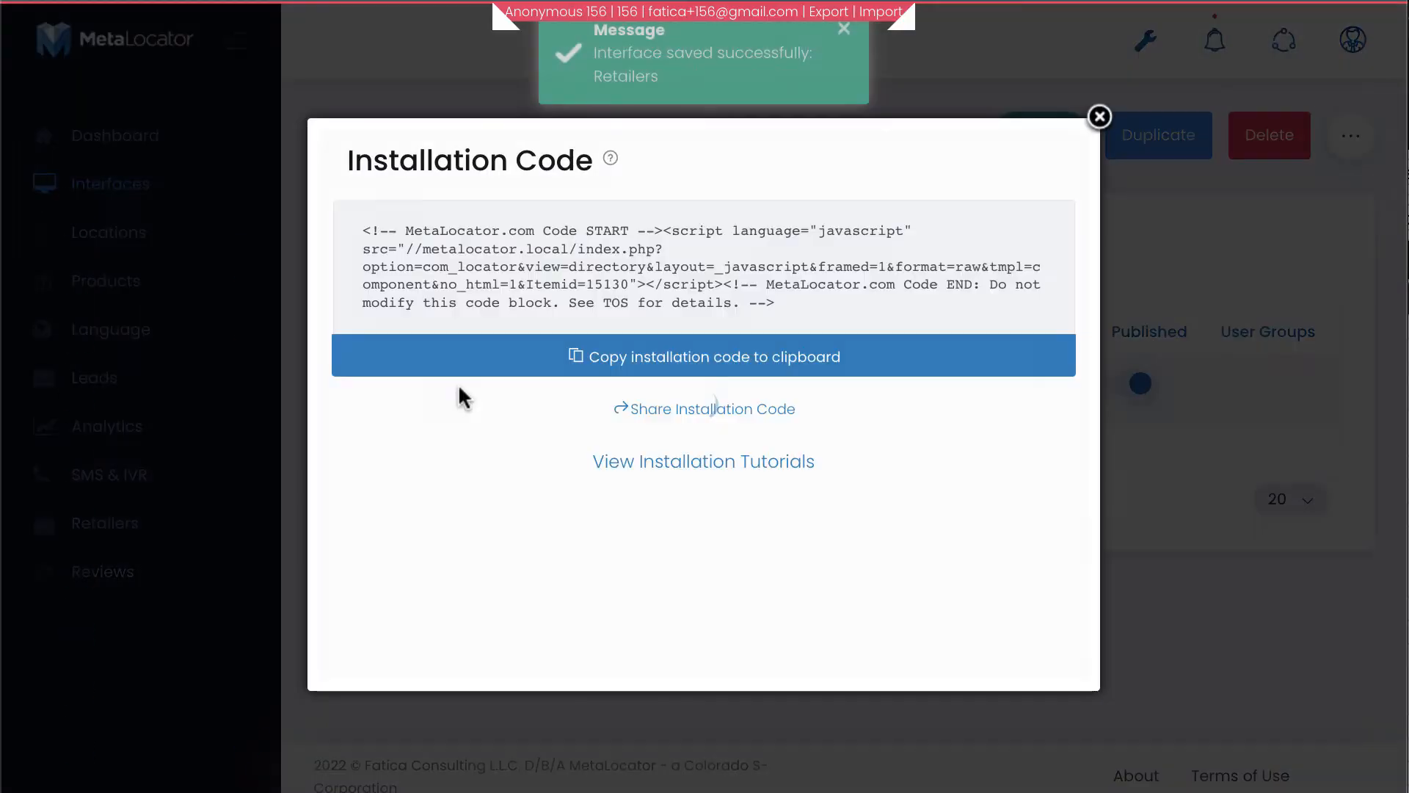
click(1099, 118)
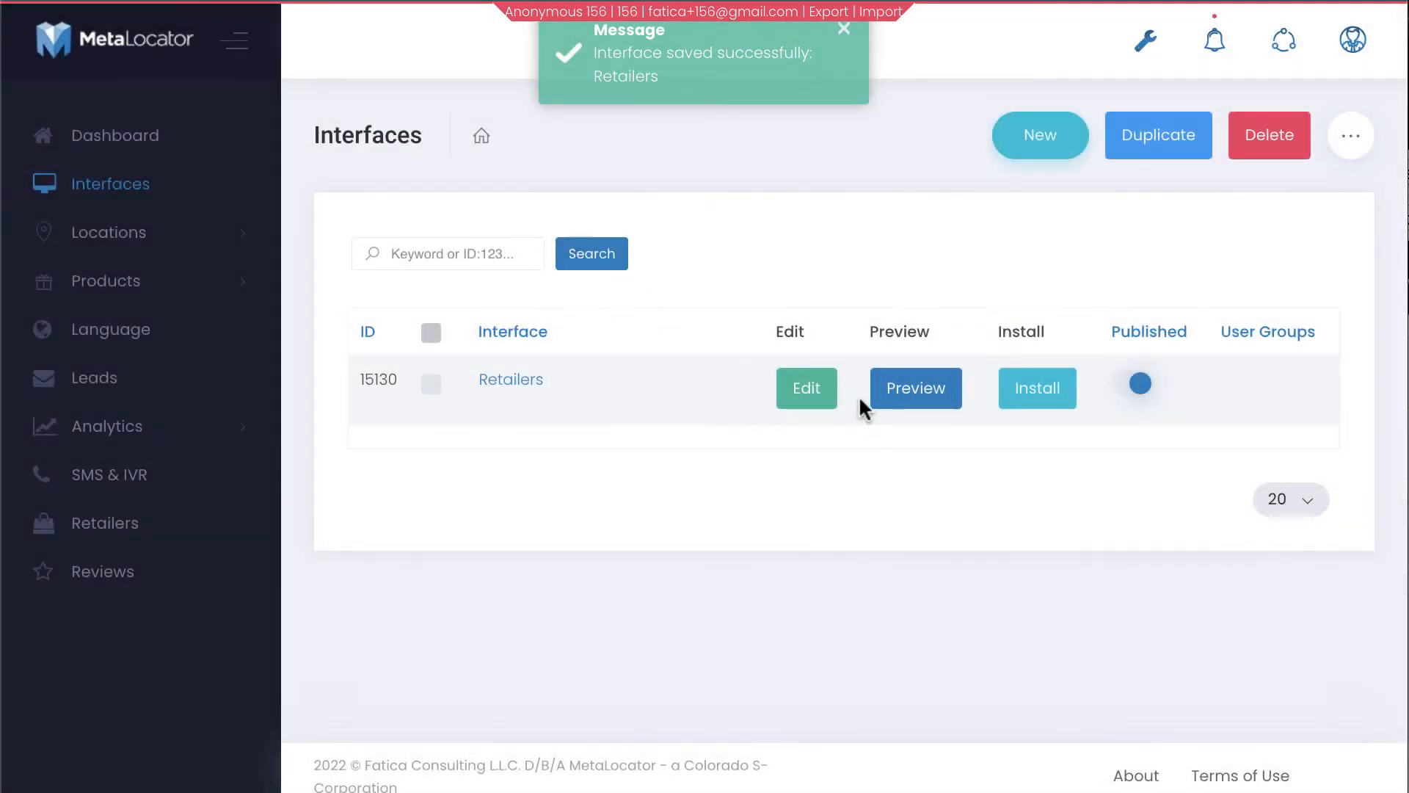
- Create a new interface with the Rich Media layout and name it Distributors
click(1057, 139)
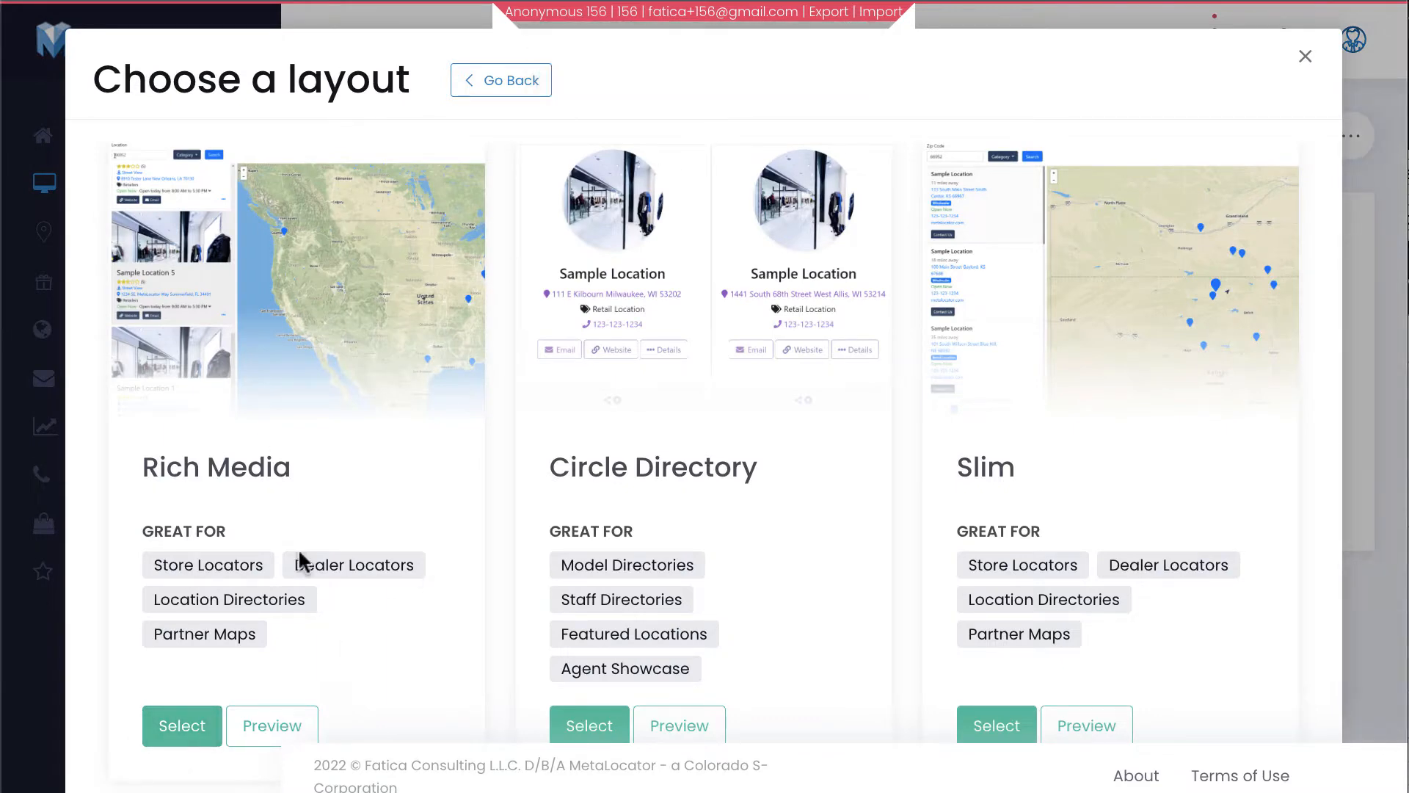
click(165, 725)
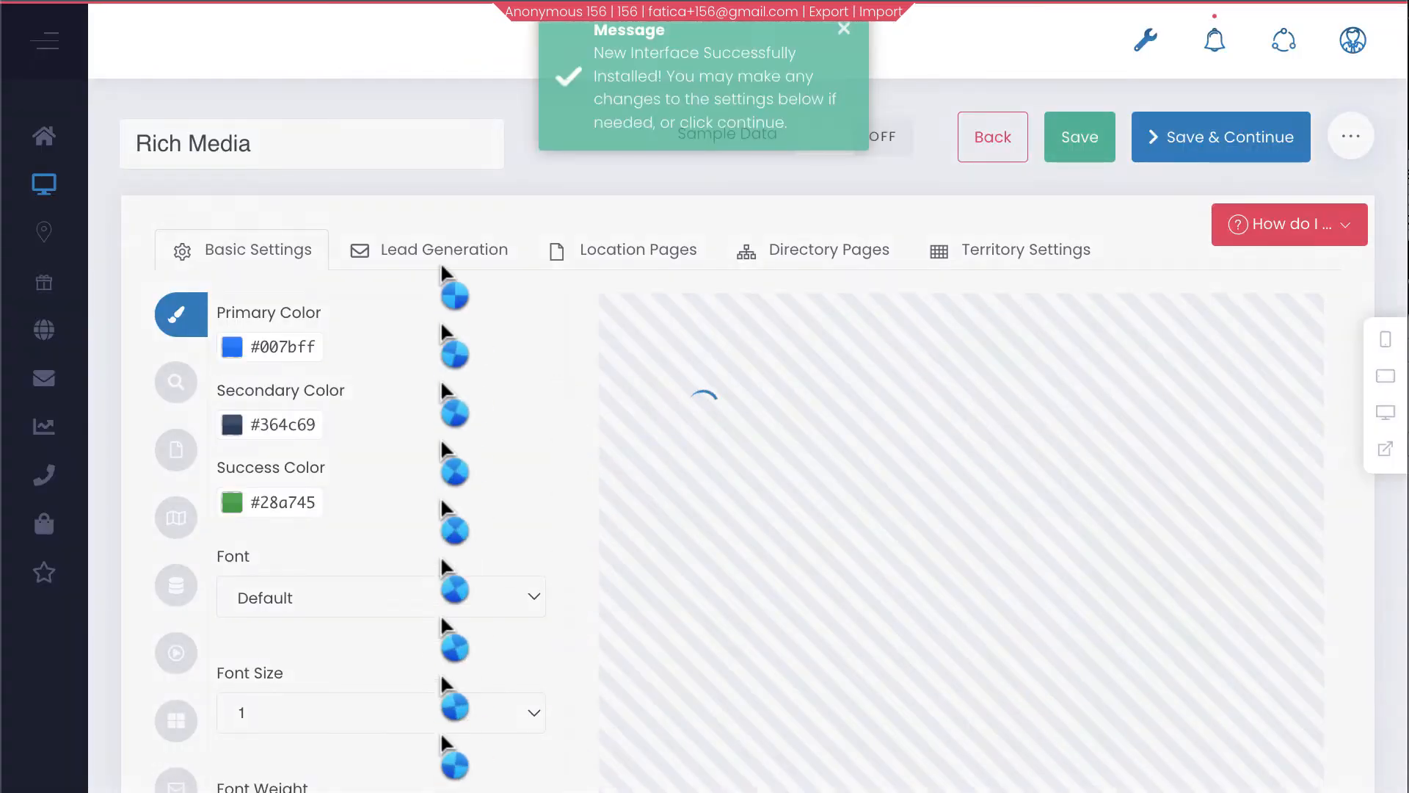
triple_click(291, 136)
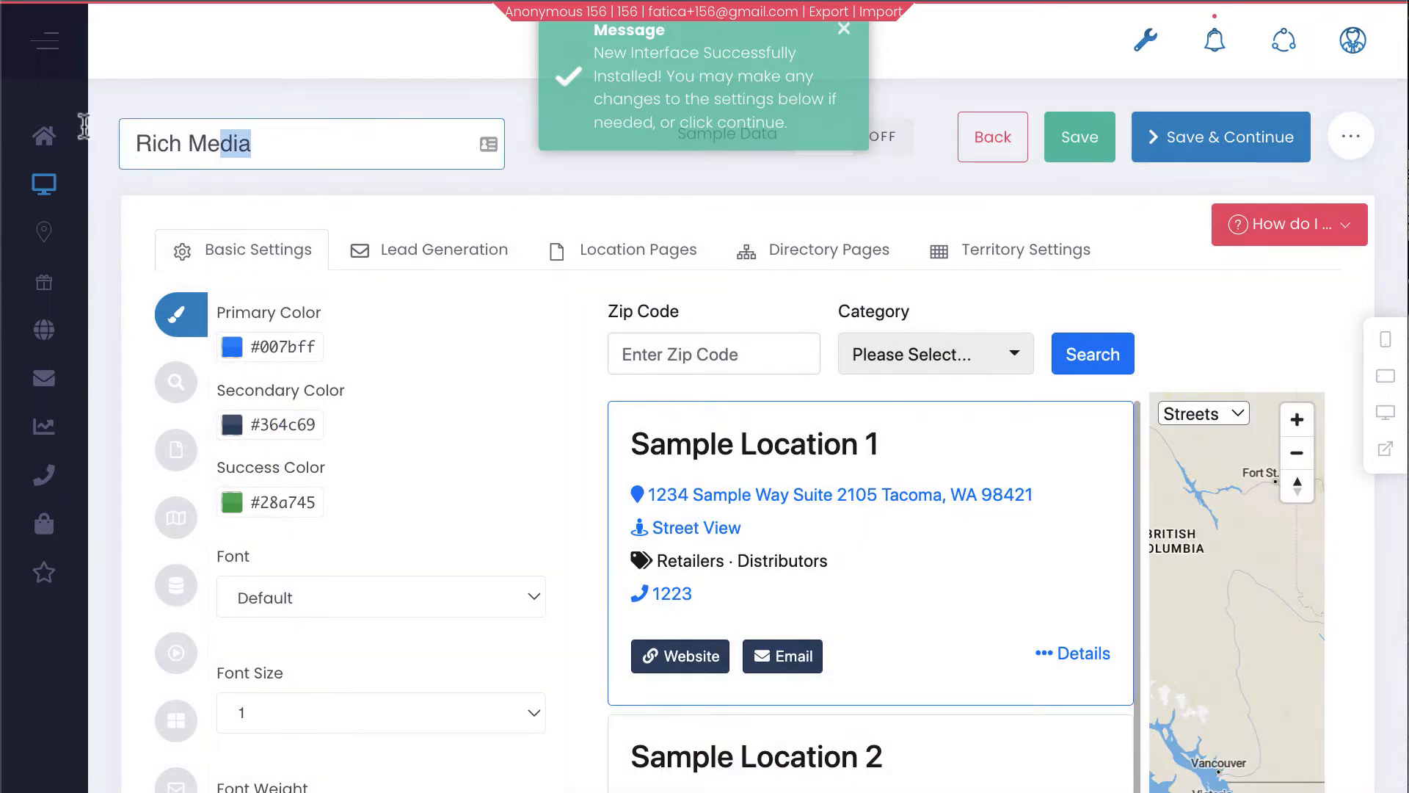
text(Distributors)
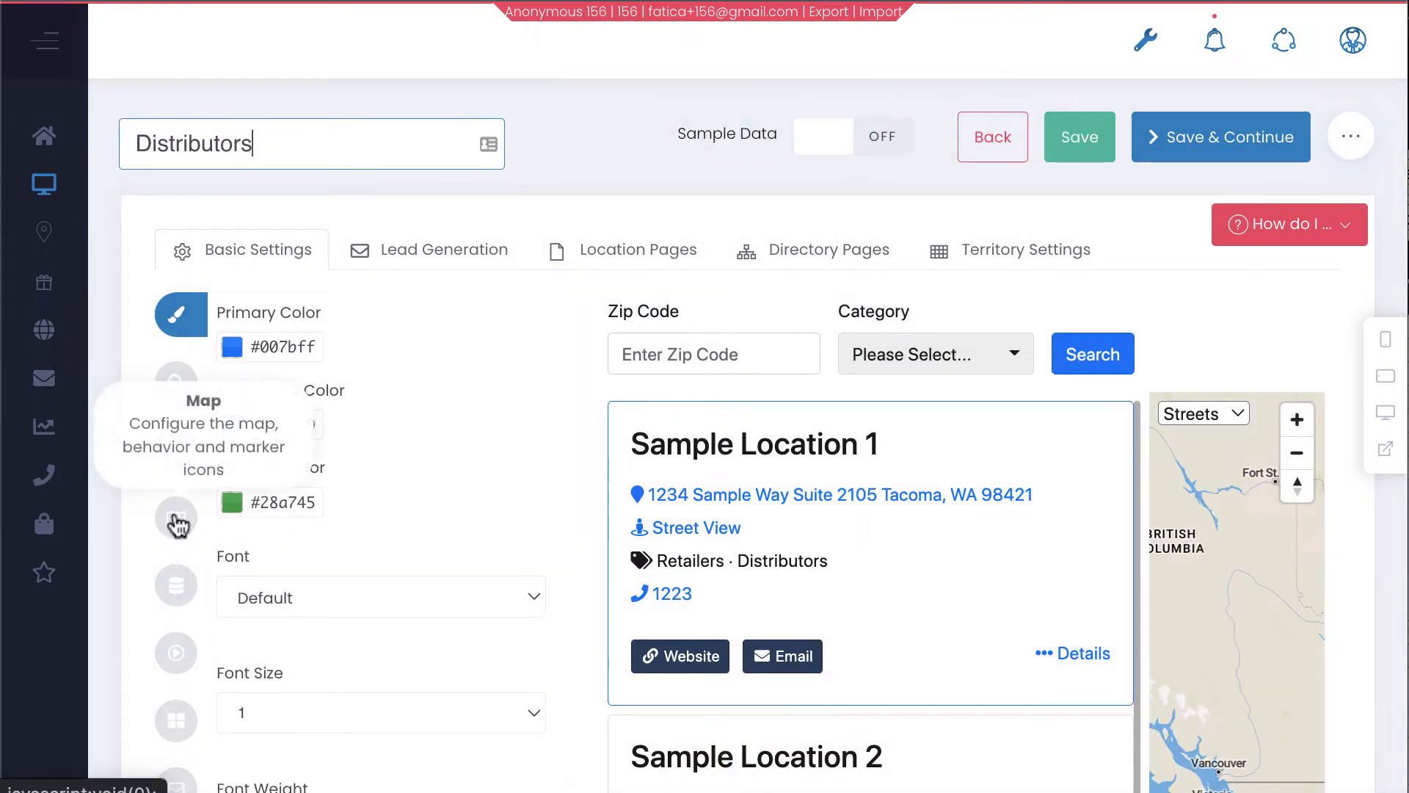
- Restrict the Distributors interface to show only the Distributors category and review the previewed locations
click(177, 587)
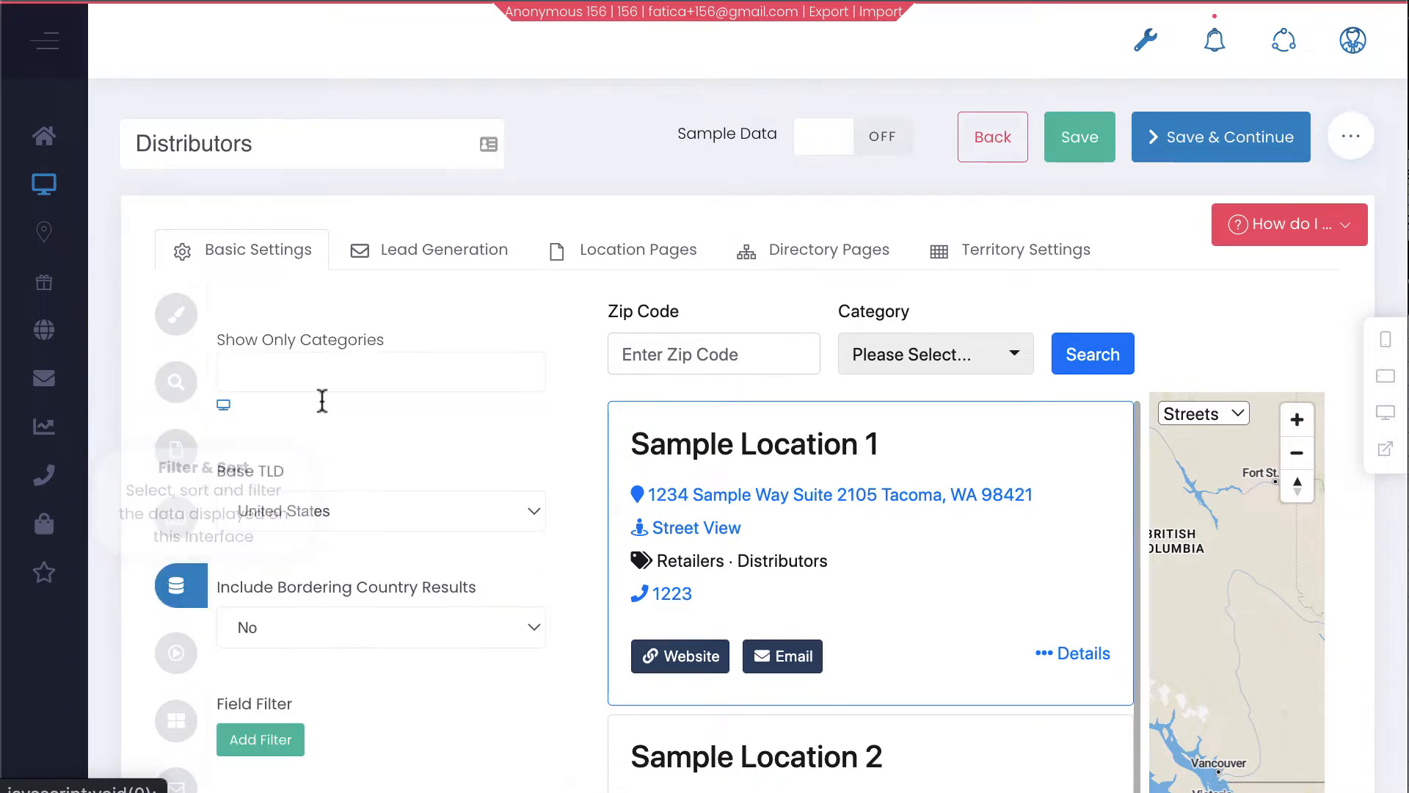
click(346, 376)
click(334, 445)
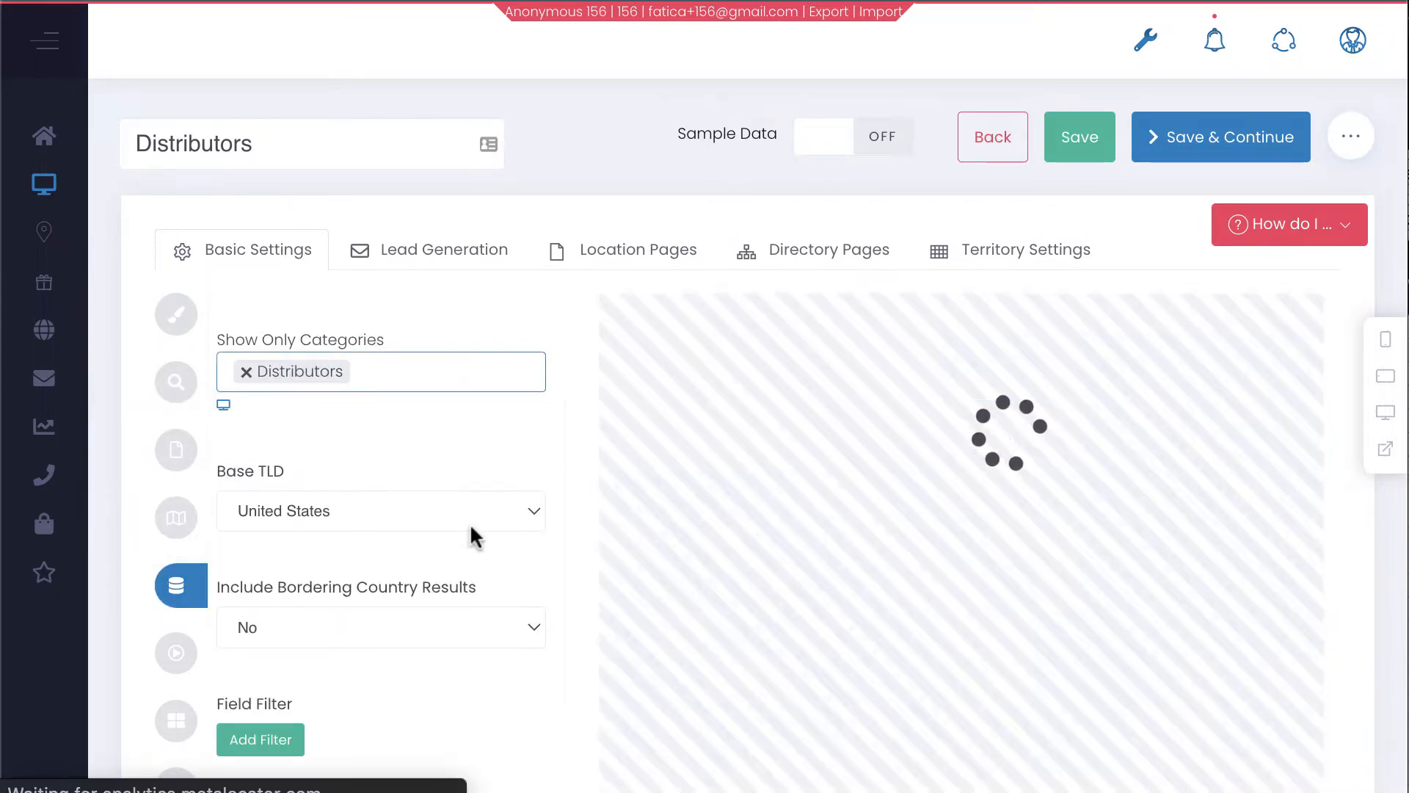
scroll(744, 575, down, 4)
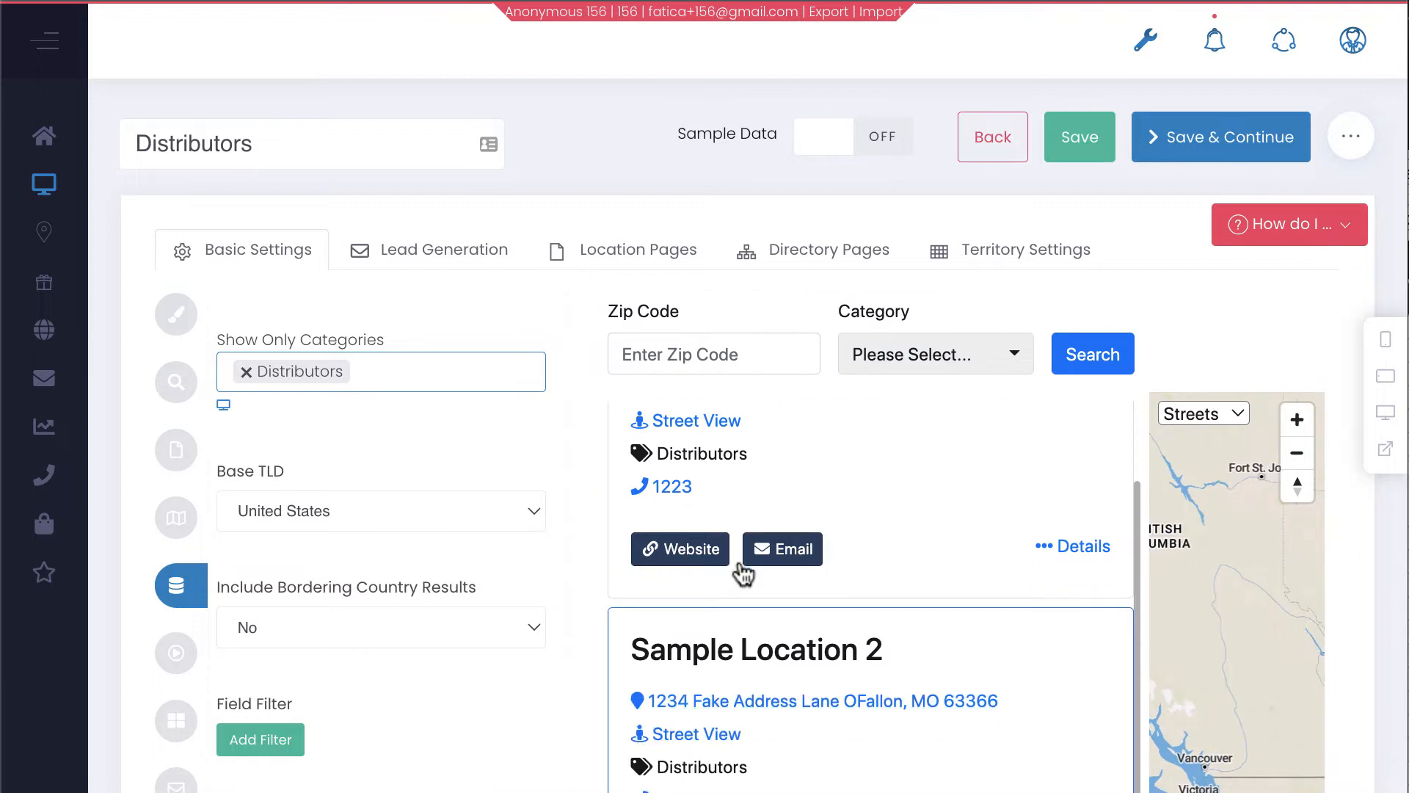
- Examine the options offered by the Category search dropdown in the interface preview
click(912, 372)
click(875, 394)
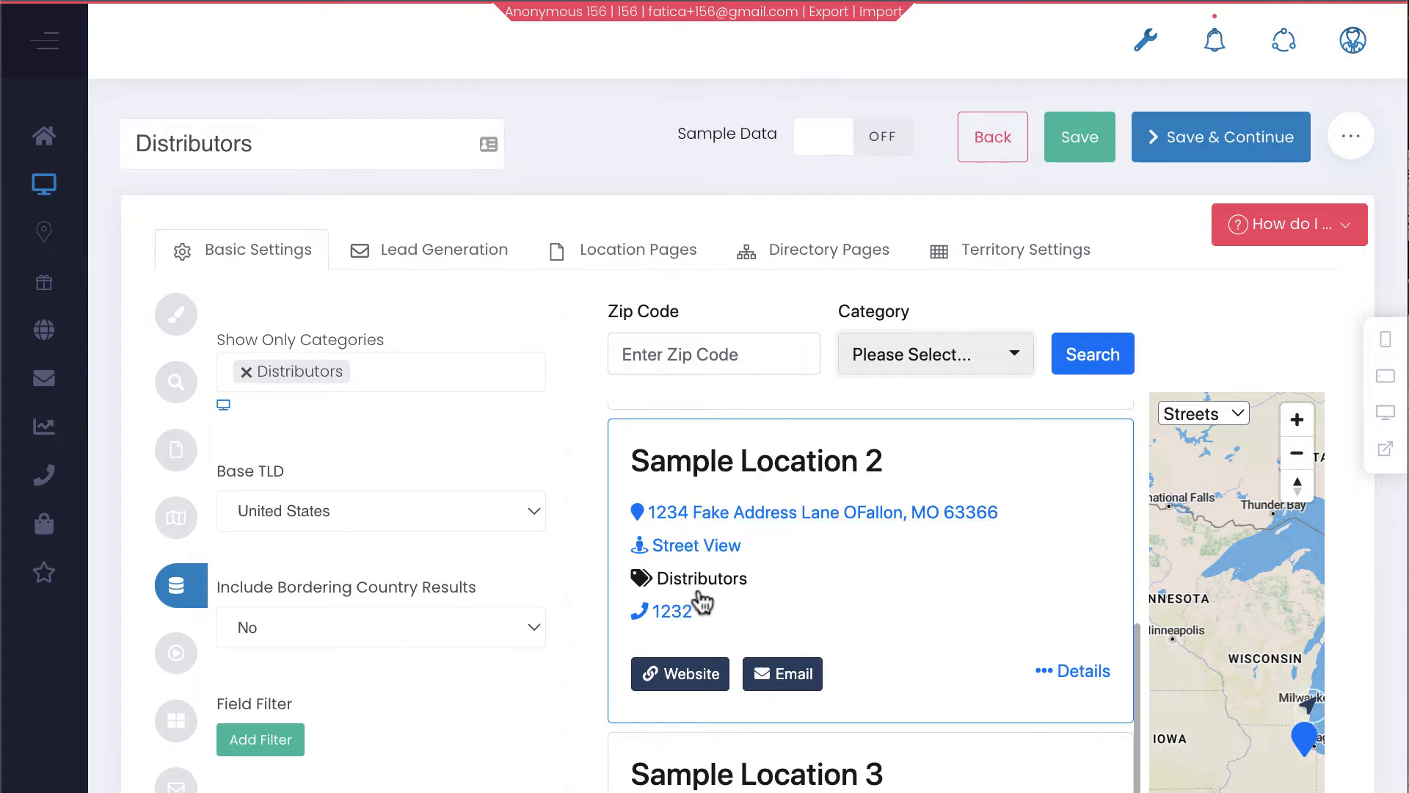
click(942, 369)
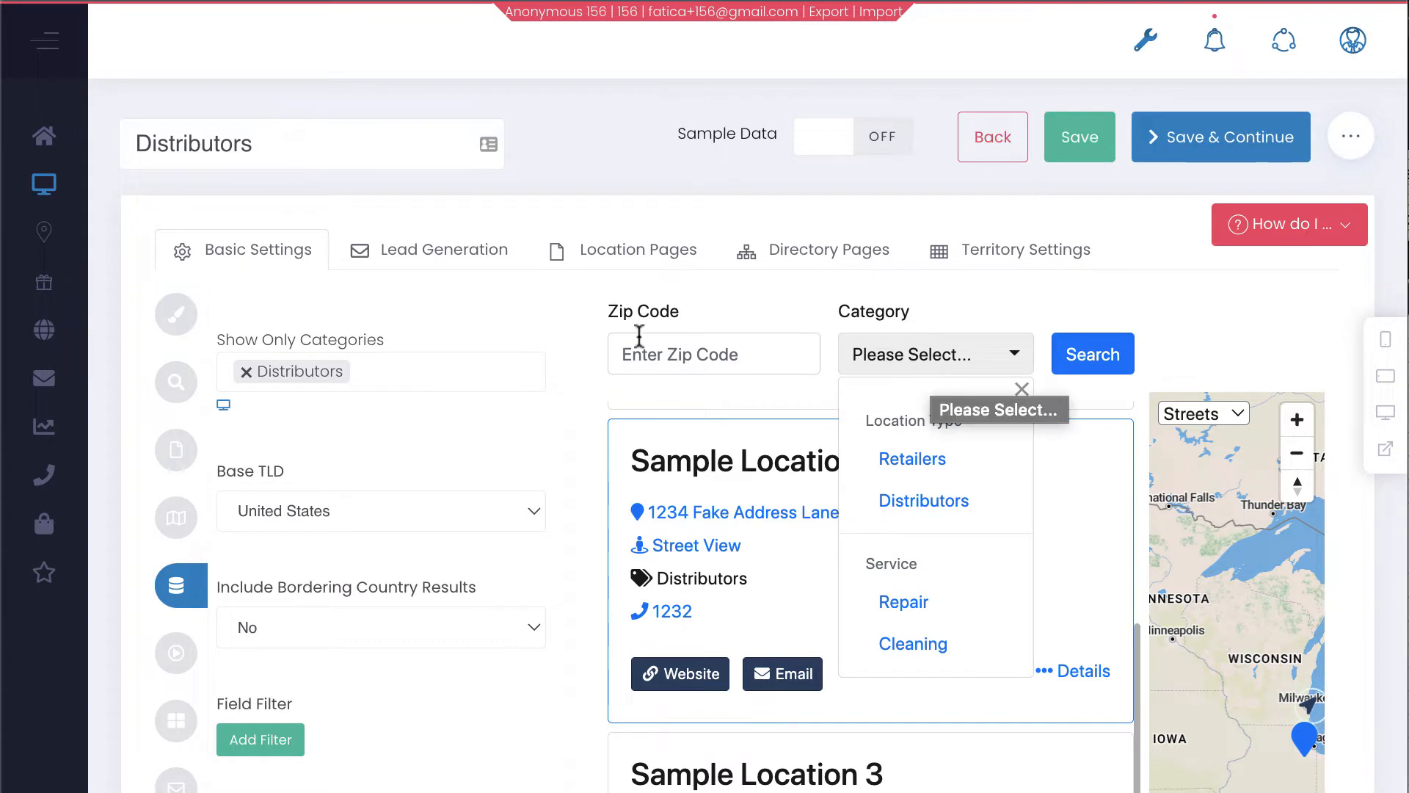
- Limit the search form's Category field to the Location Type group and check its dropdown in the preview
click(175, 381)
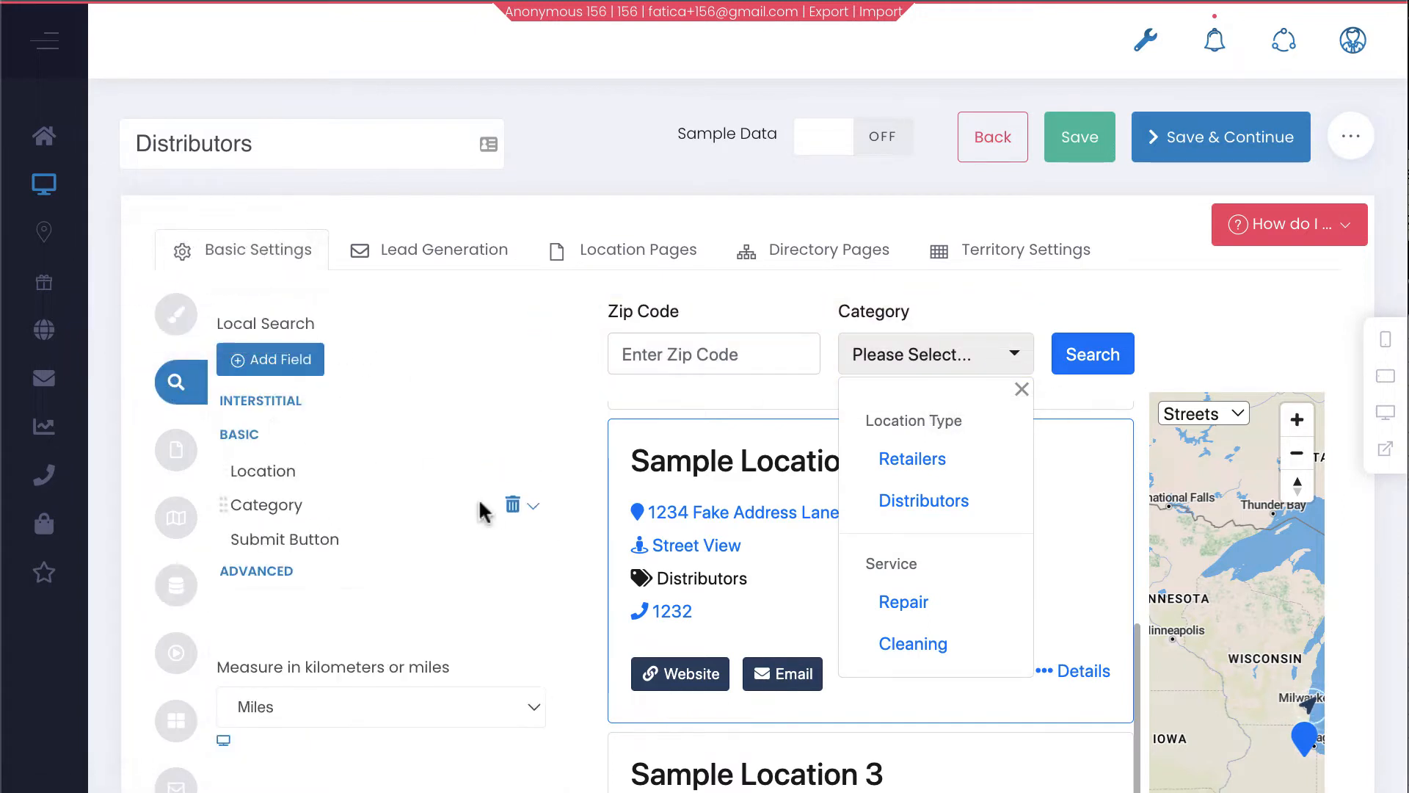
click(408, 491)
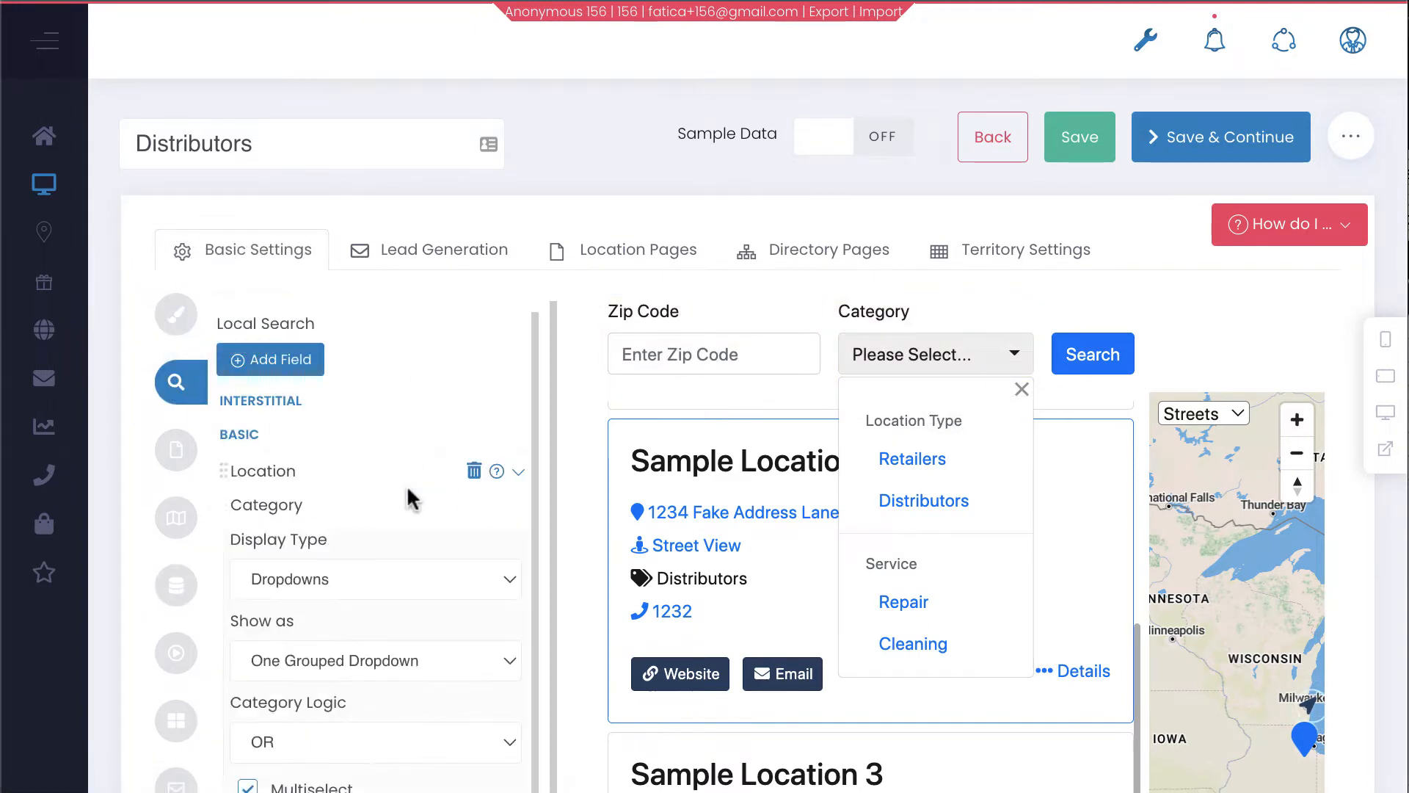
scroll(408, 490, down, 3)
scroll(407, 484, up, 1)
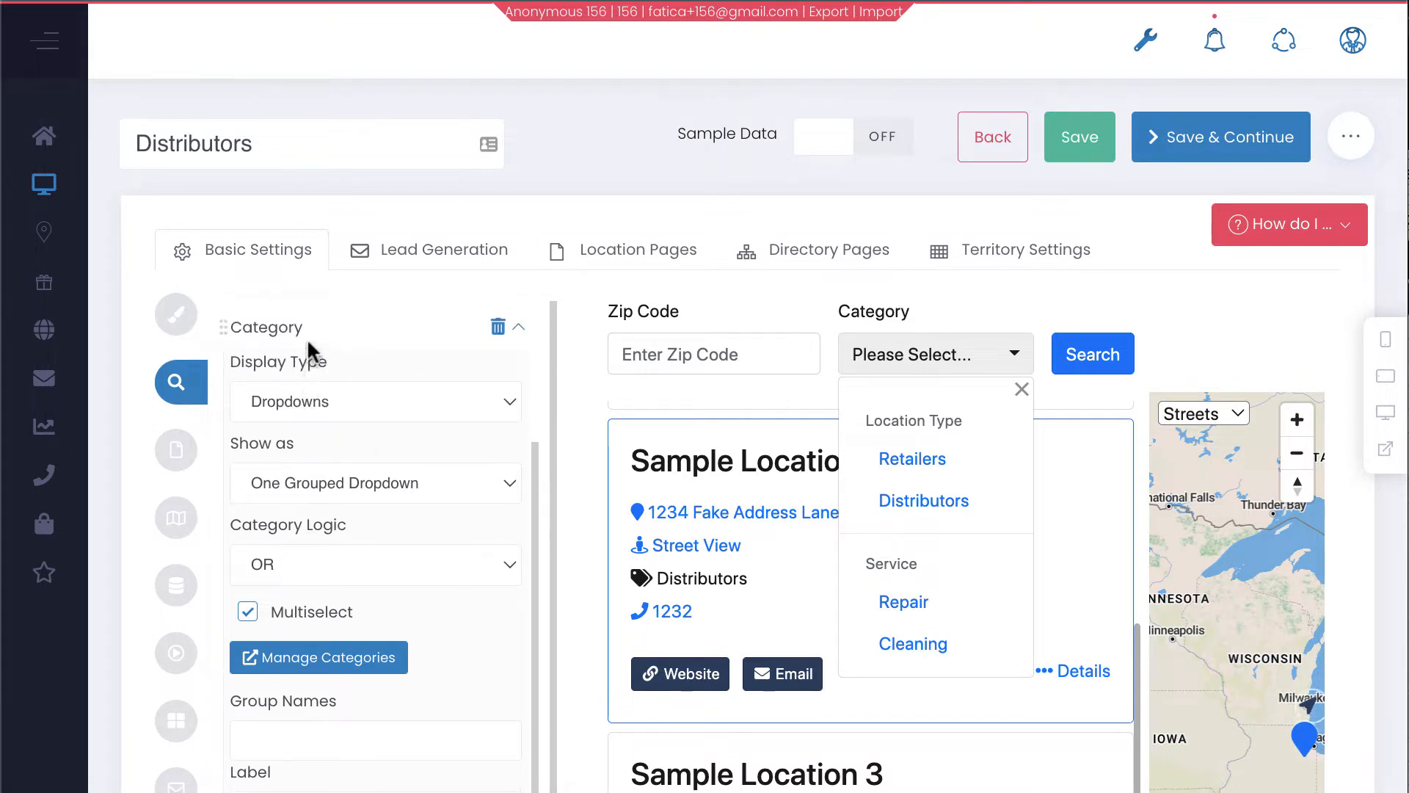
click(292, 740)
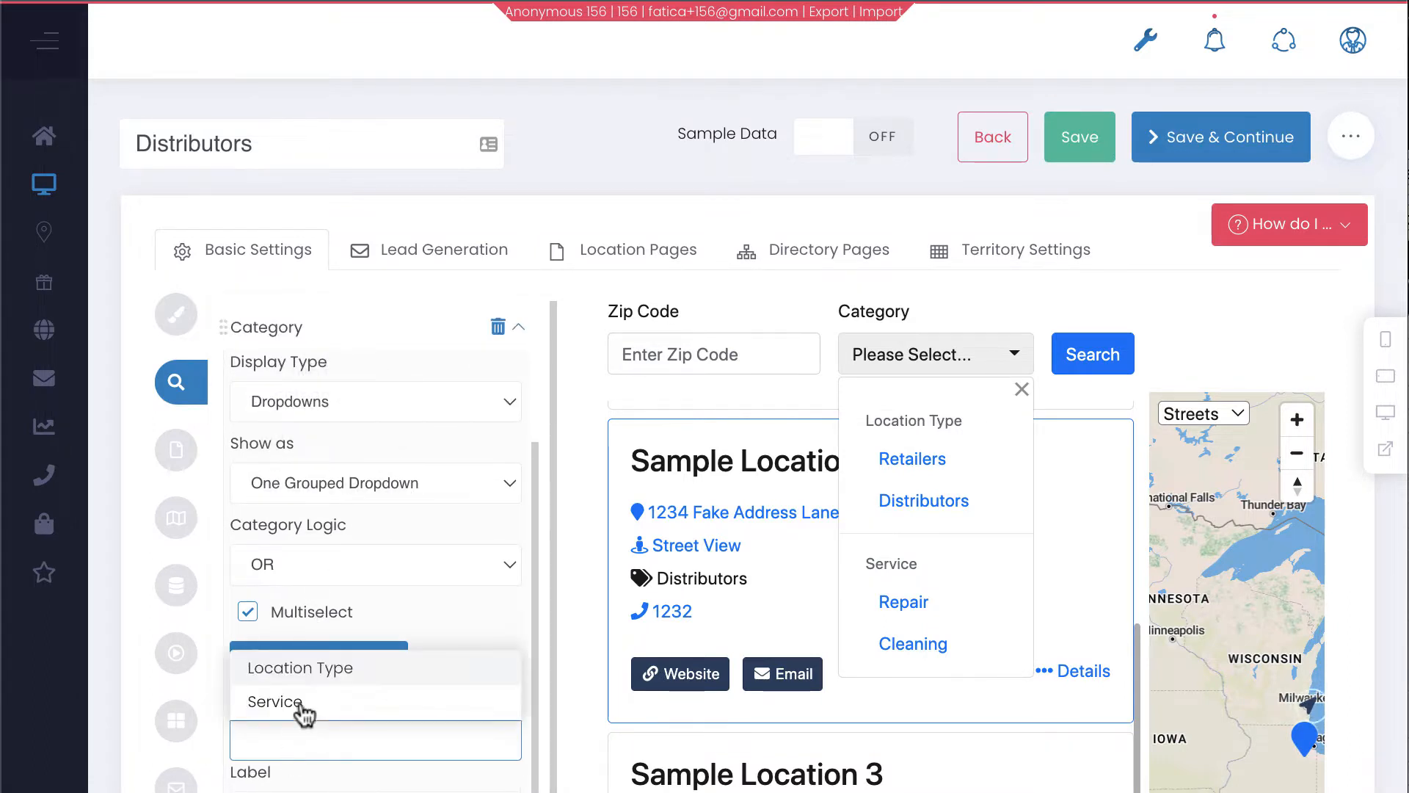
click(330, 669)
scroll(403, 679, down, 3)
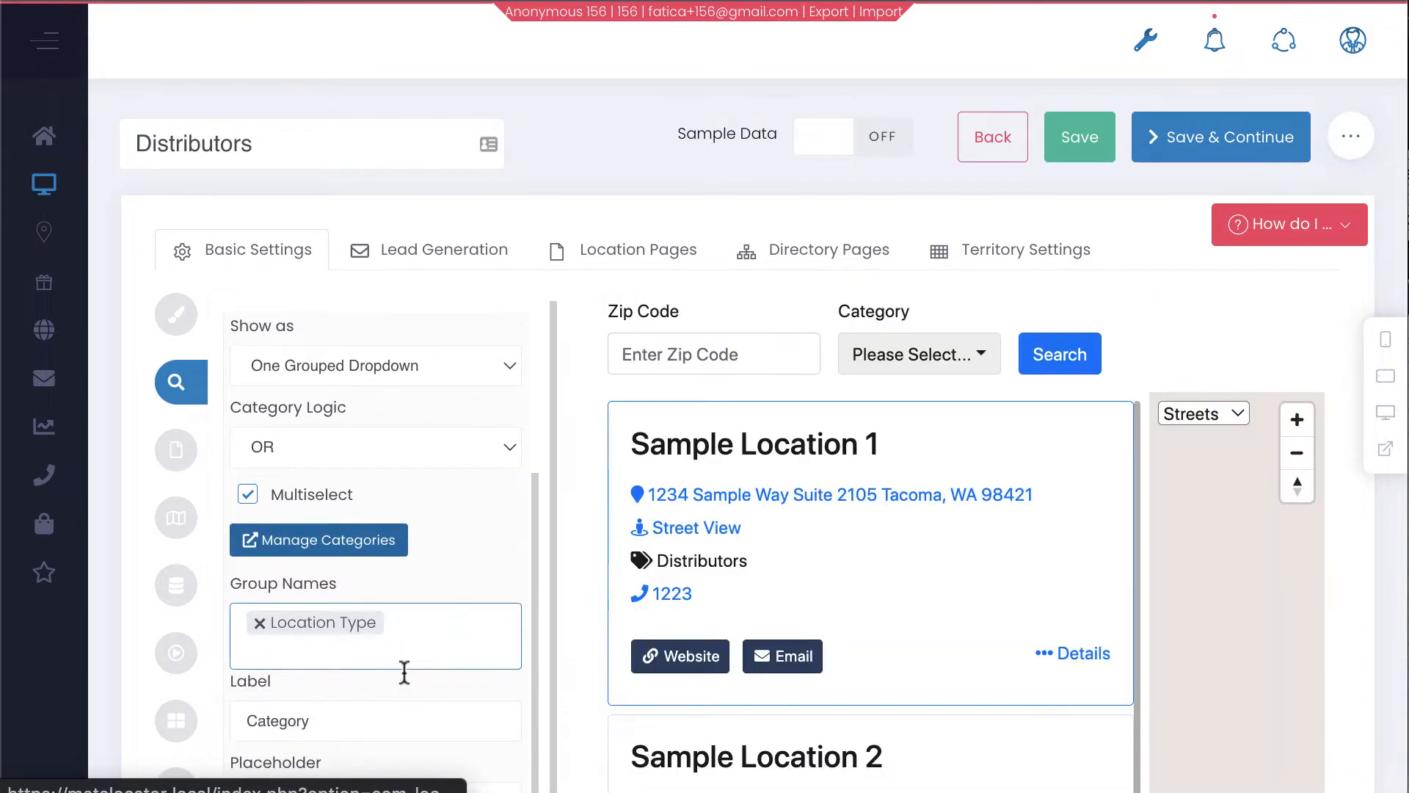
click(918, 354)
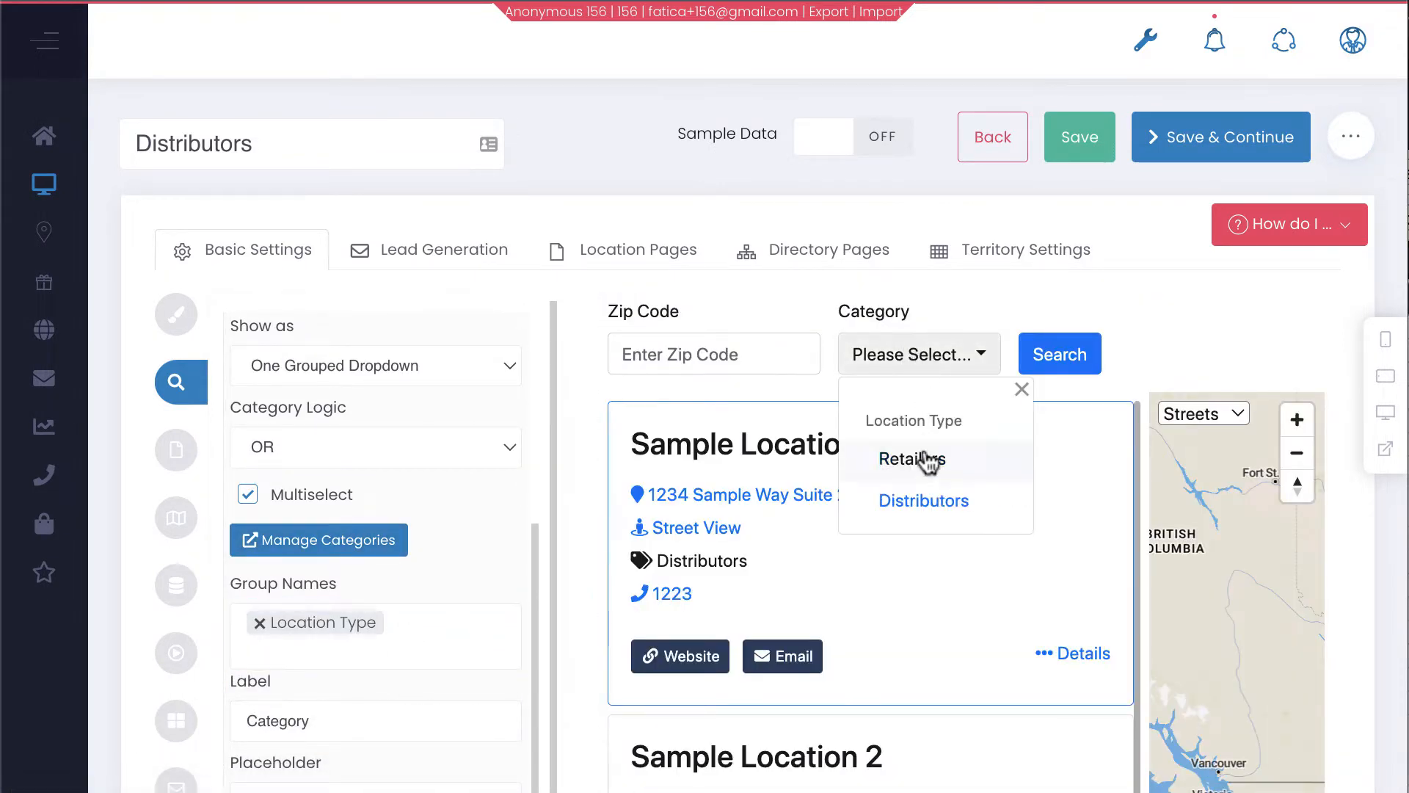
drag(963, 421, 872, 422)
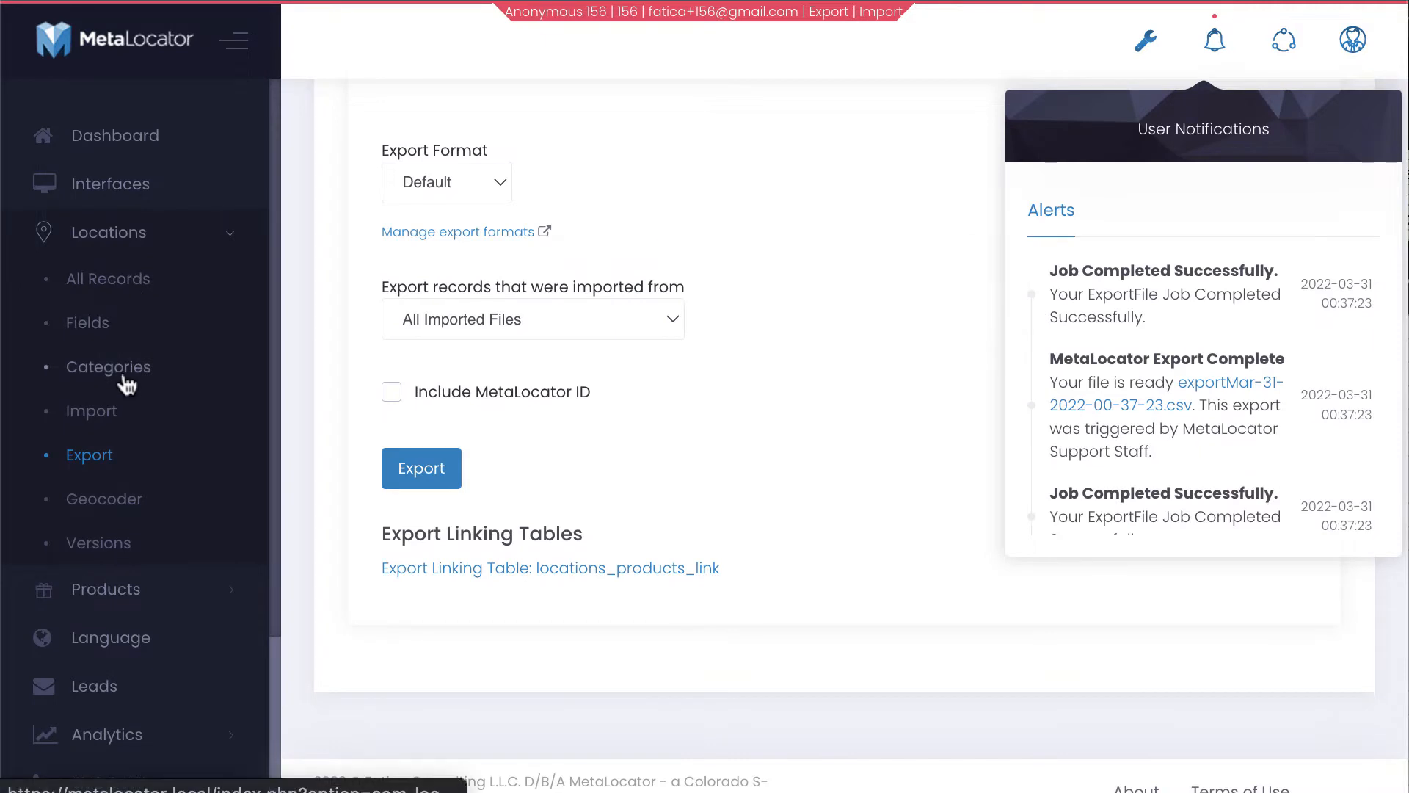
- Open the location categories list and examine the category group names of Distributors and Retailers
click(128, 381)
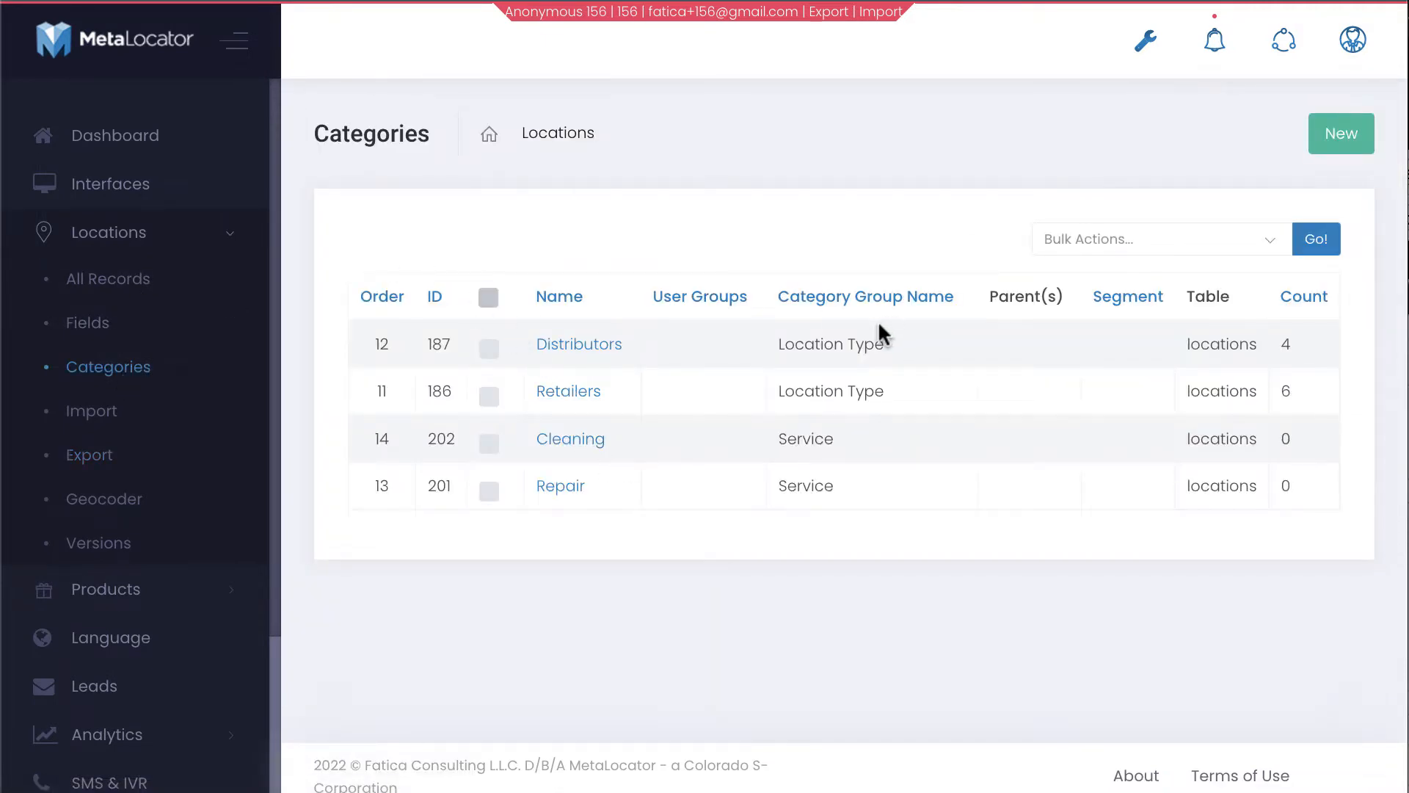
drag(896, 343, 777, 348)
drag(909, 392, 775, 395)
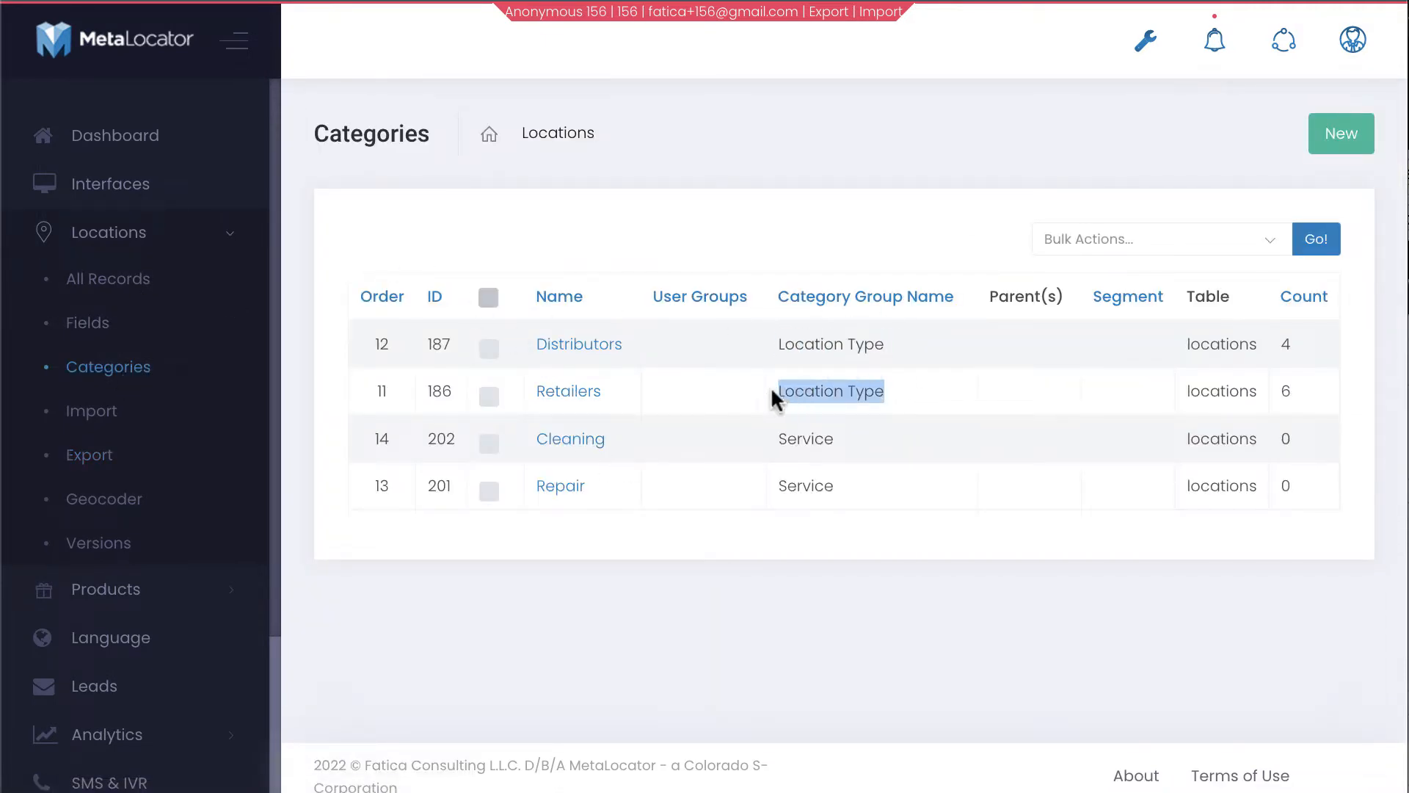
- Compare the Distributors and Retailers category names in the list with the options in the interface preview's Category dropdown
drag(632, 345, 522, 352)
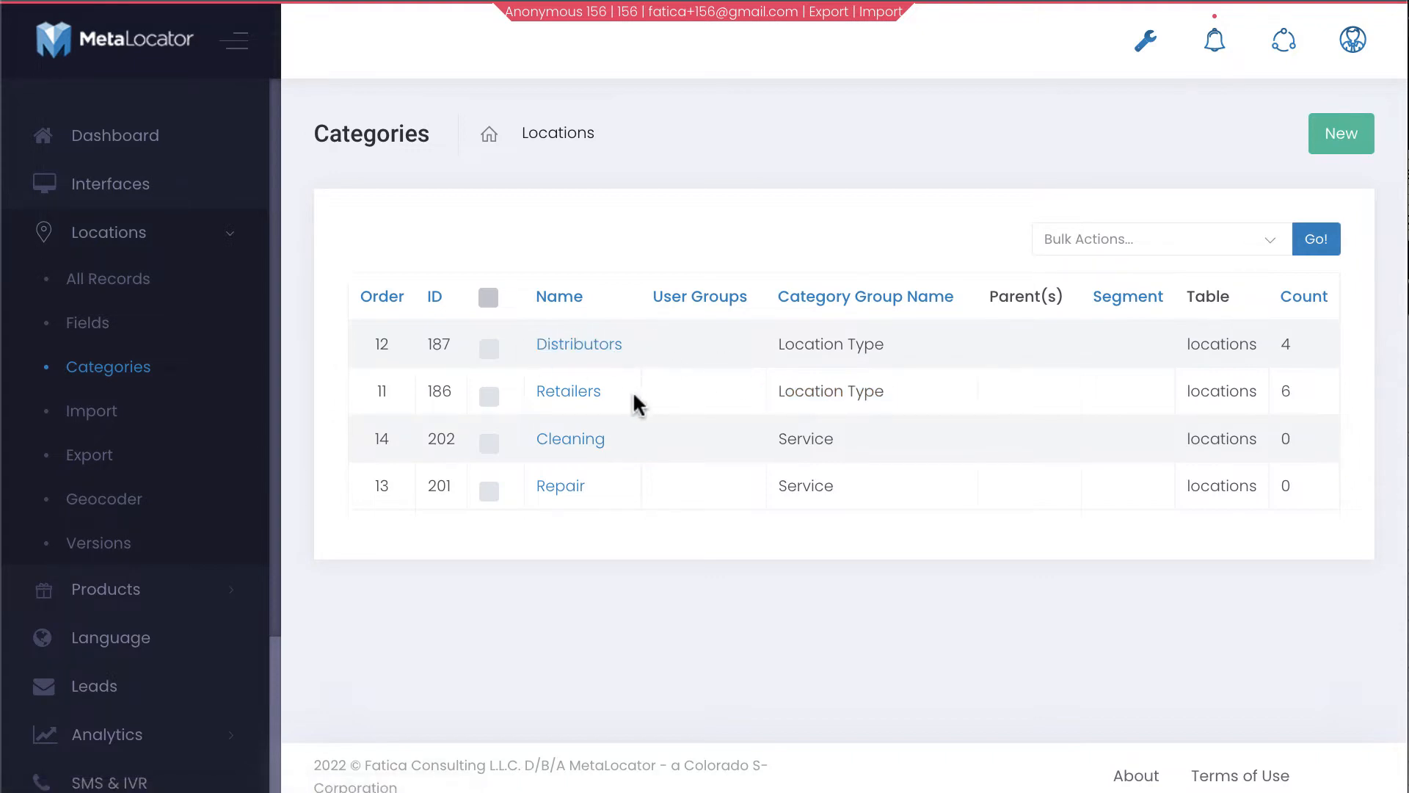
drag(639, 403, 497, 408)
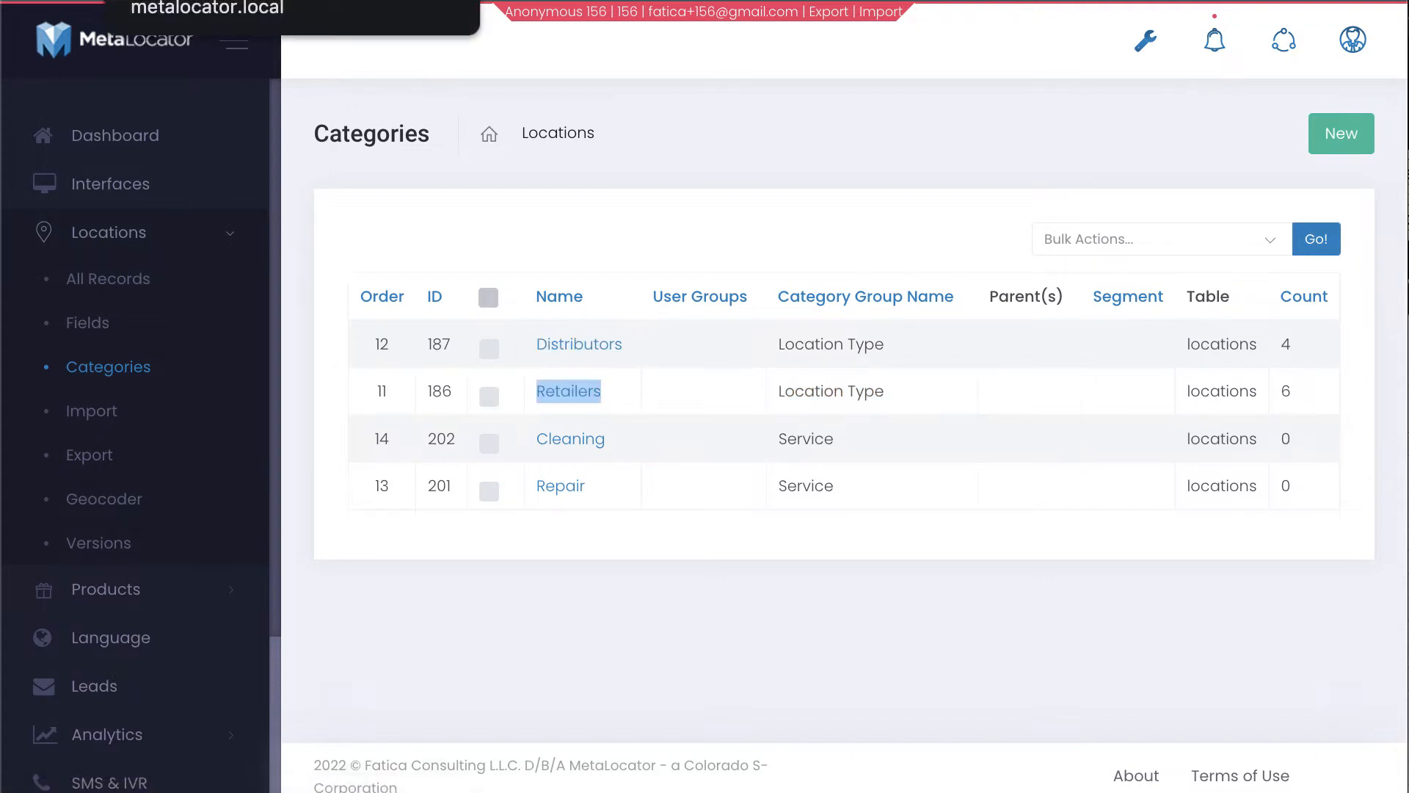
click(242, 1)
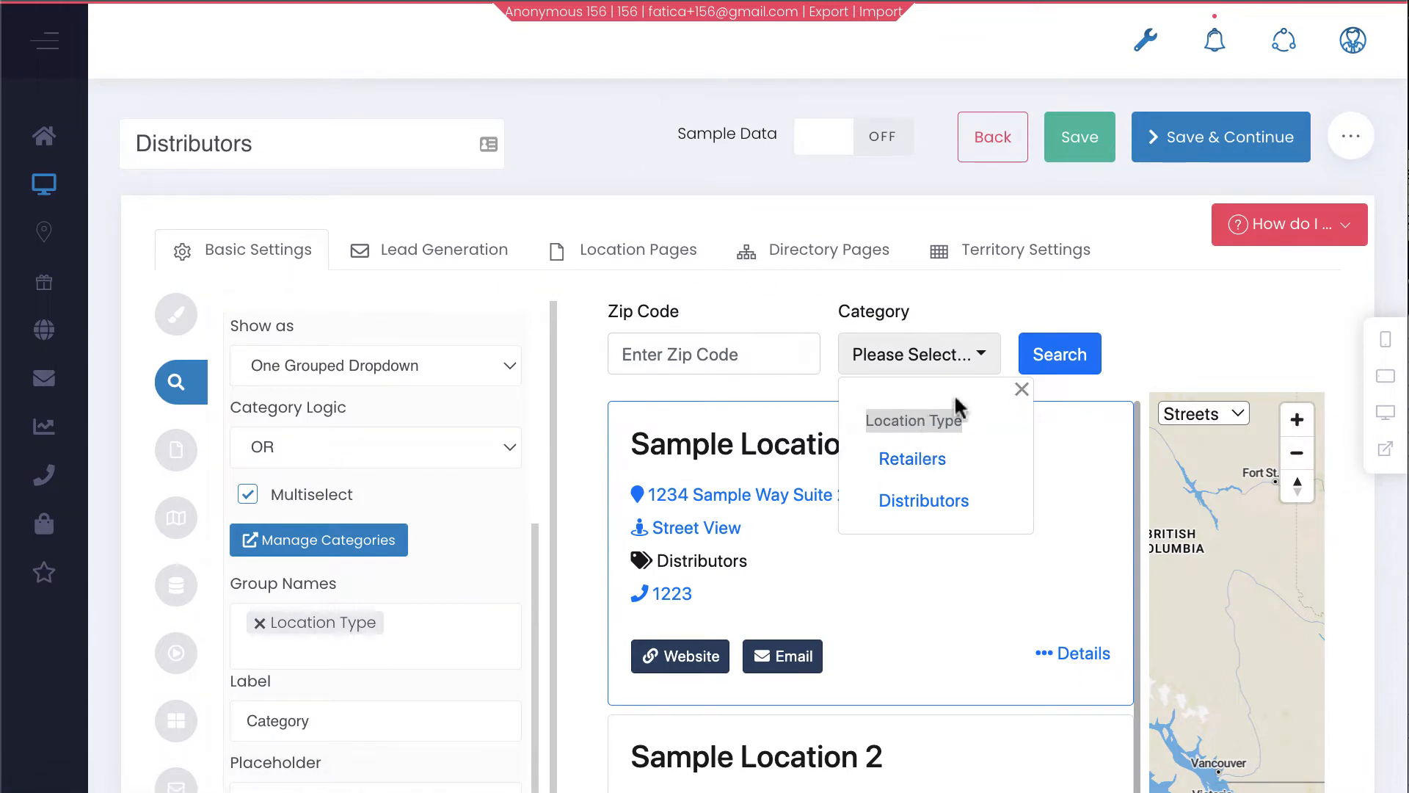
click(1101, 353)
click(903, 356)
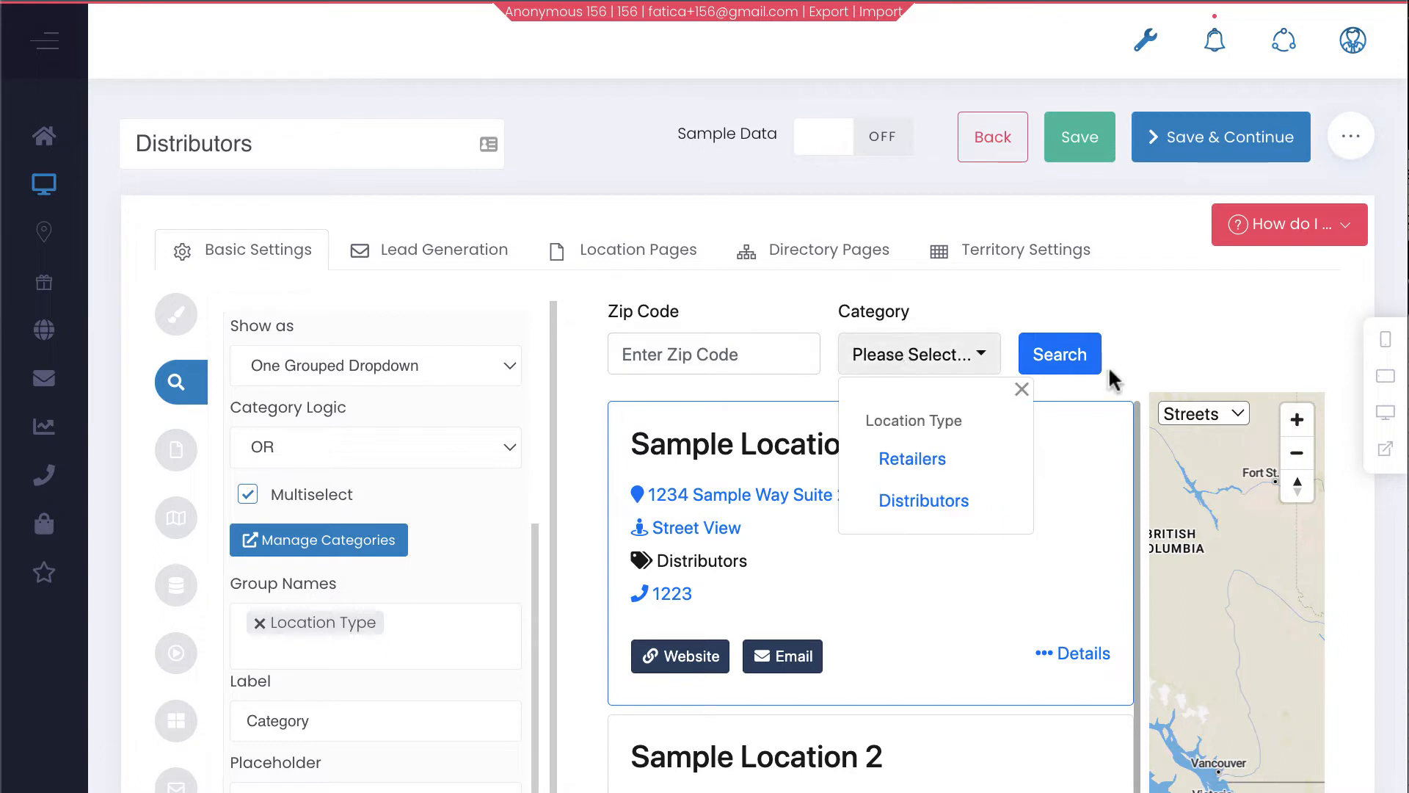
click(1182, 374)
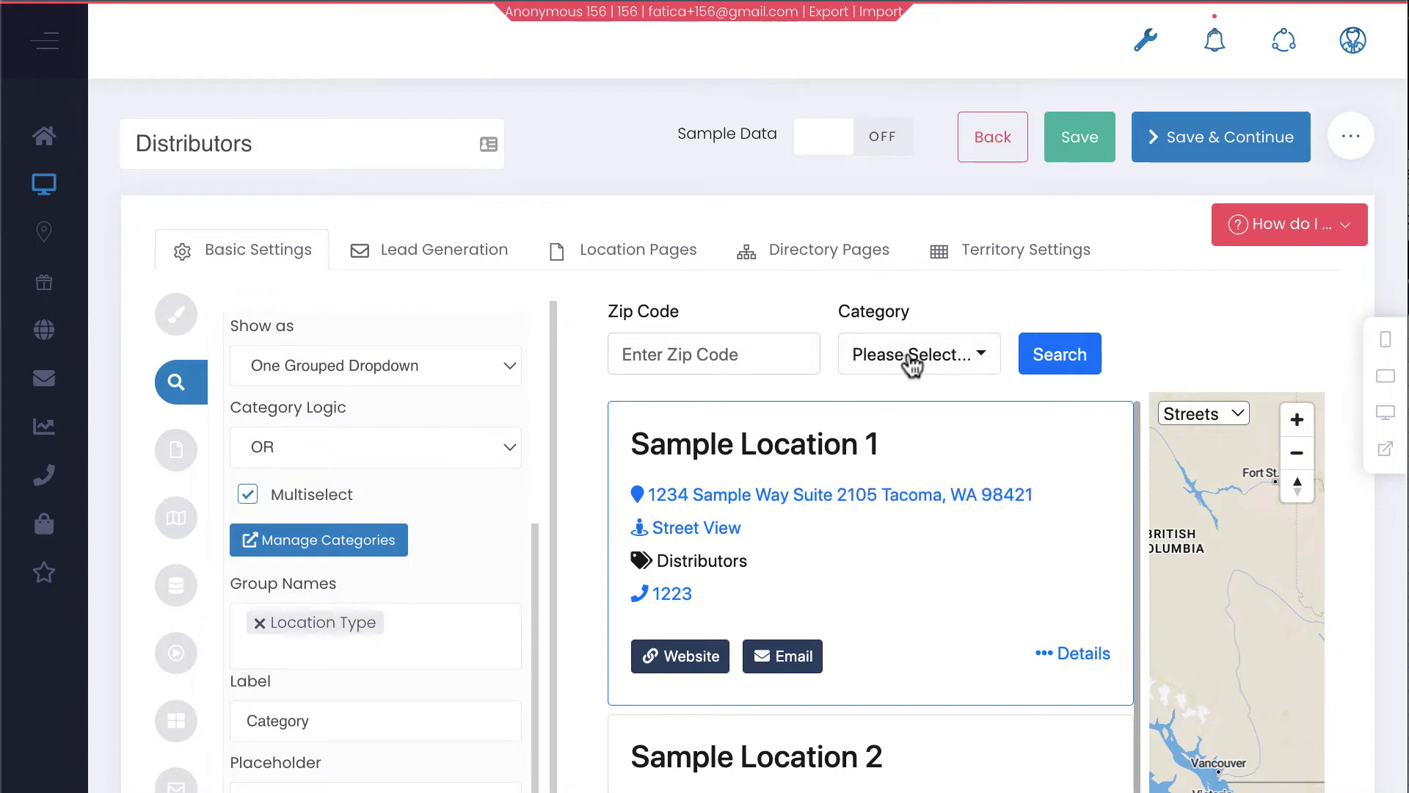
- Replace Location Type with Service as the Category field's group name, check the preview's dropdown, and save the Distributors interface
click(258, 624)
click(305, 591)
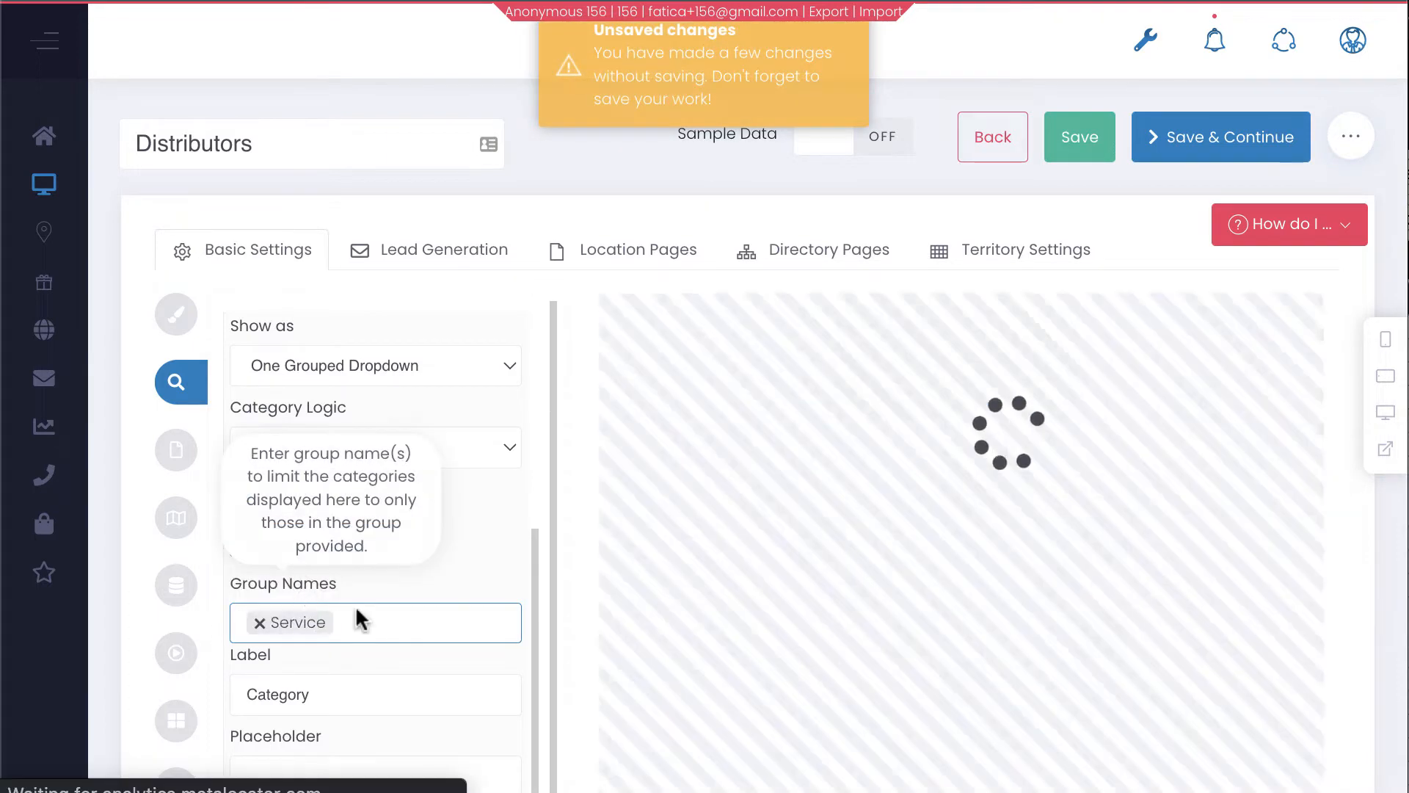
click(936, 358)
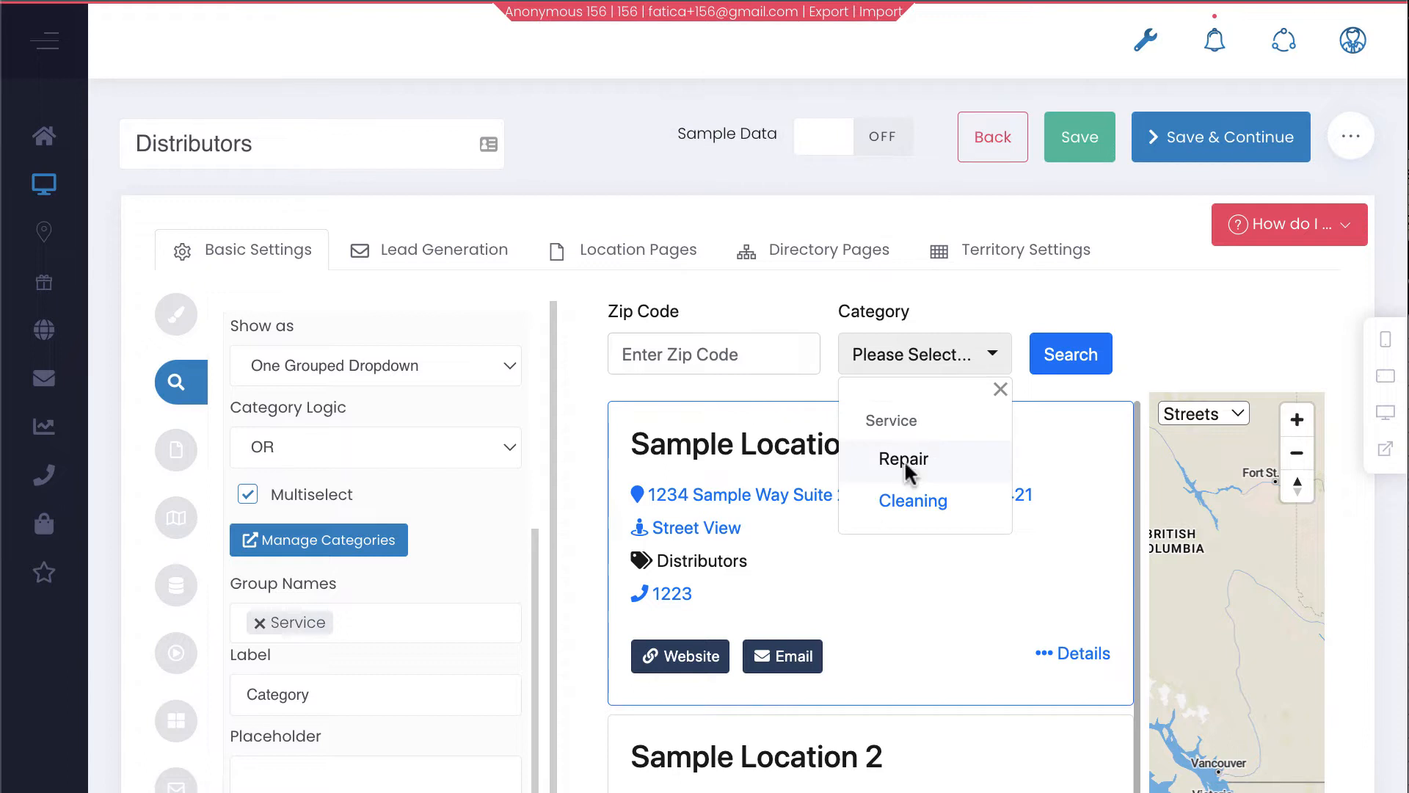
click(1218, 350)
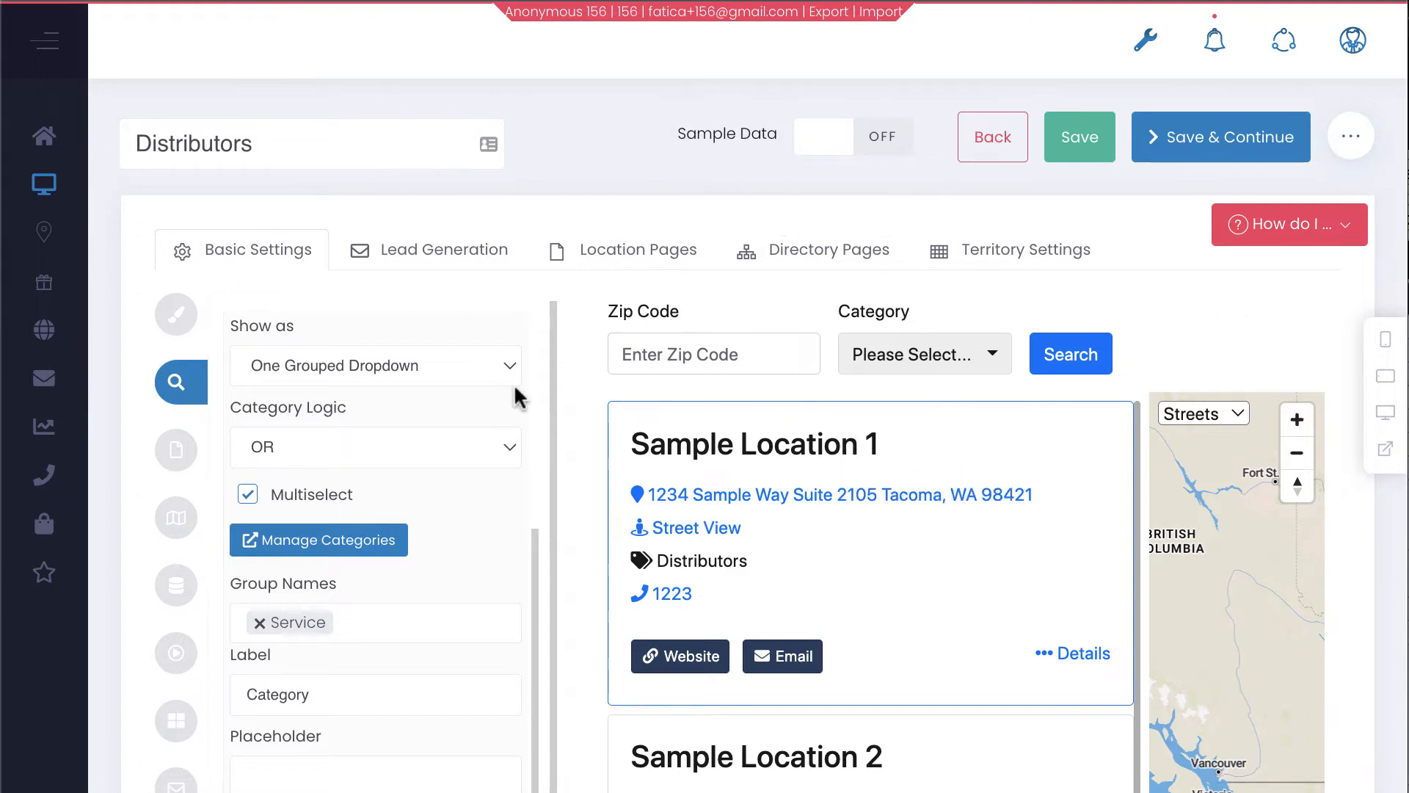
click(1201, 147)
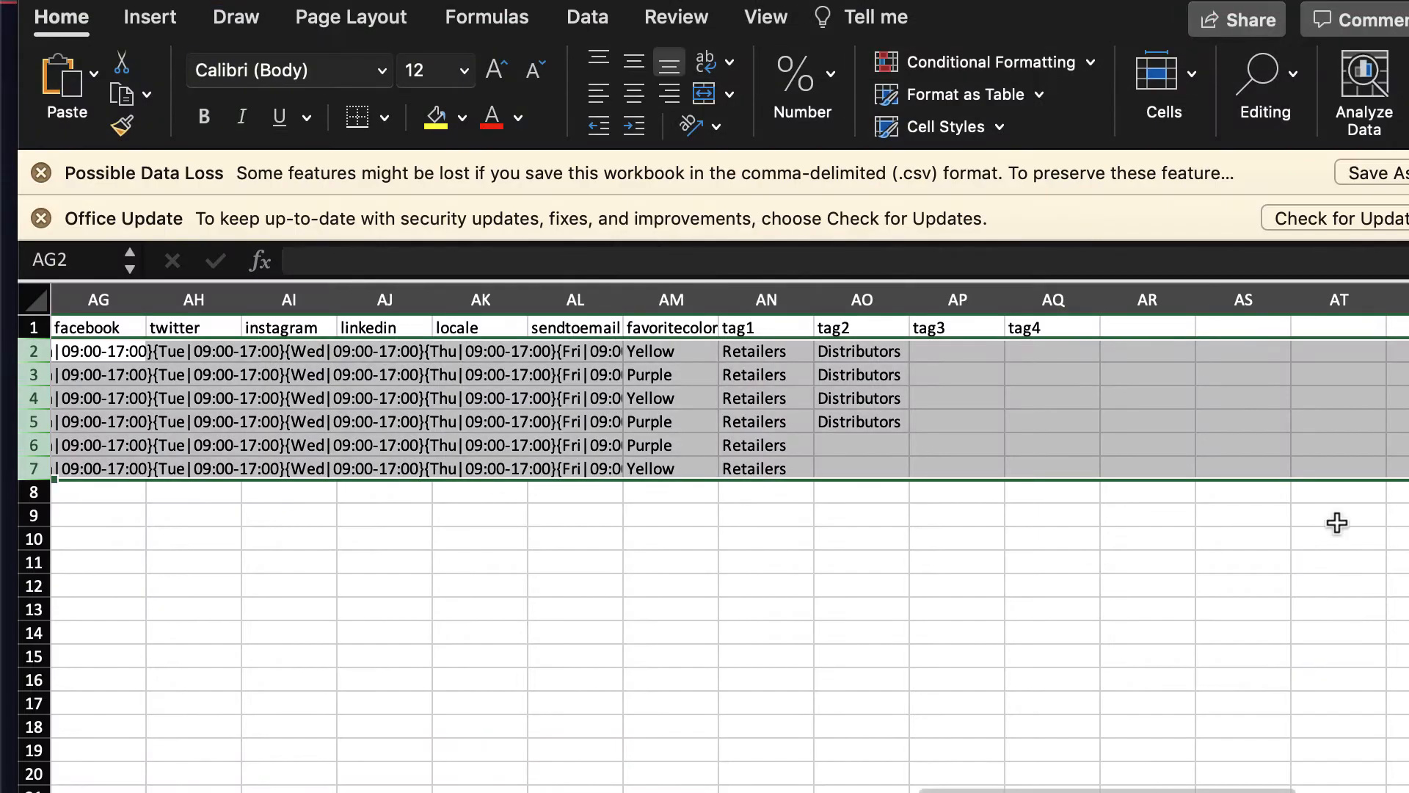
- Switch to the location spreadsheet in Excel and widen the favoritecolor column beside the tag1 and tag2 columns
drag(732, 297, 840, 300)
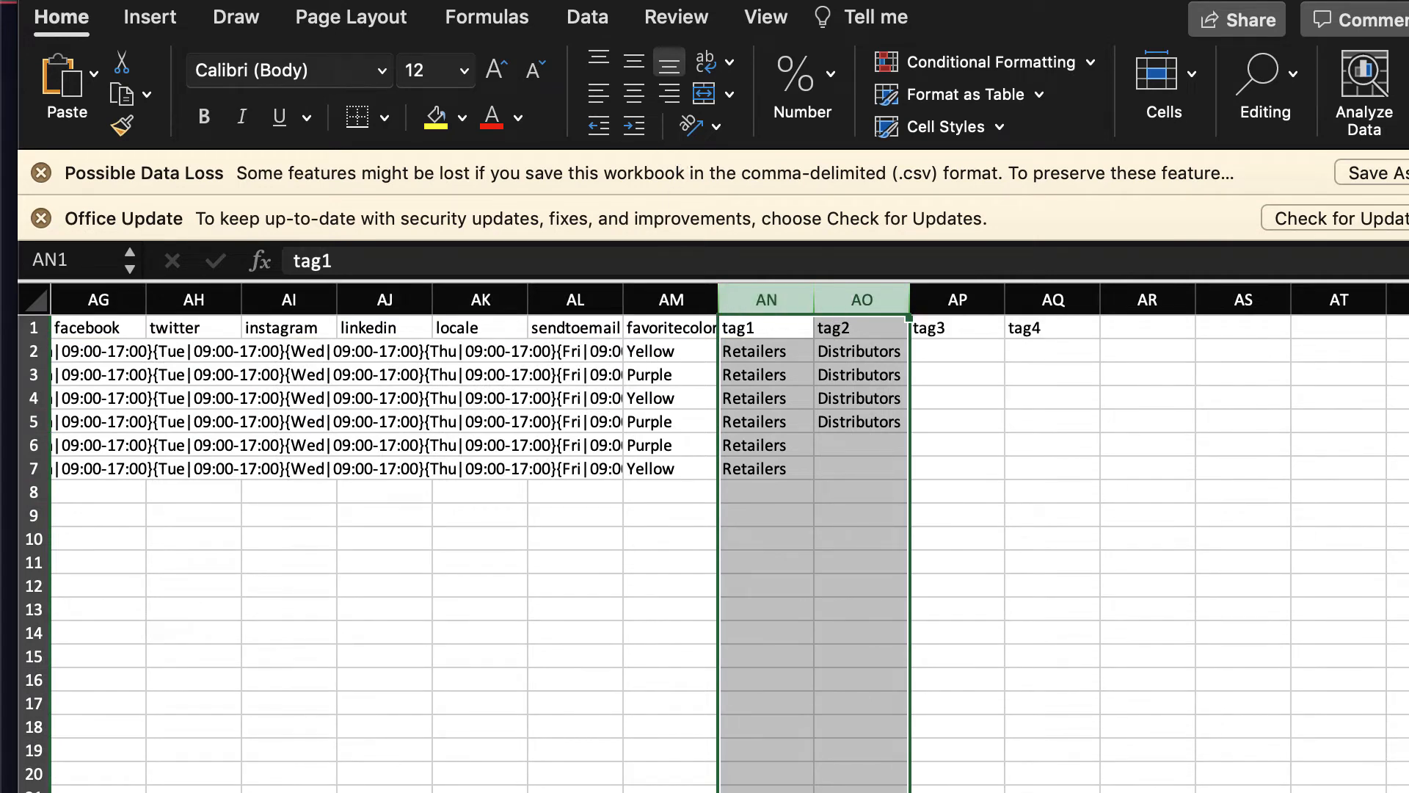
drag(719, 300, 780, 300)
click(703, 300)
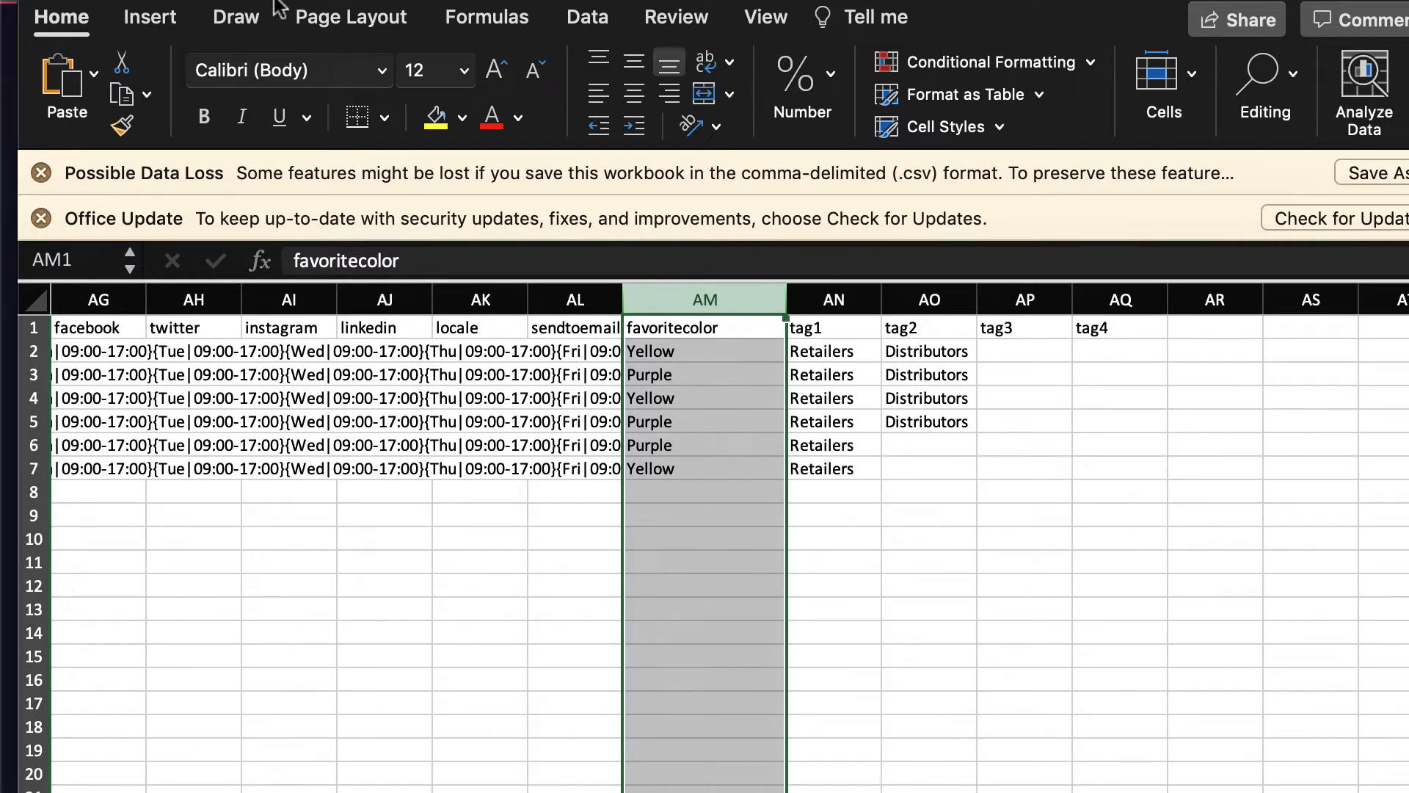
click(699, 370)
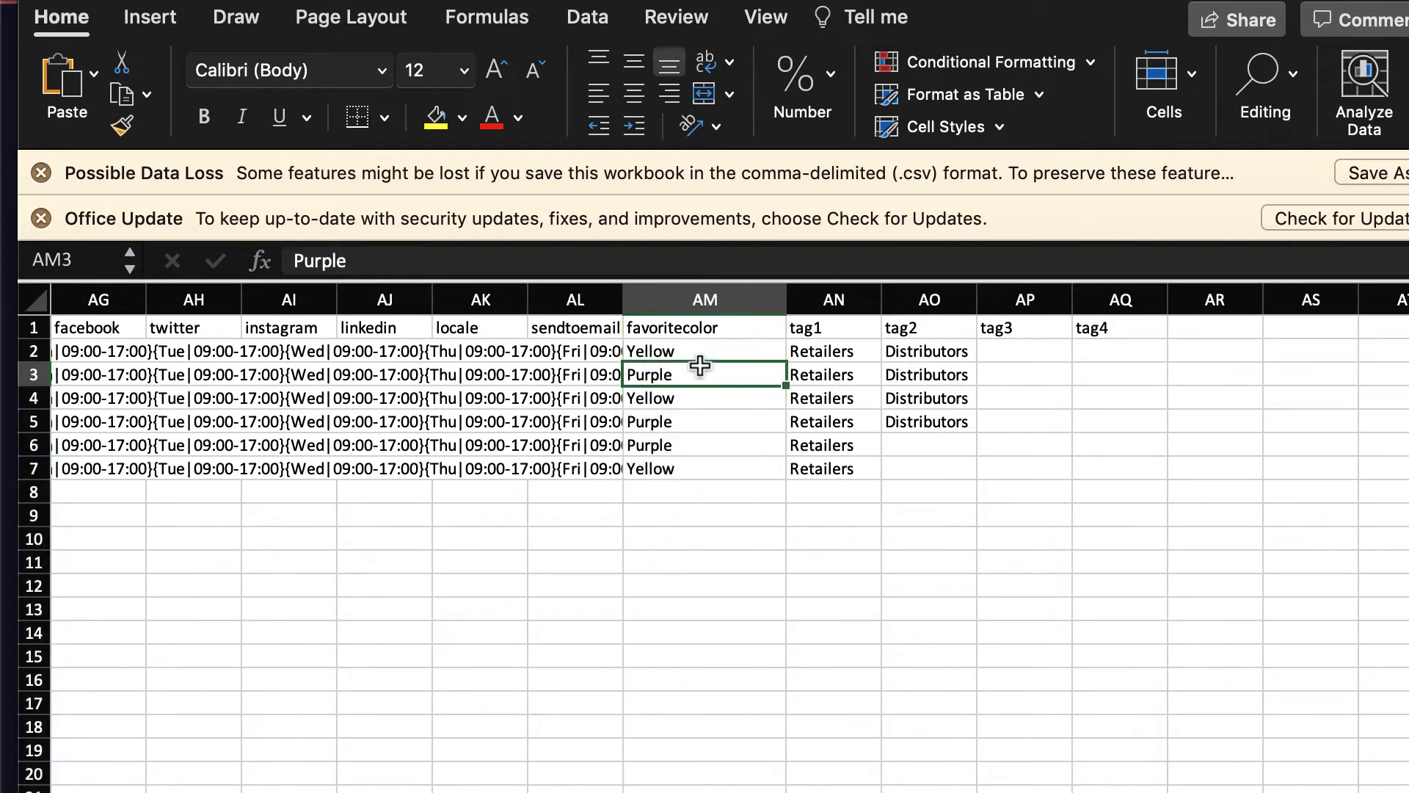
- Compare the tag1 and tag2 category columns with the favoritecolor column for the first location rows
drag(816, 314, 908, 296)
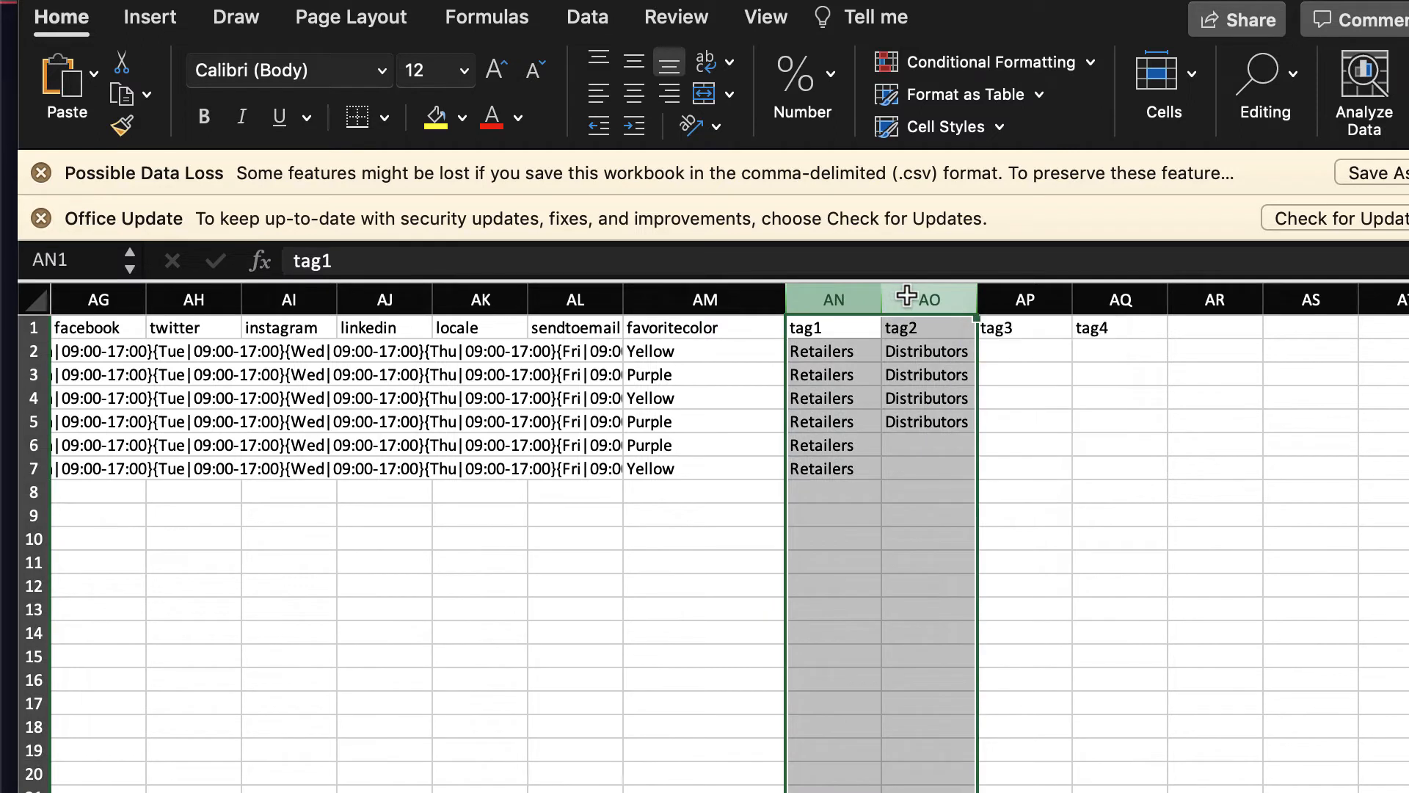
click(671, 288)
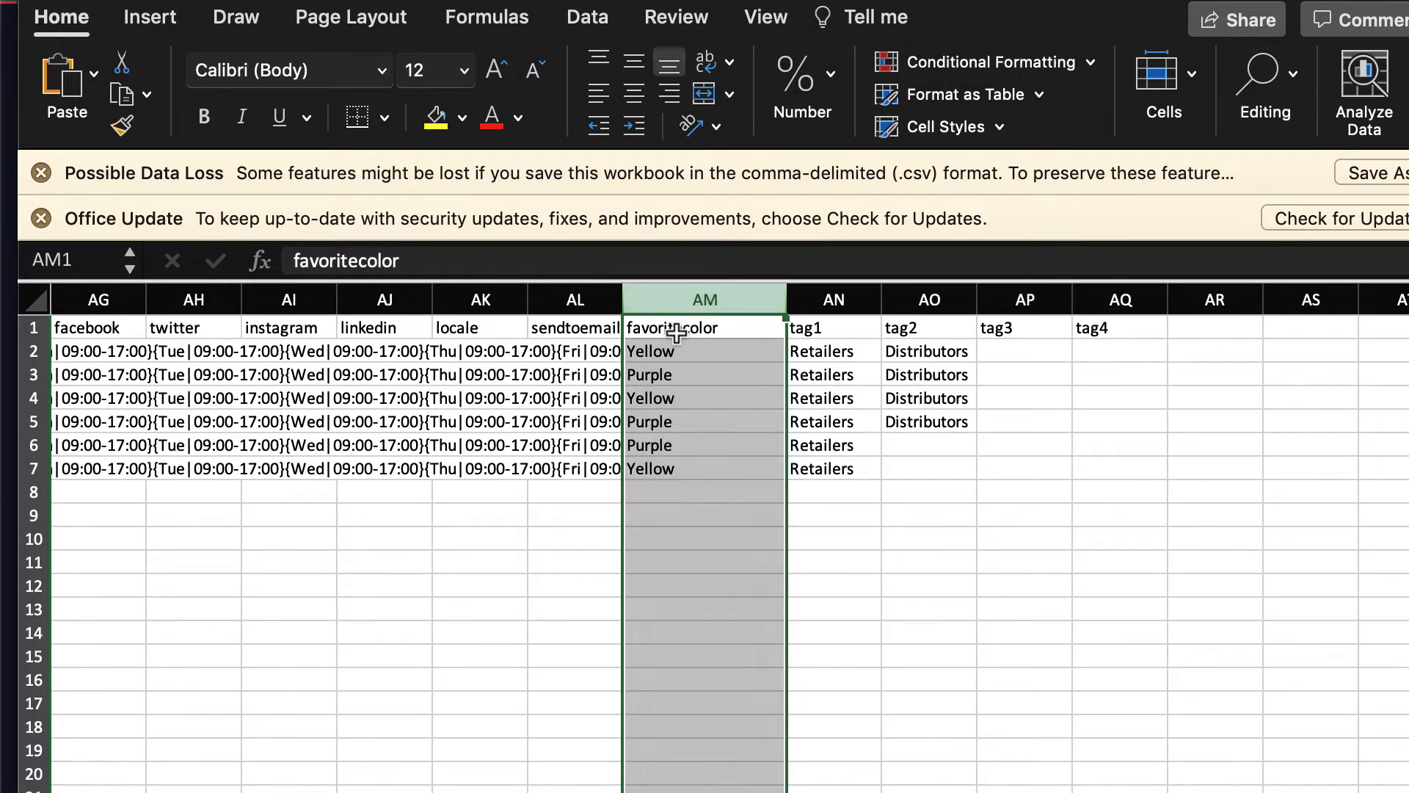
click(693, 371)
click(690, 353)
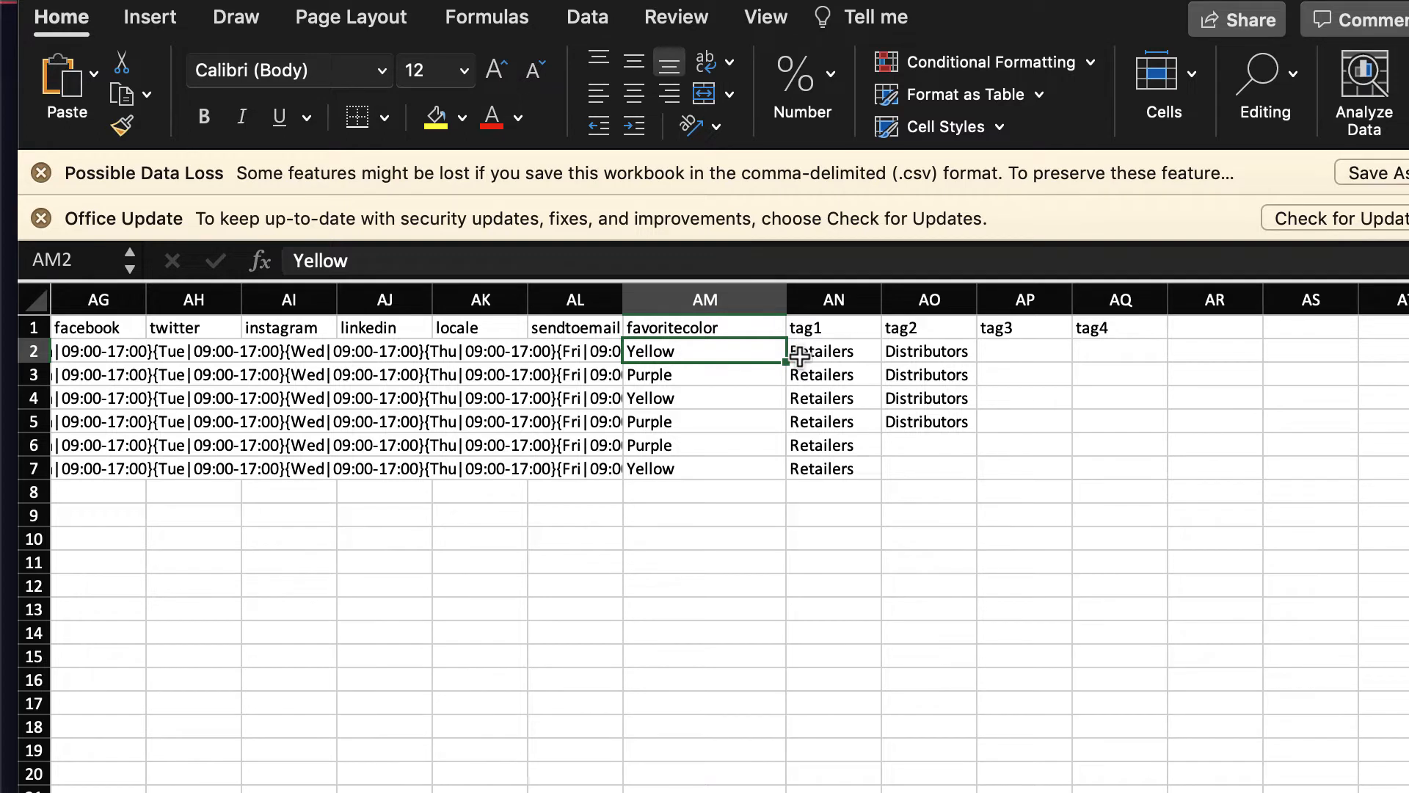
click(47, 354)
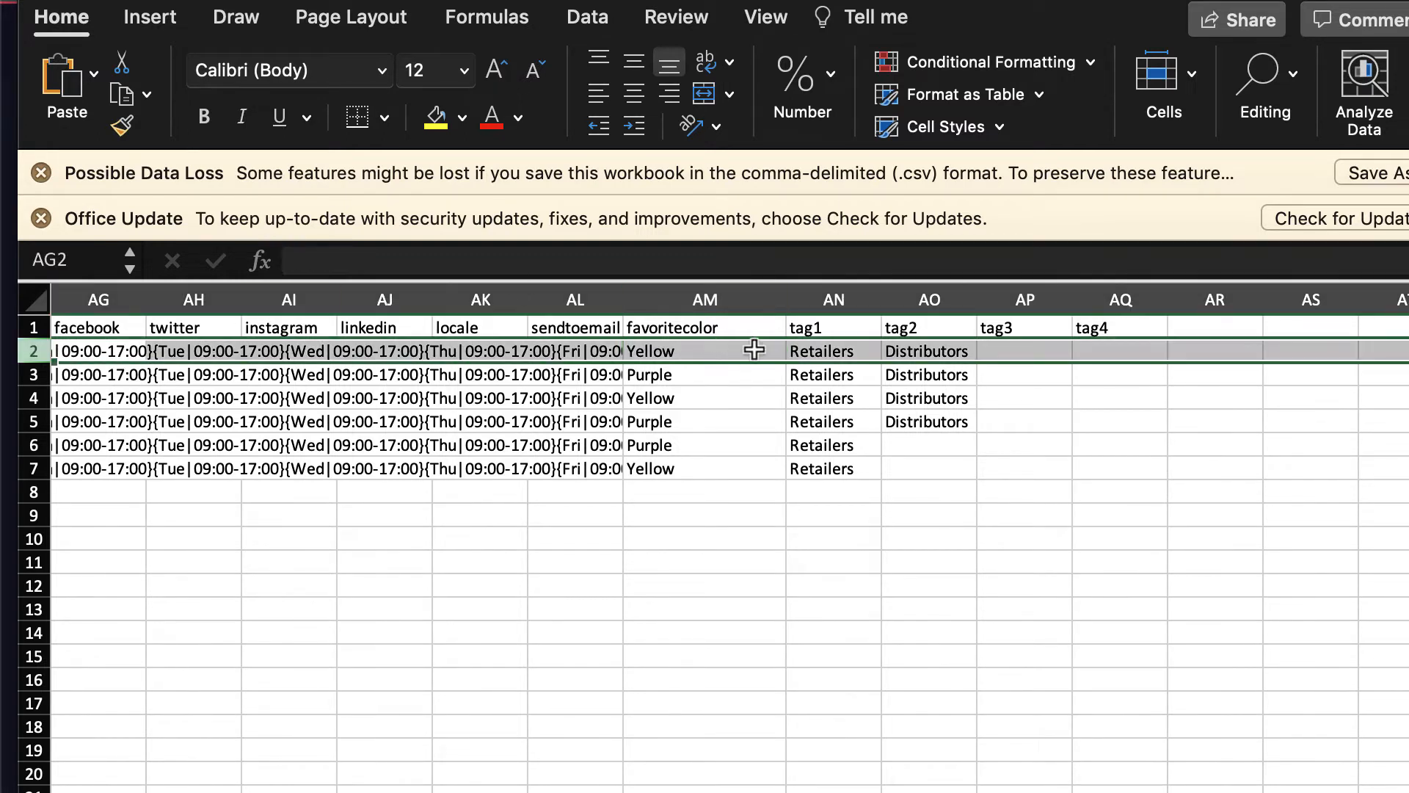
click(679, 352)
click(664, 380)
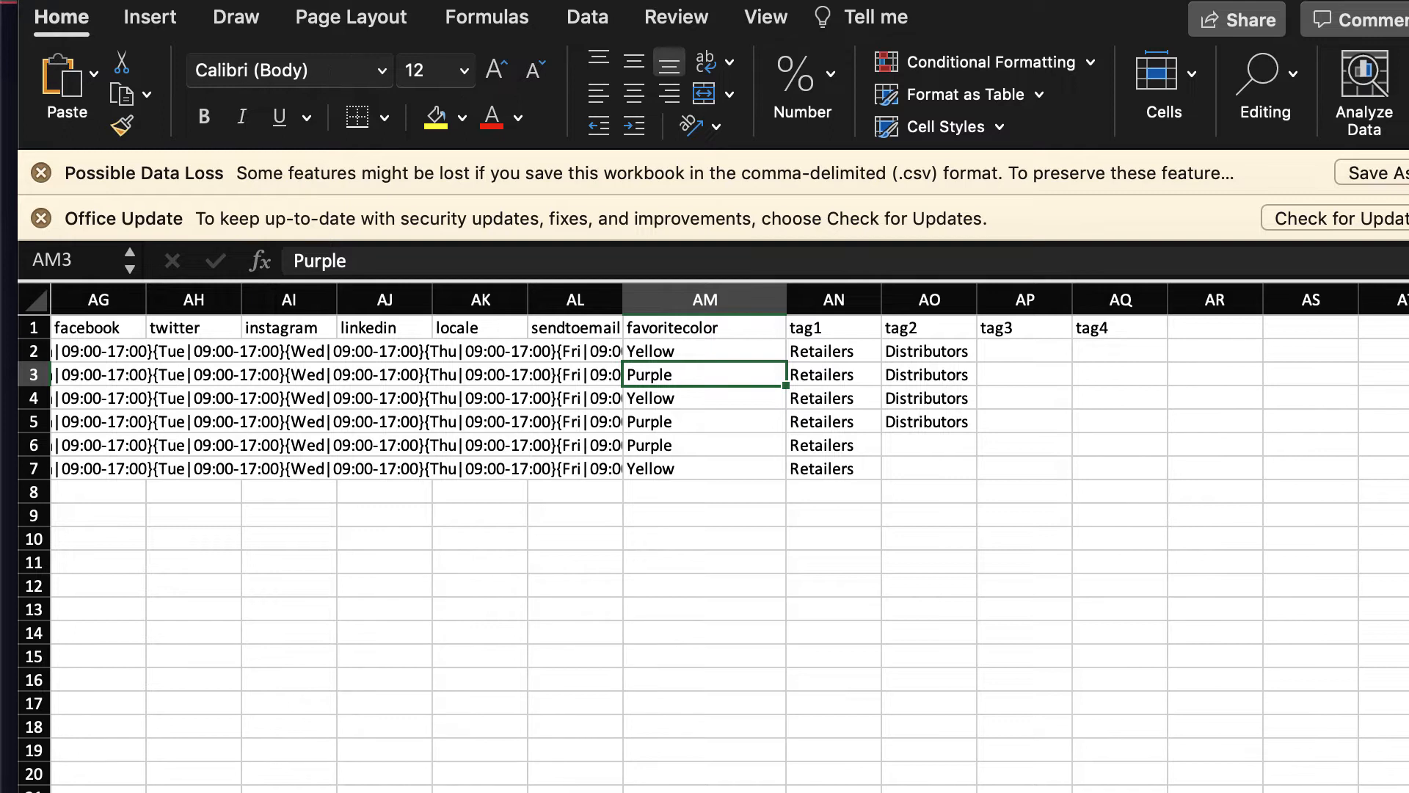
- Examine the favoritecolor value of each location row alongside the tag1 and tag2 columns
click(684, 354)
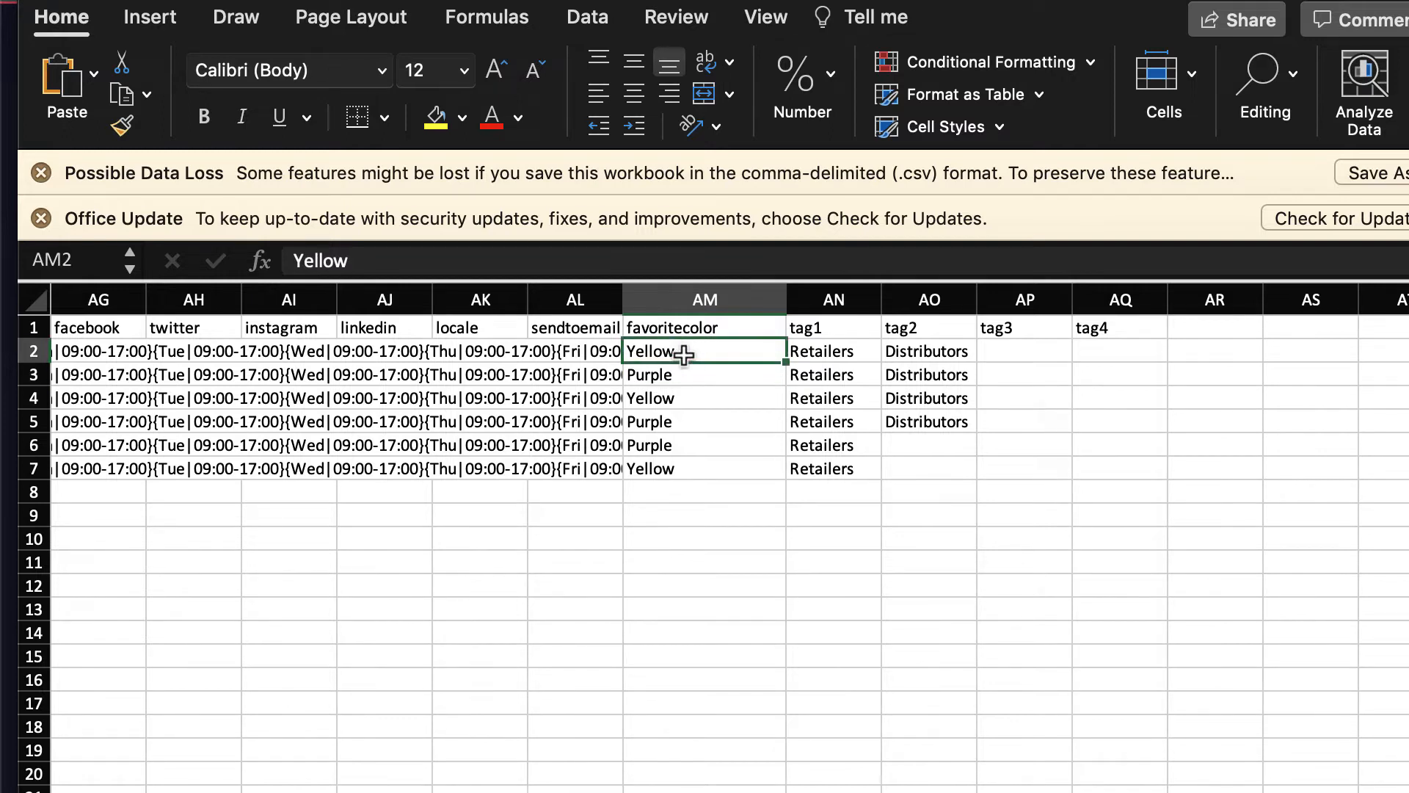
click(681, 379)
click(679, 400)
click(669, 423)
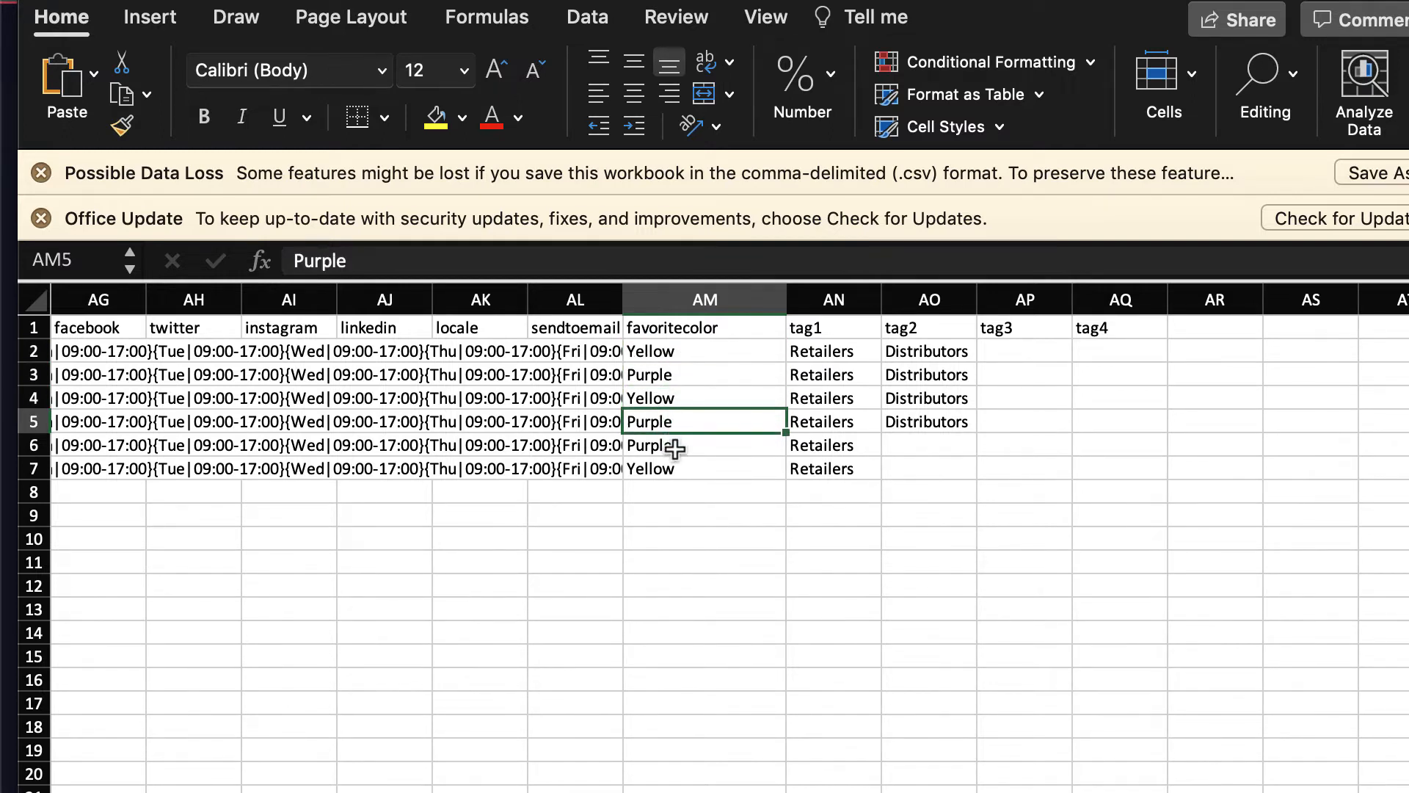
click(673, 447)
click(676, 467)
click(672, 400)
click(669, 350)
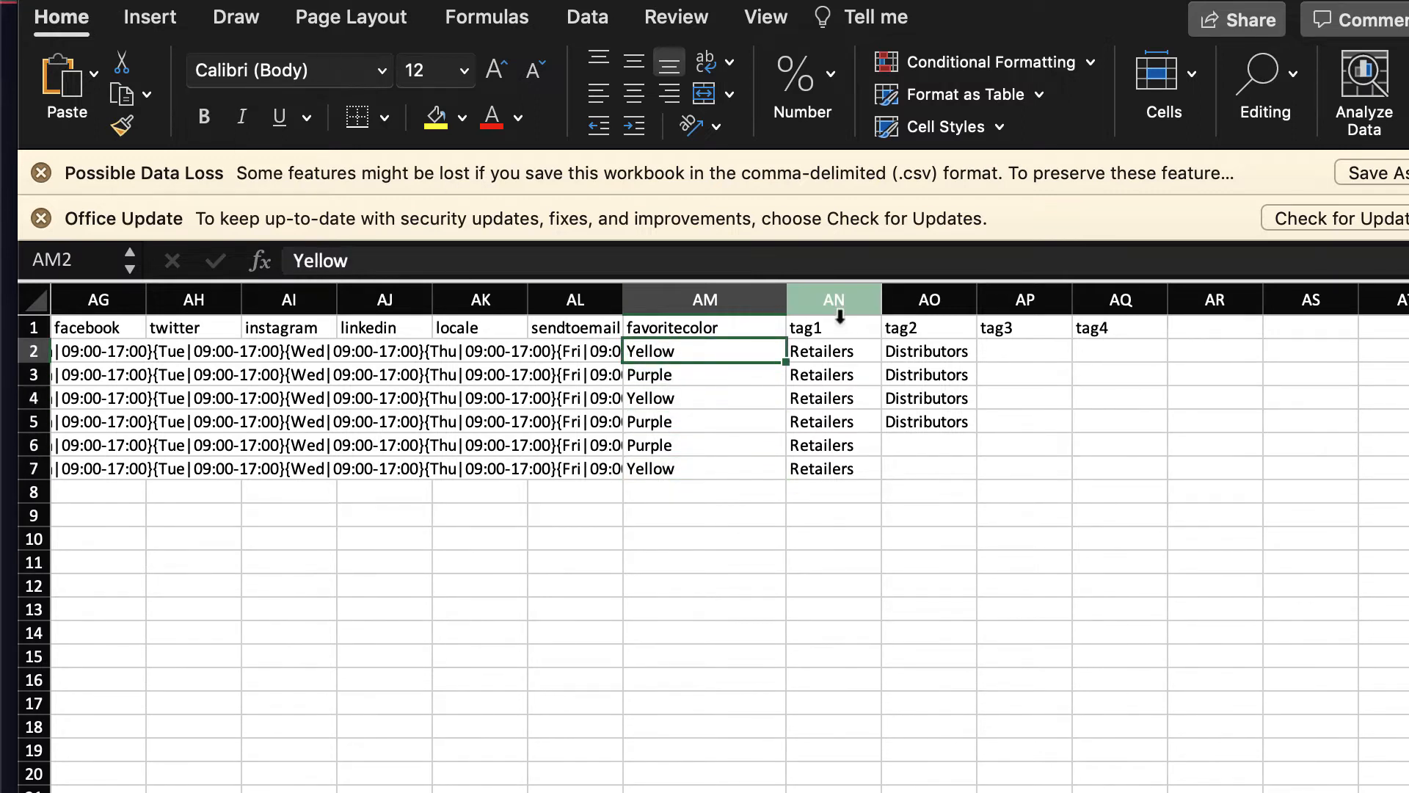
drag(837, 302, 937, 306)
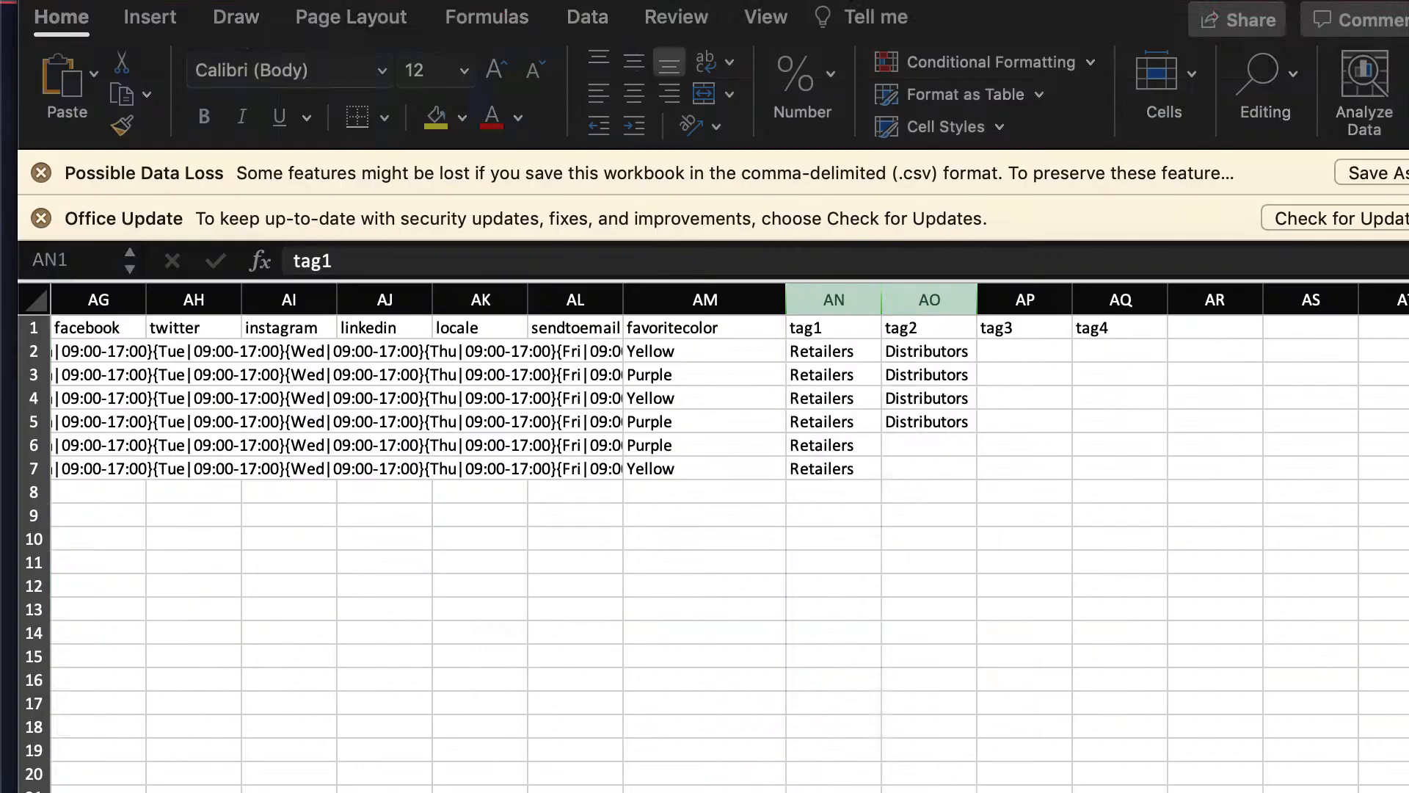
click(711, 396)
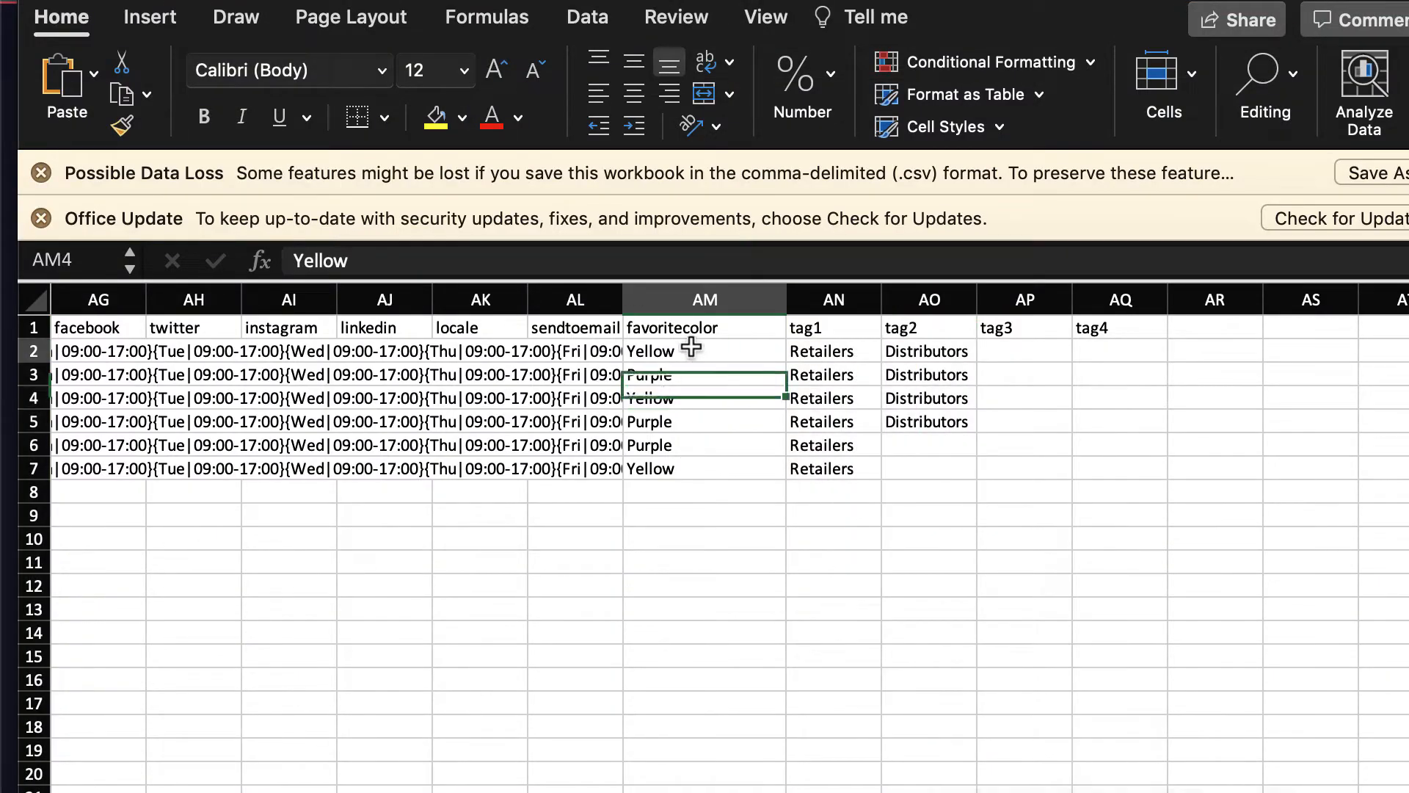
click(686, 351)
click(685, 300)
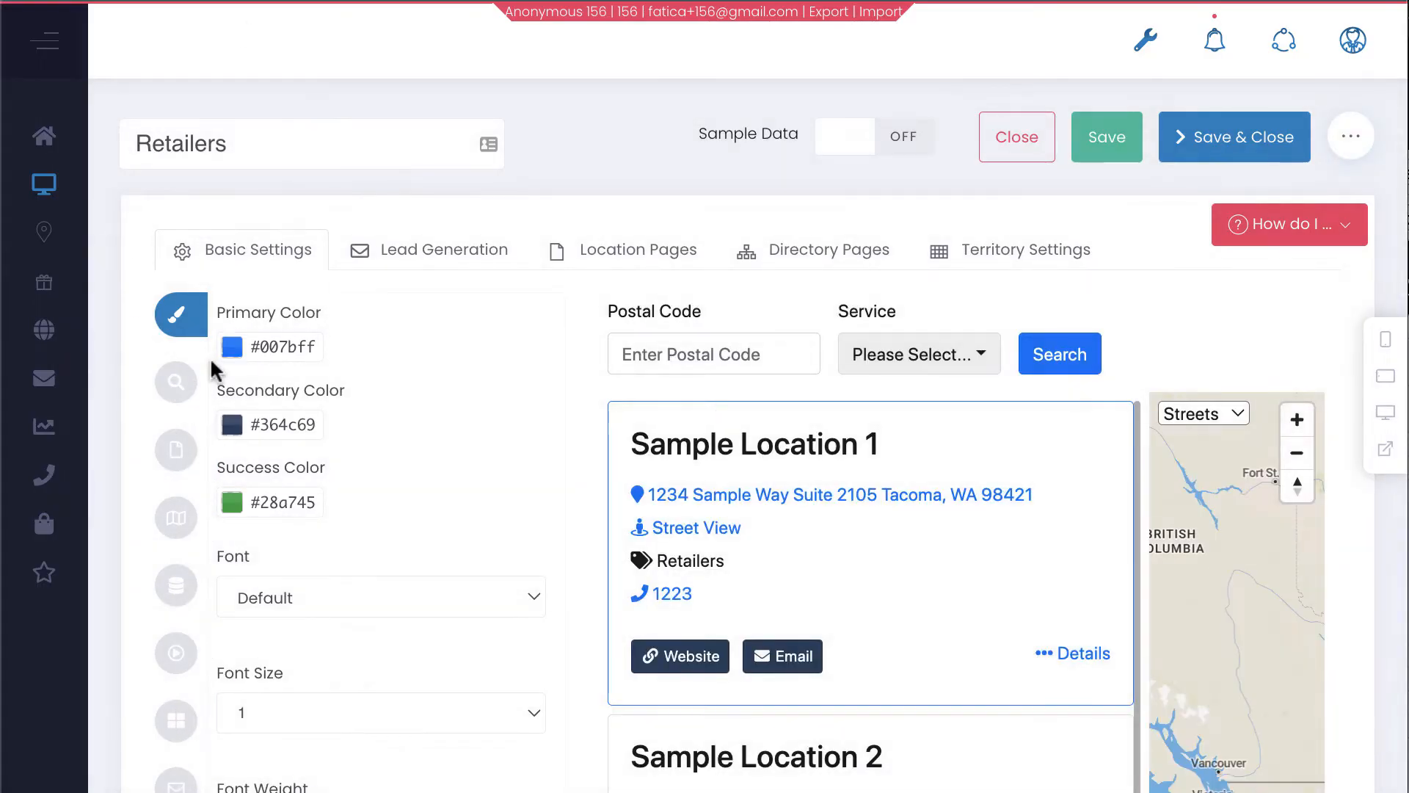
- Switch back to MetaLocator and rename the Retailers interface as Yellow
drag(228, 144, 208, 144)
key(ctrl+a)
text(Yeel)
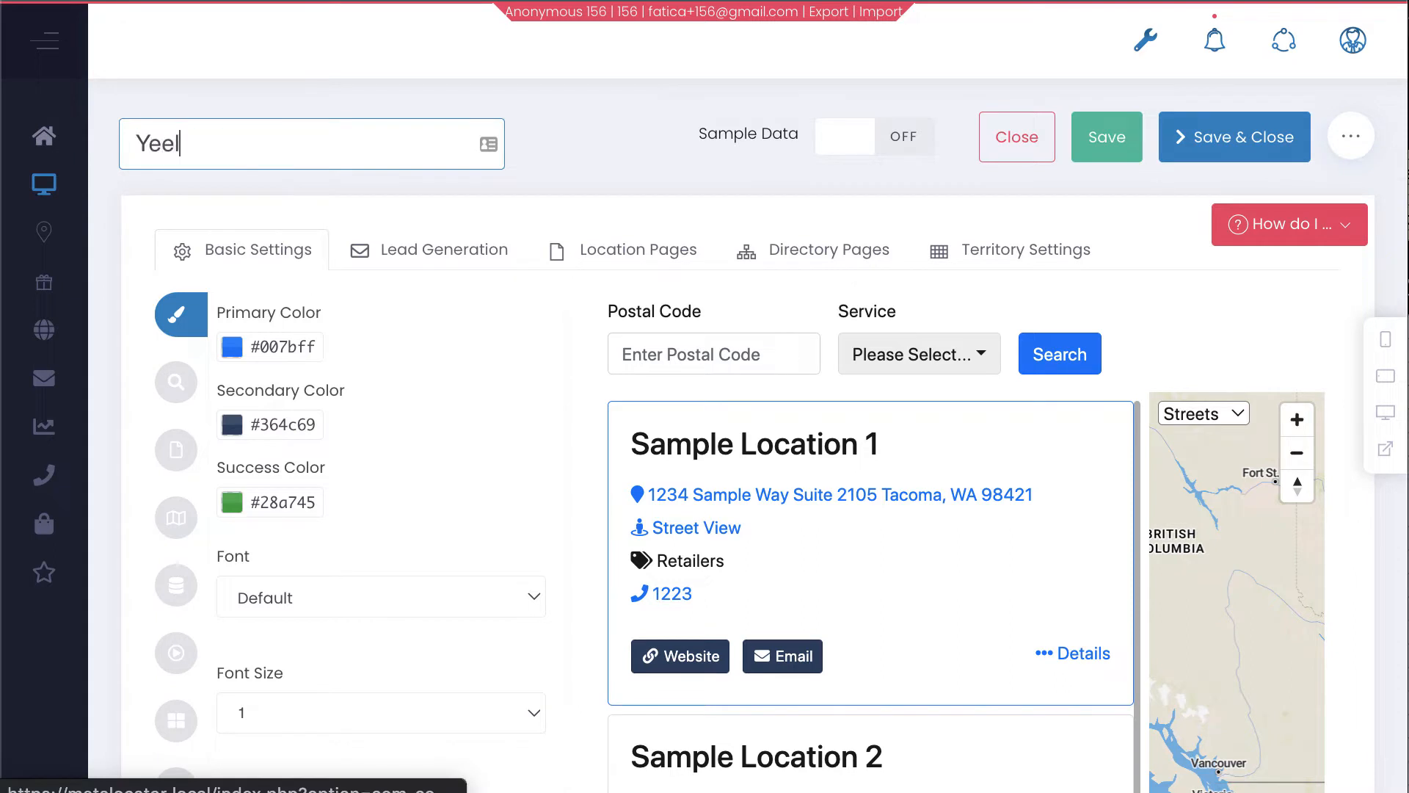
key(BackSpace)
key(BackSpace)
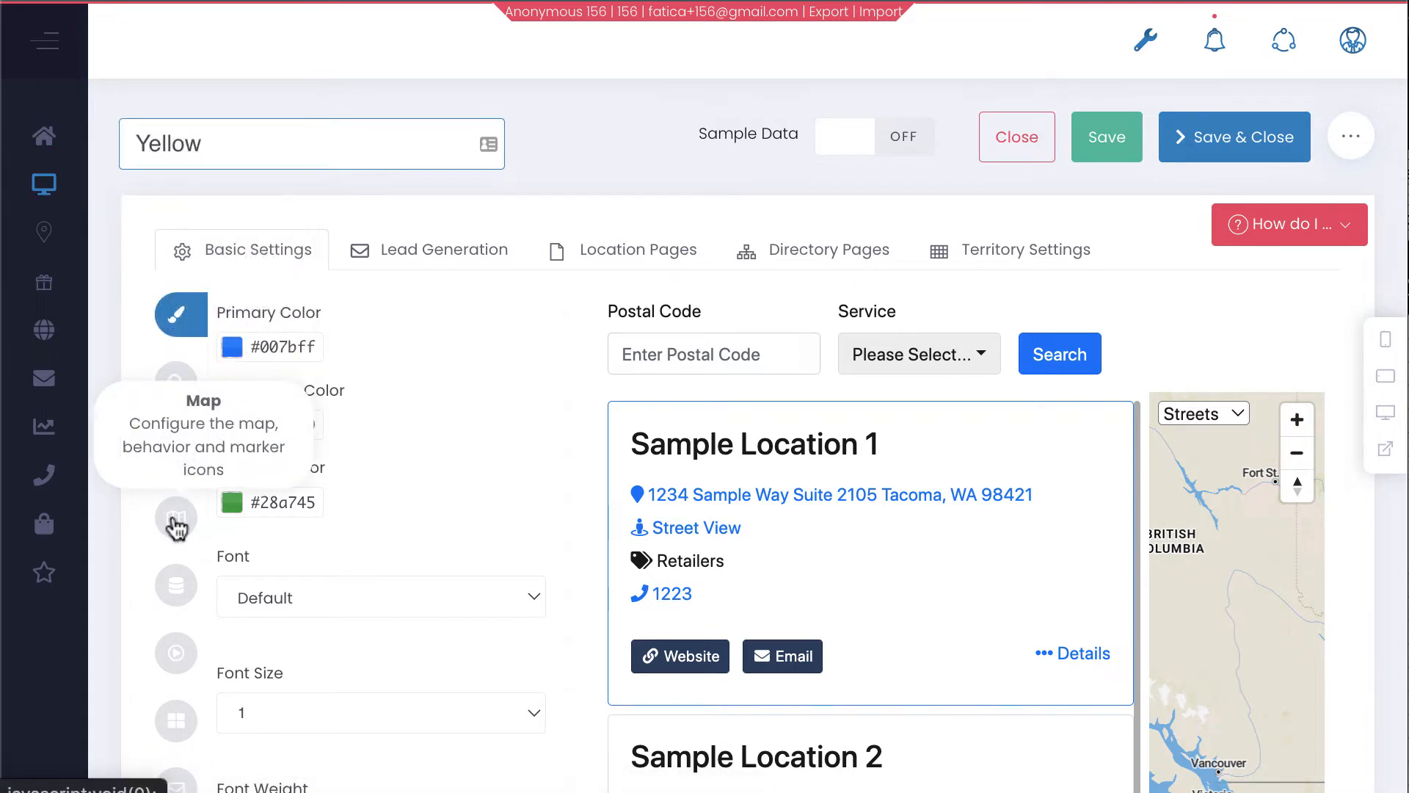
- Remove Retailers from the Yellow interface's Show Only Categories setting
click(180, 585)
click(248, 378)
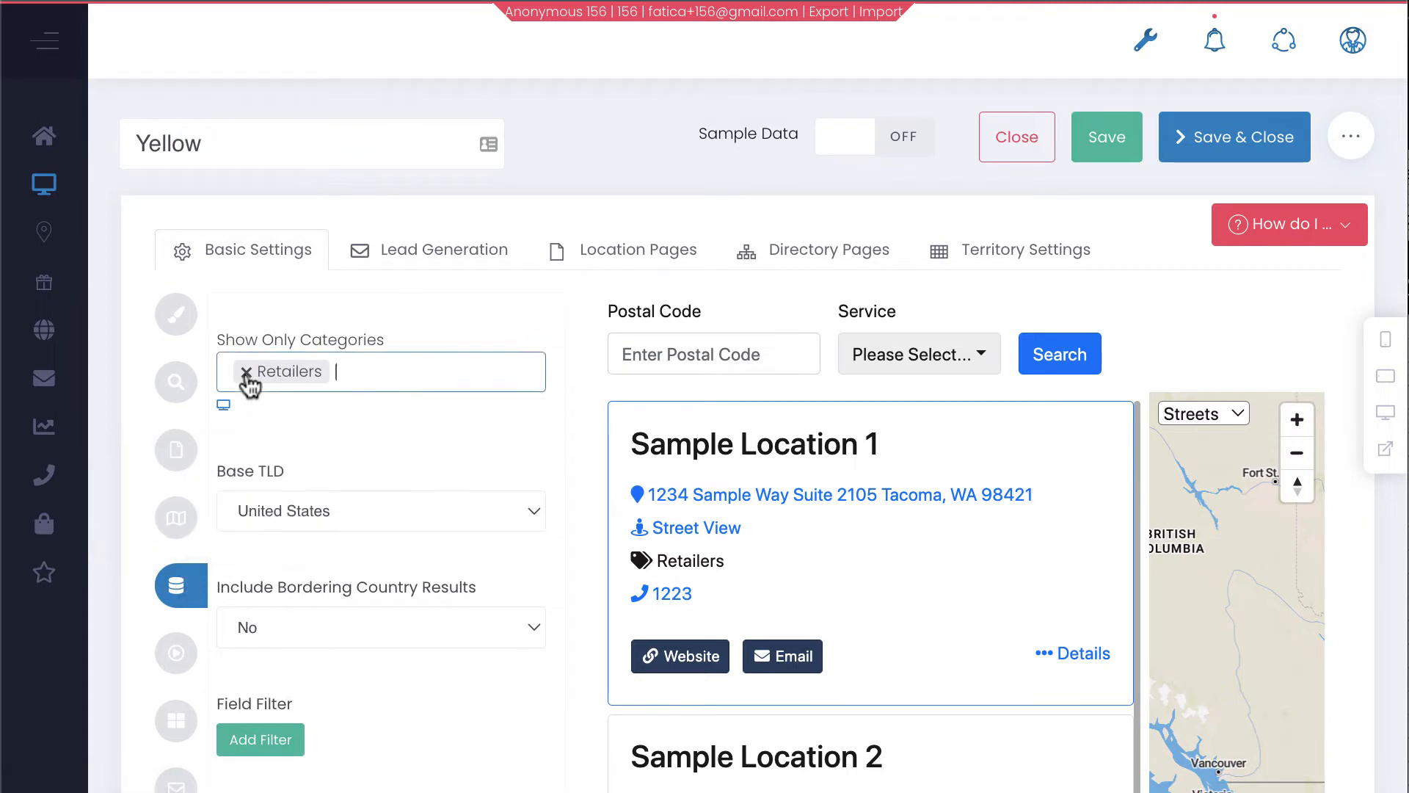
click(248, 372)
click(362, 311)
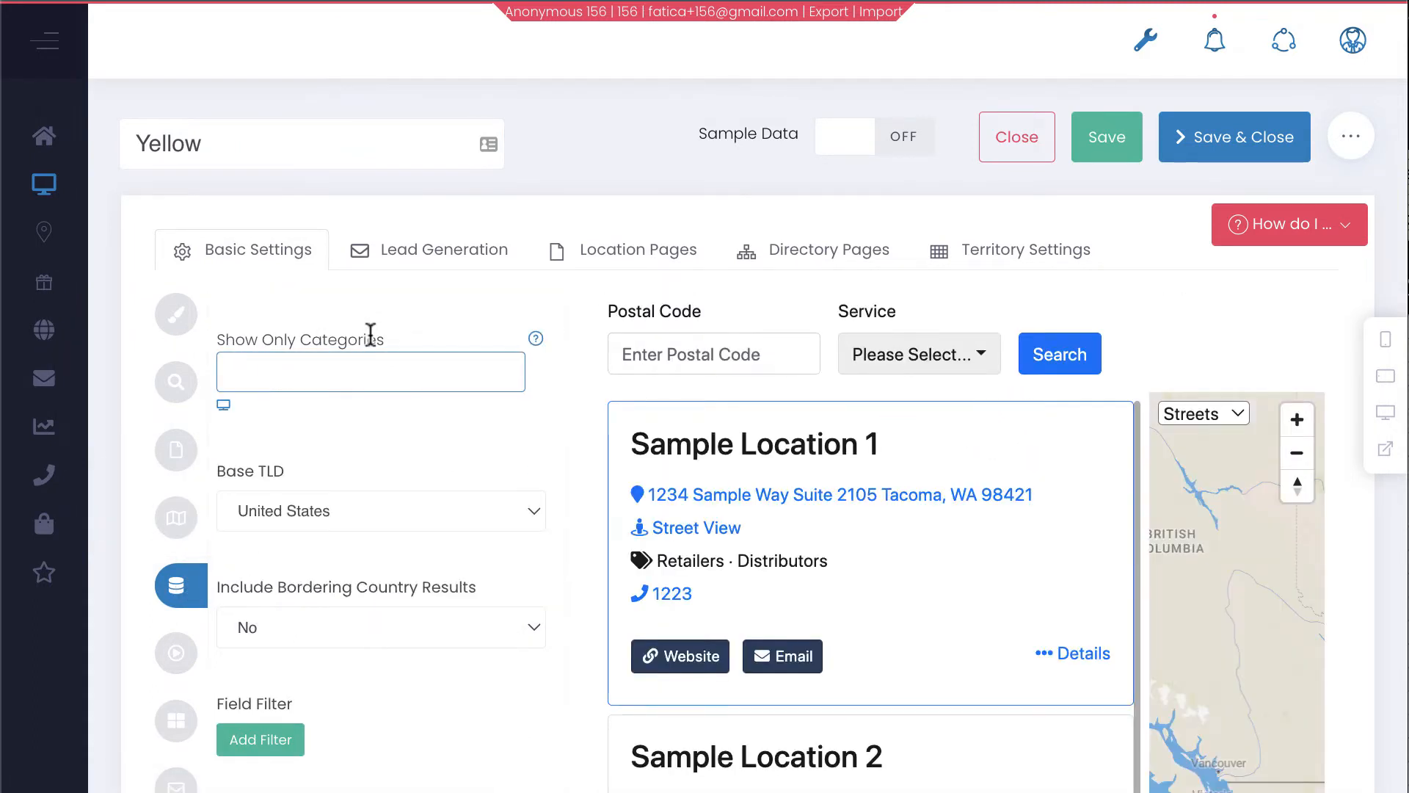
- Add a field filter that limits the interface to locations whose locations.FavoriteColor equals Yellow
scroll(371, 334, down, 3)
scroll(314, 504, down, 1)
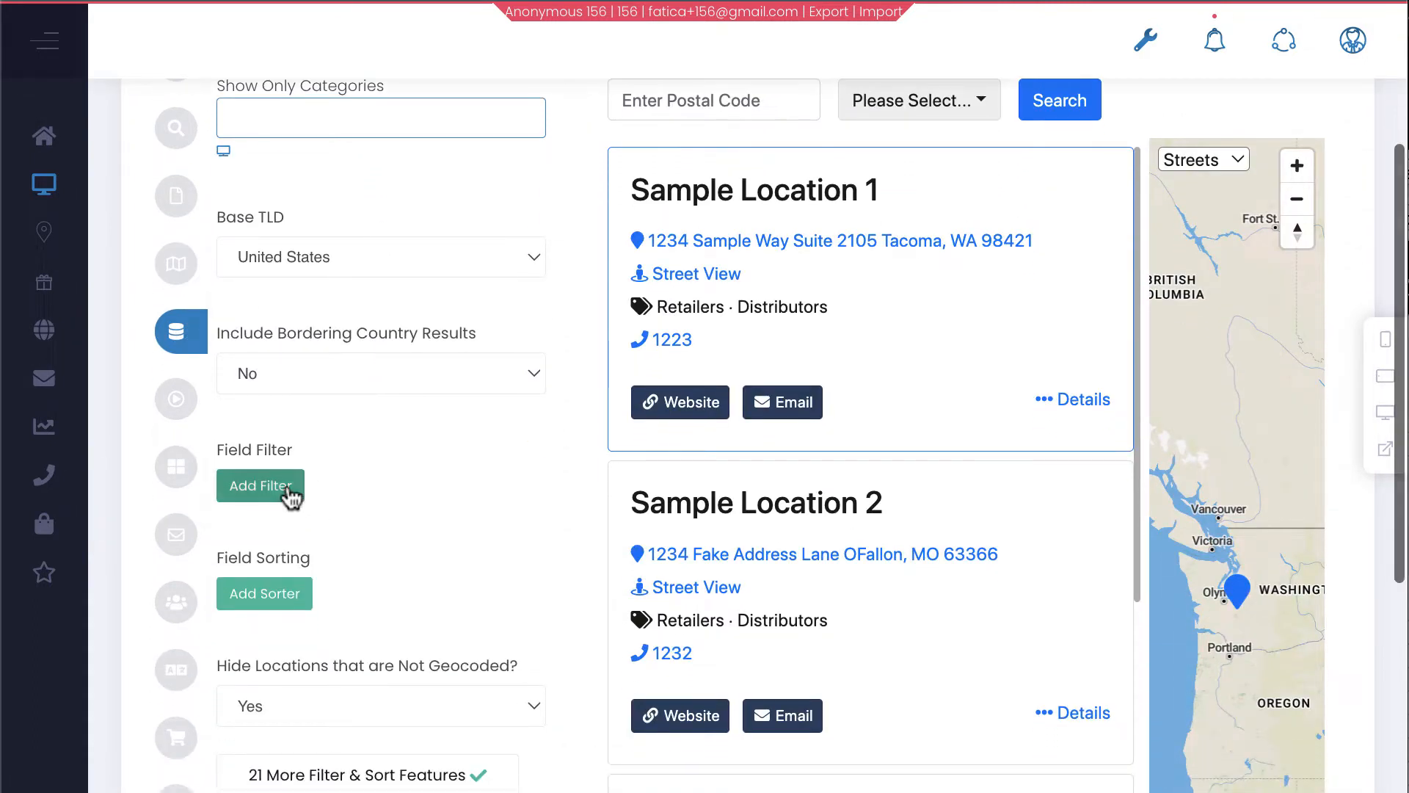
click(287, 488)
click(408, 491)
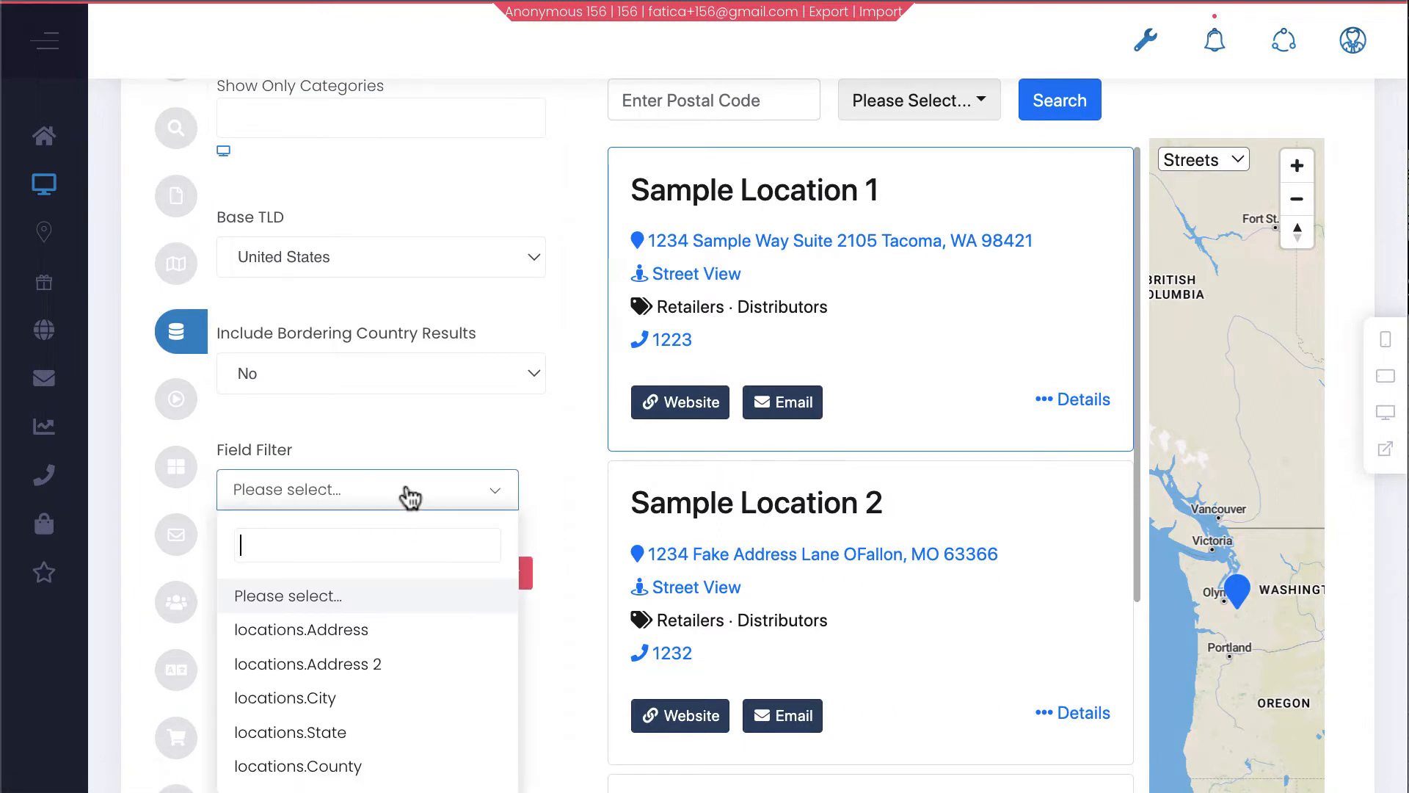
scroll(402, 658, down, 1)
text(fav)
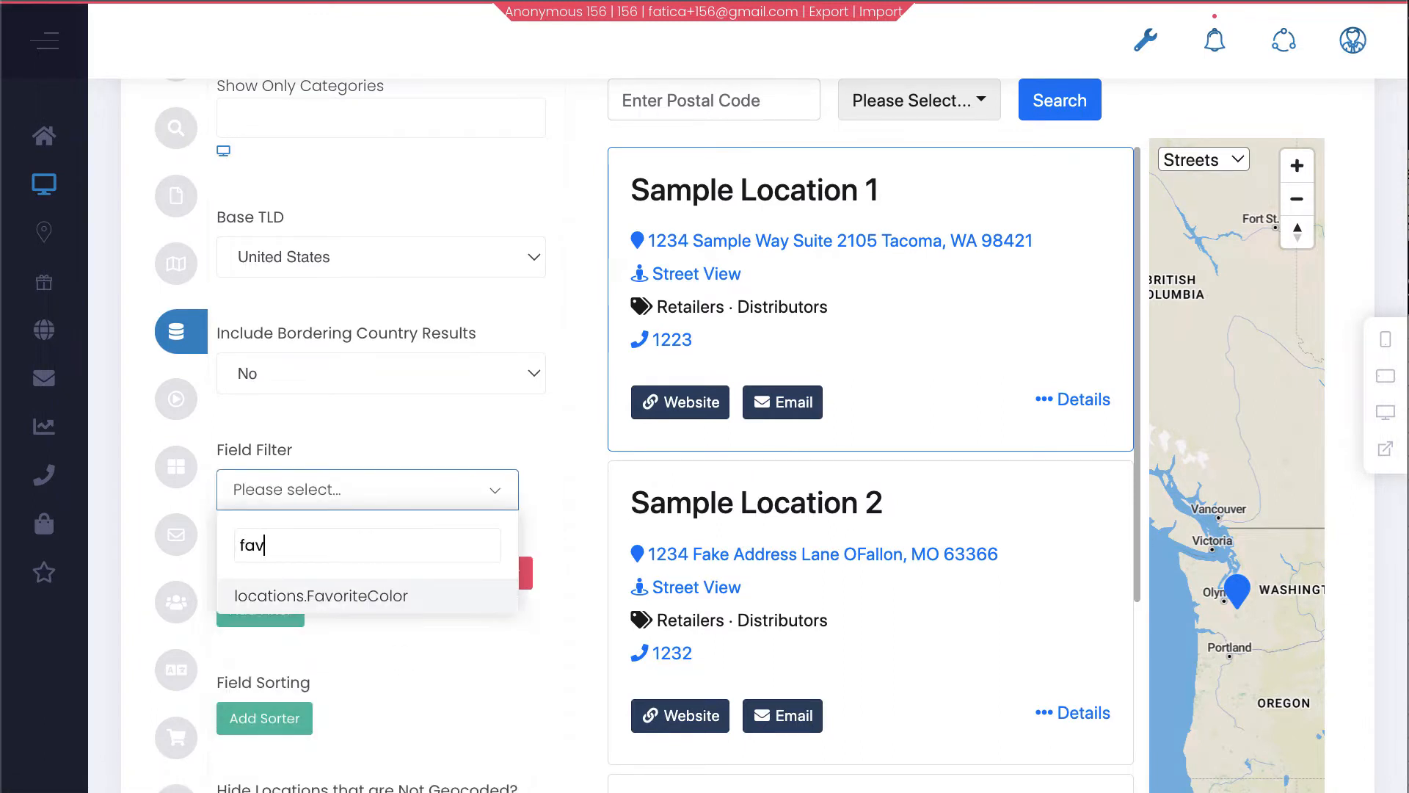
click(344, 596)
click(357, 576)
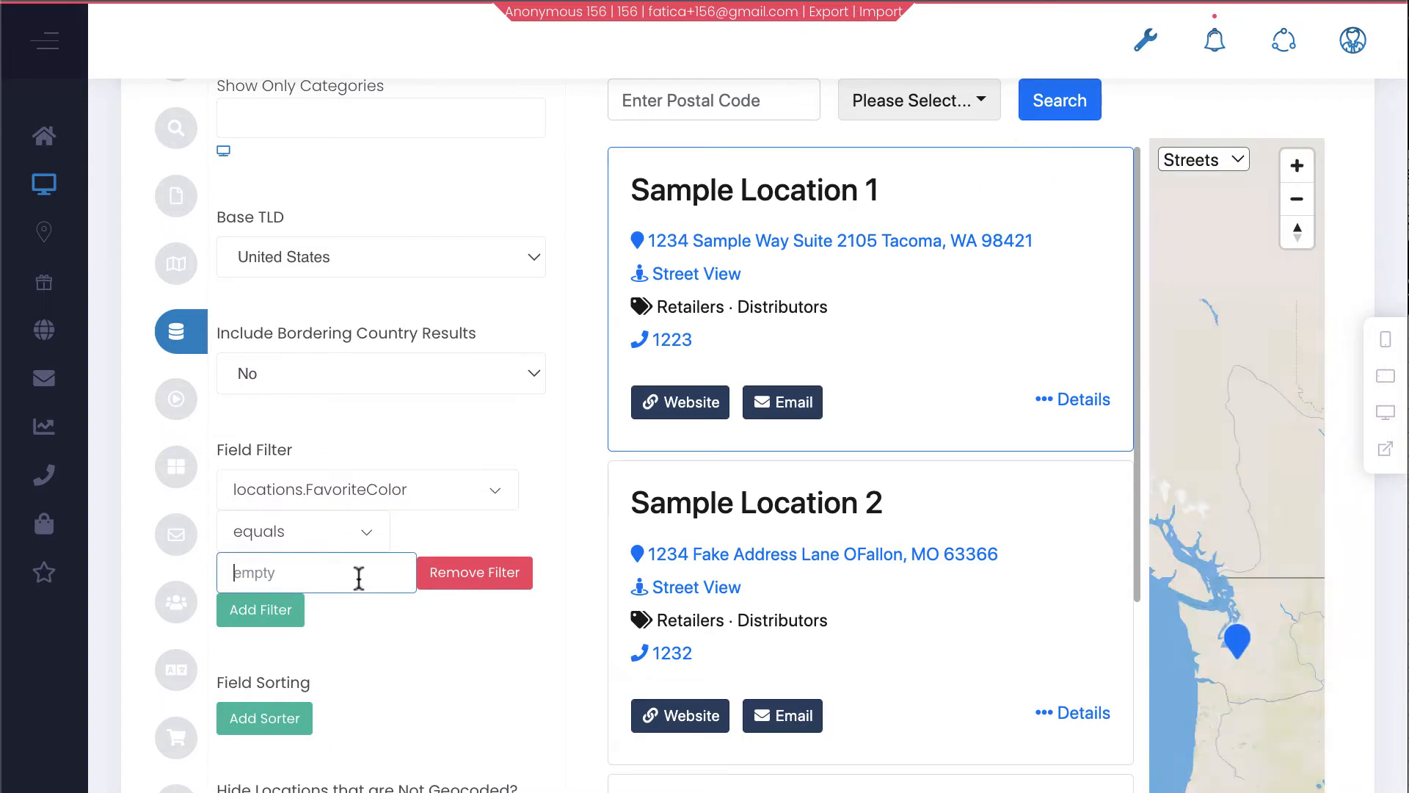
text(Yellow)
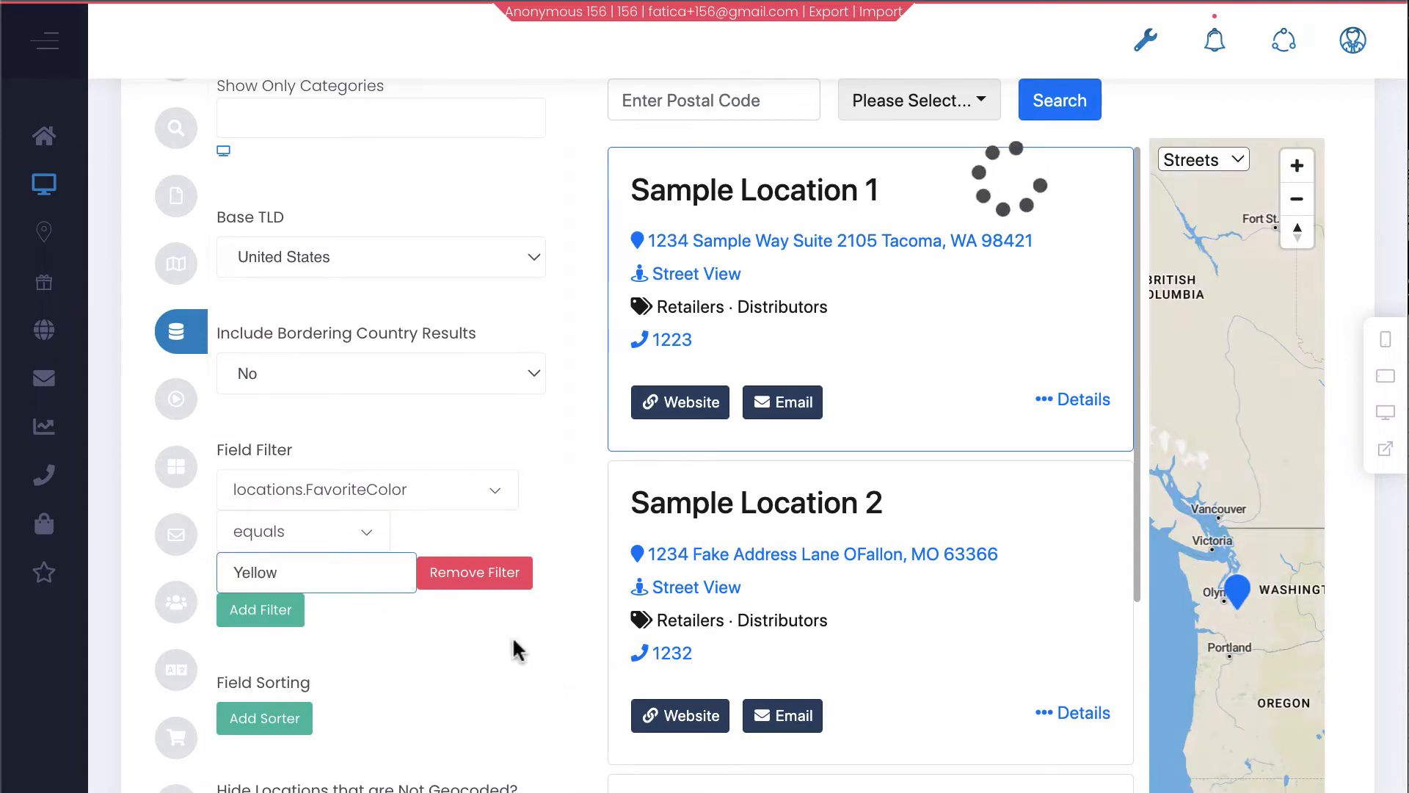
click(514, 641)
- Review the filtered locations in the preview, then save and close the Yellow interface
scroll(512, 636, up, 3)
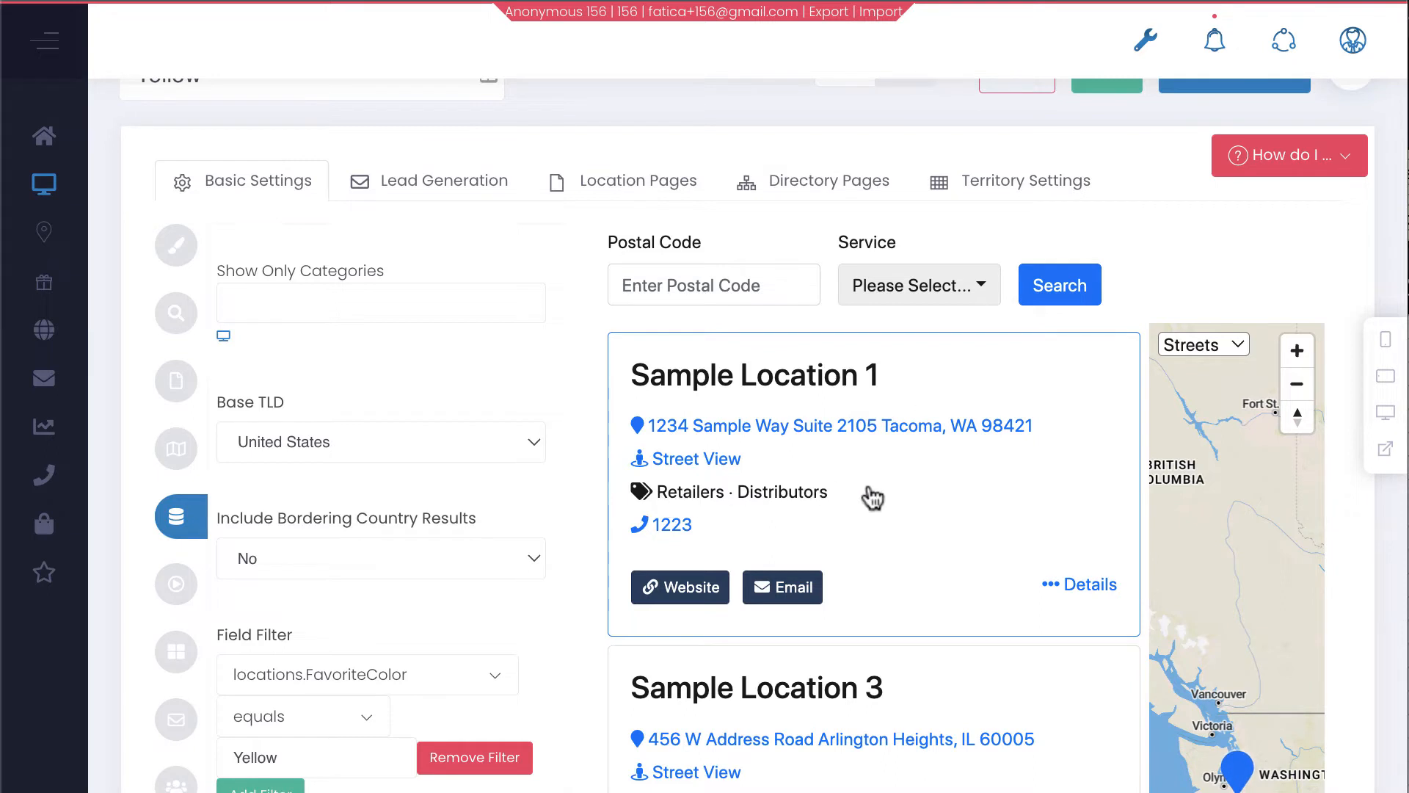
scroll(800, 528, up, 1)
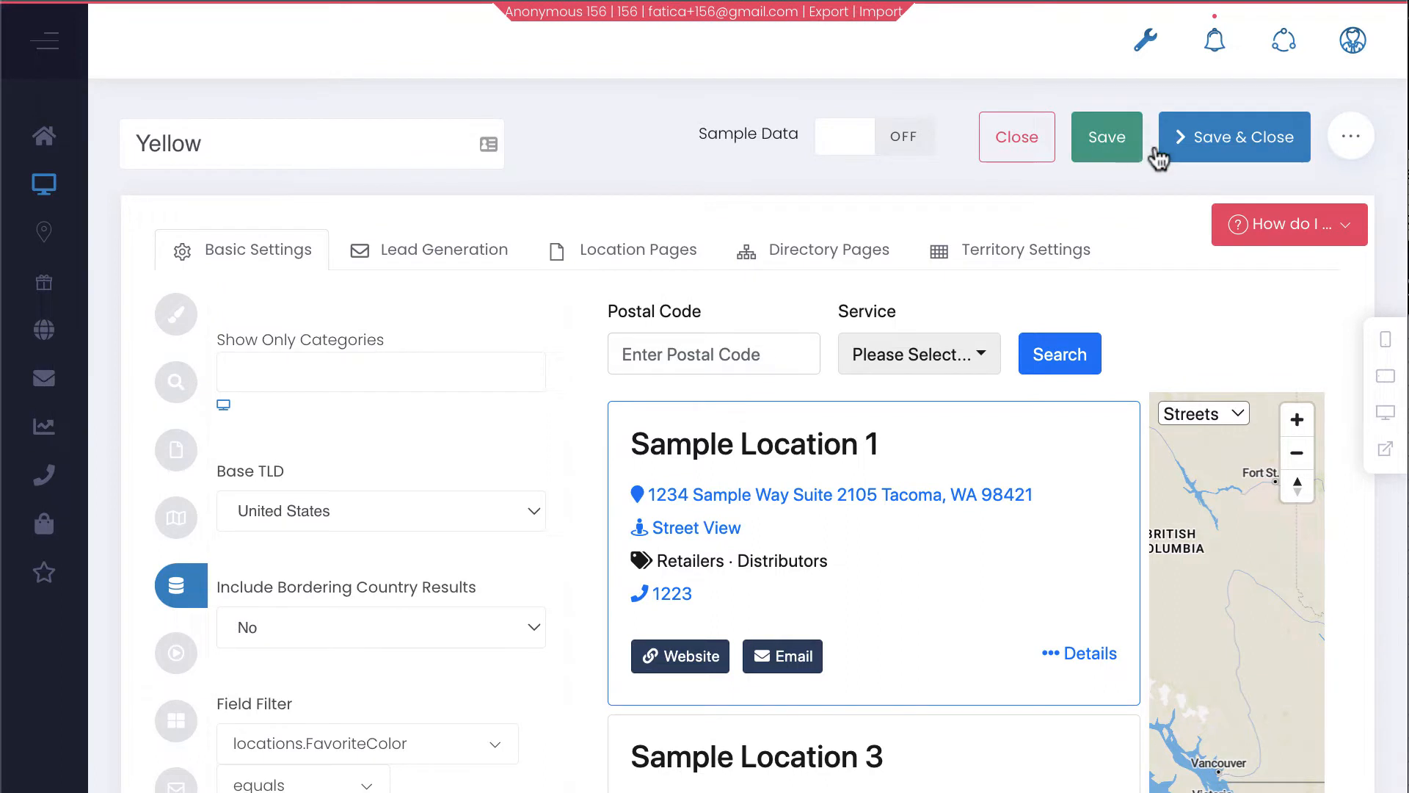
click(1221, 141)
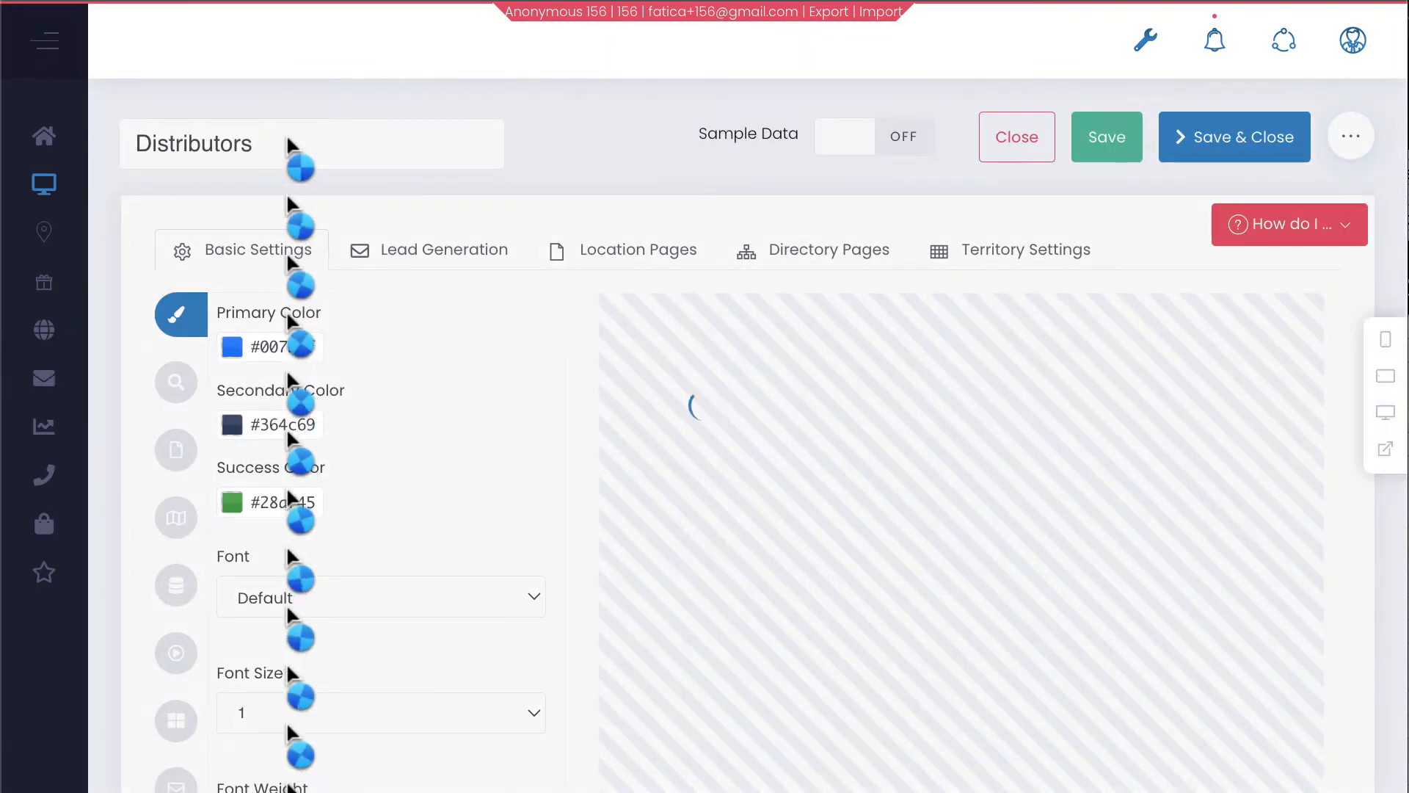
- Rename the Distributors interface as Purple
double_click(274, 139)
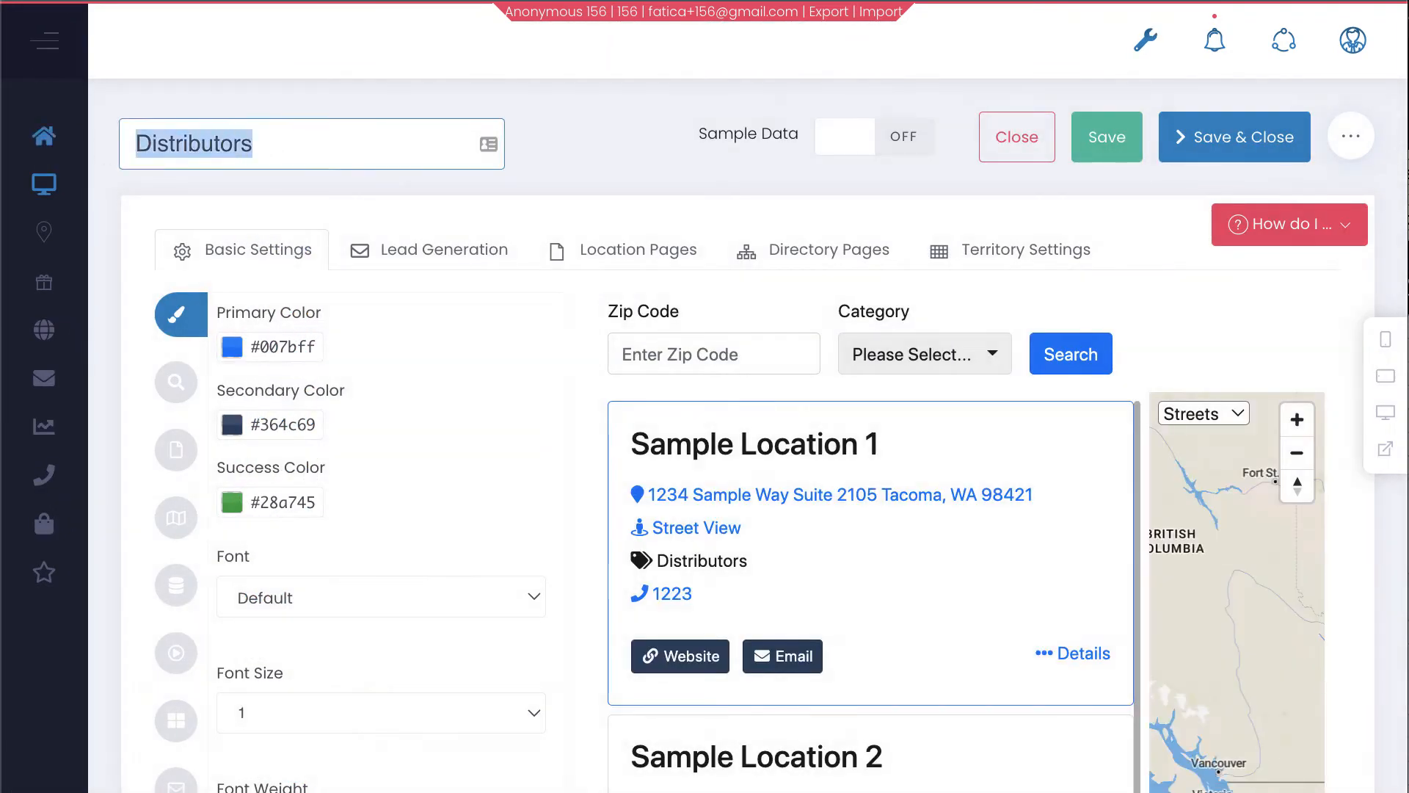
text(Y)
key(BackSpace)
text(Purple)
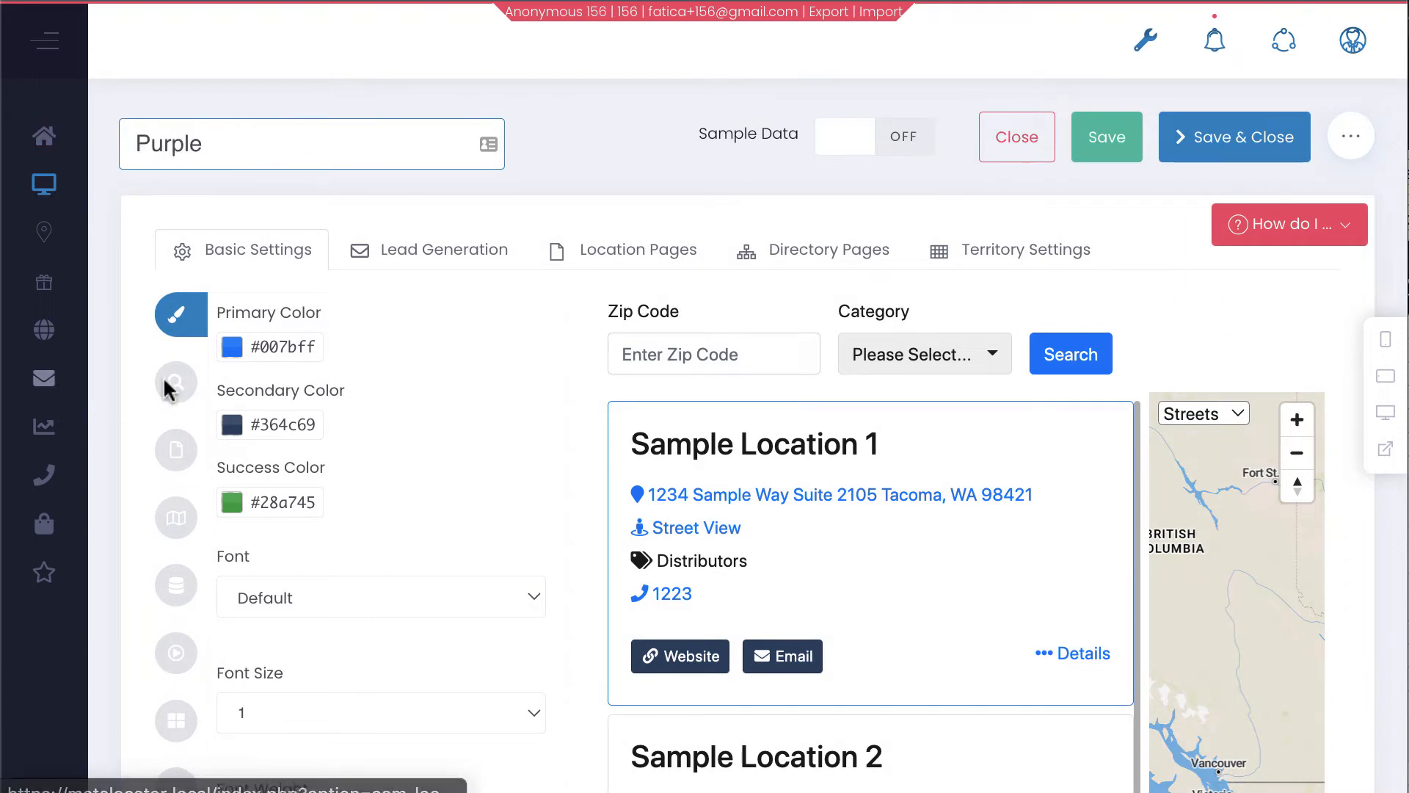
- Remove Distributors from the Purple interface's Show Only Categories setting
click(180, 449)
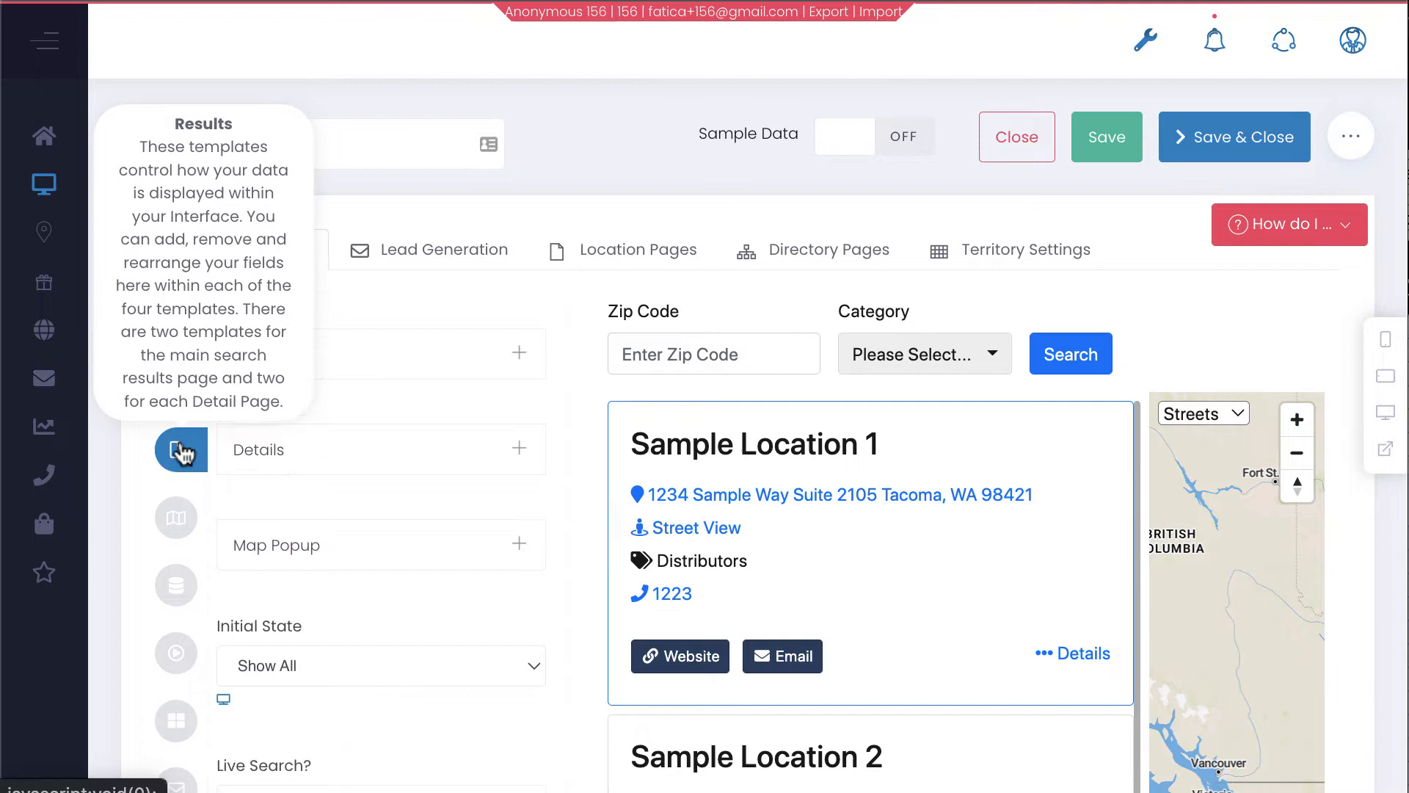
click(178, 518)
click(179, 580)
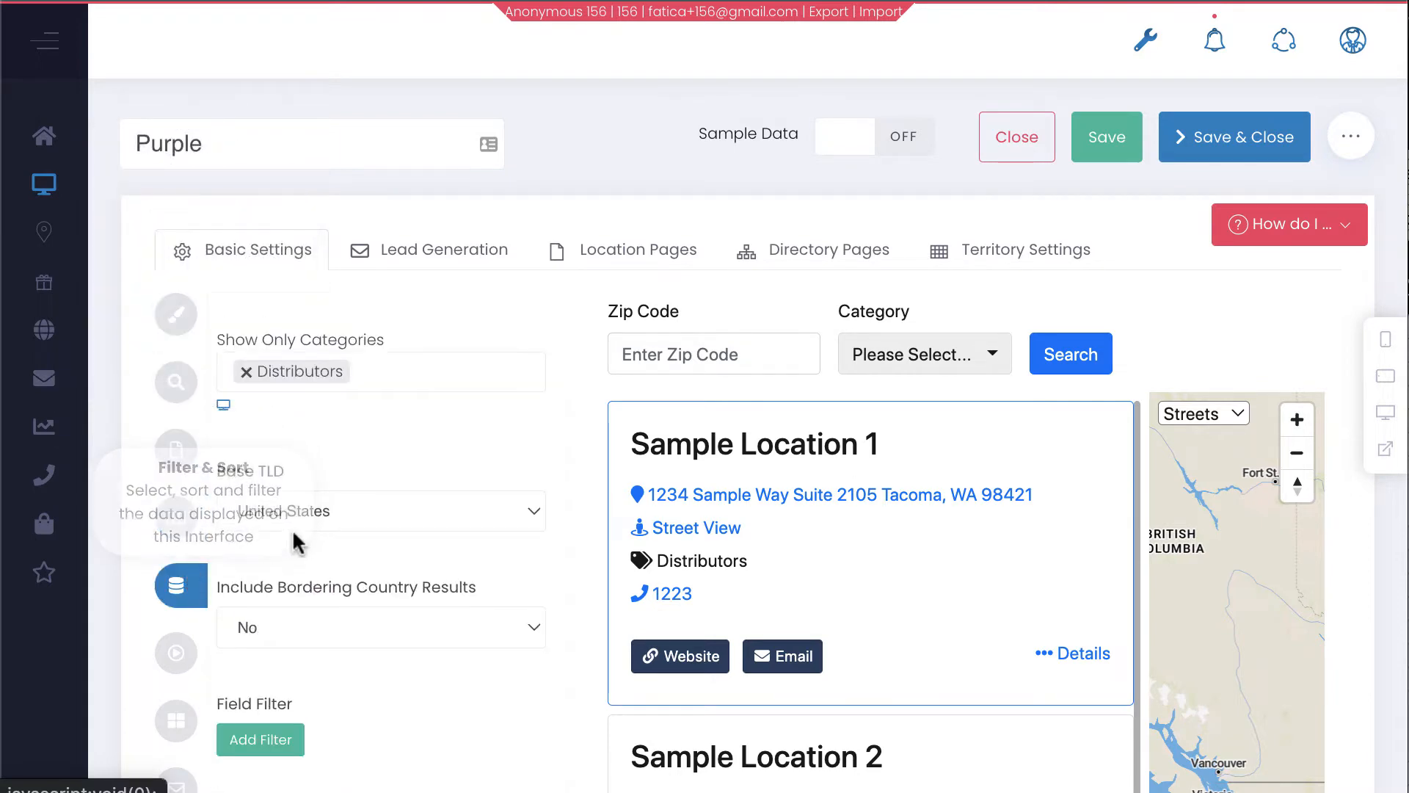
click(245, 372)
click(380, 318)
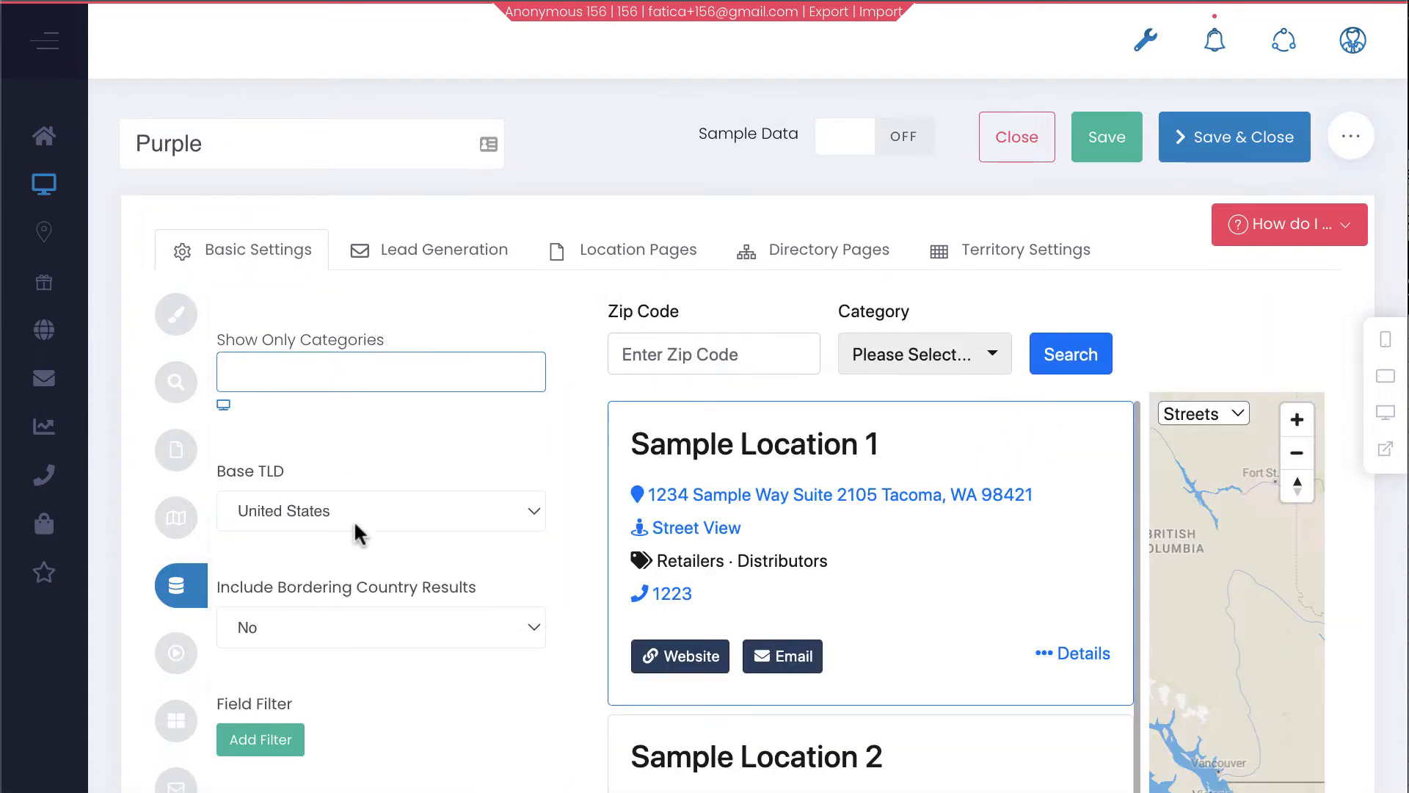
- Add a field filter that limits the Purple interface to locations whose locations.FavoriteColor equals Purple
scroll(354, 521, down, 4)
click(282, 443)
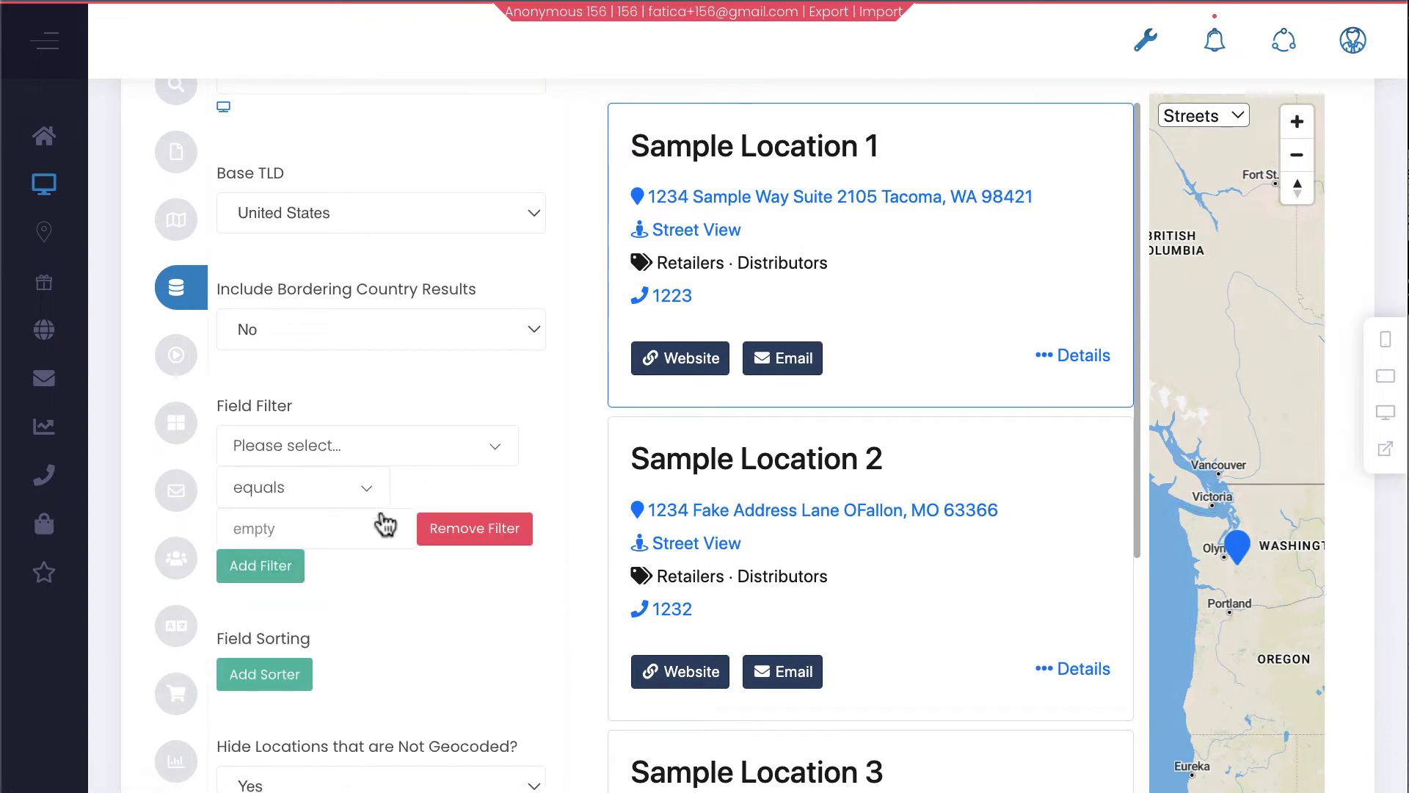
click(355, 445)
text(fav)
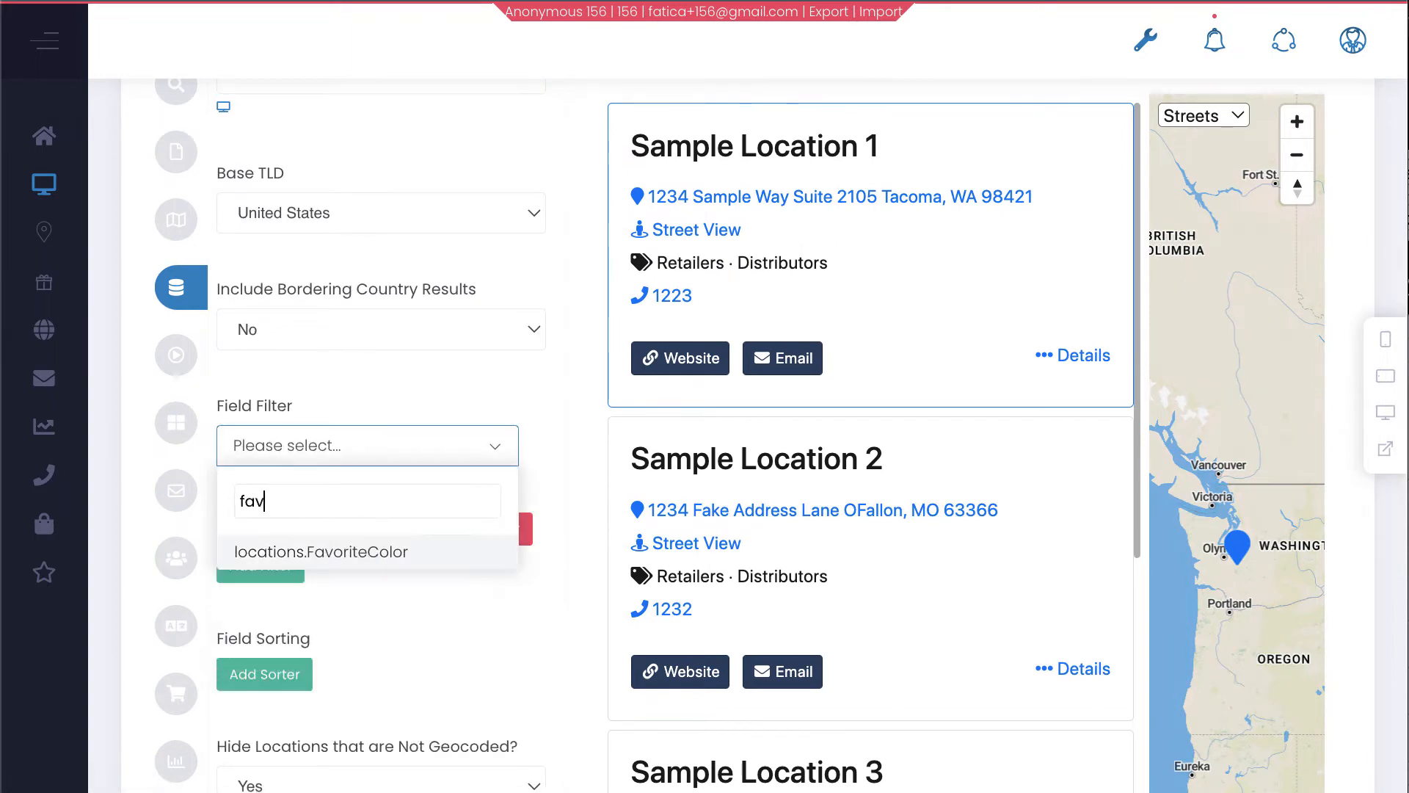
click(345, 553)
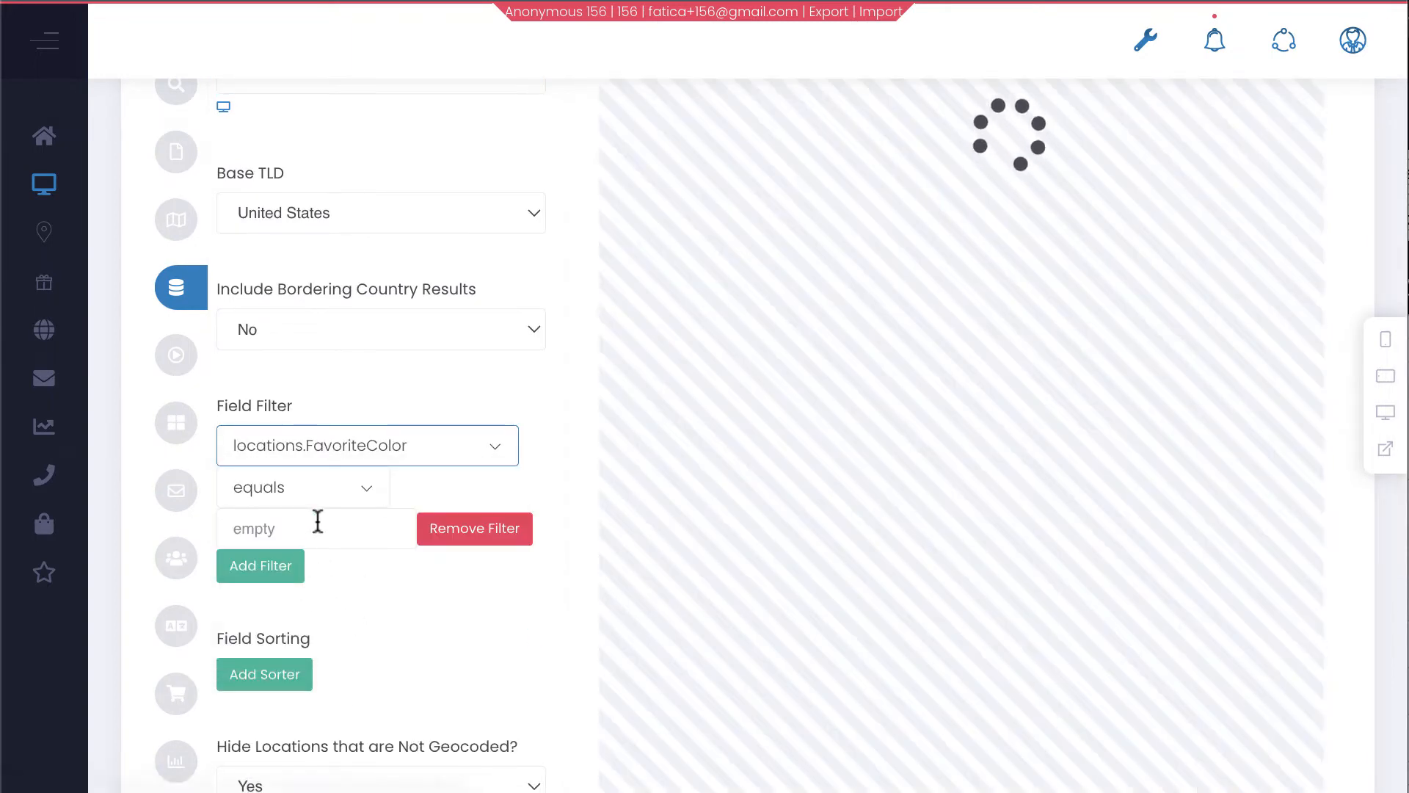
click(318, 520)
text(Purple)
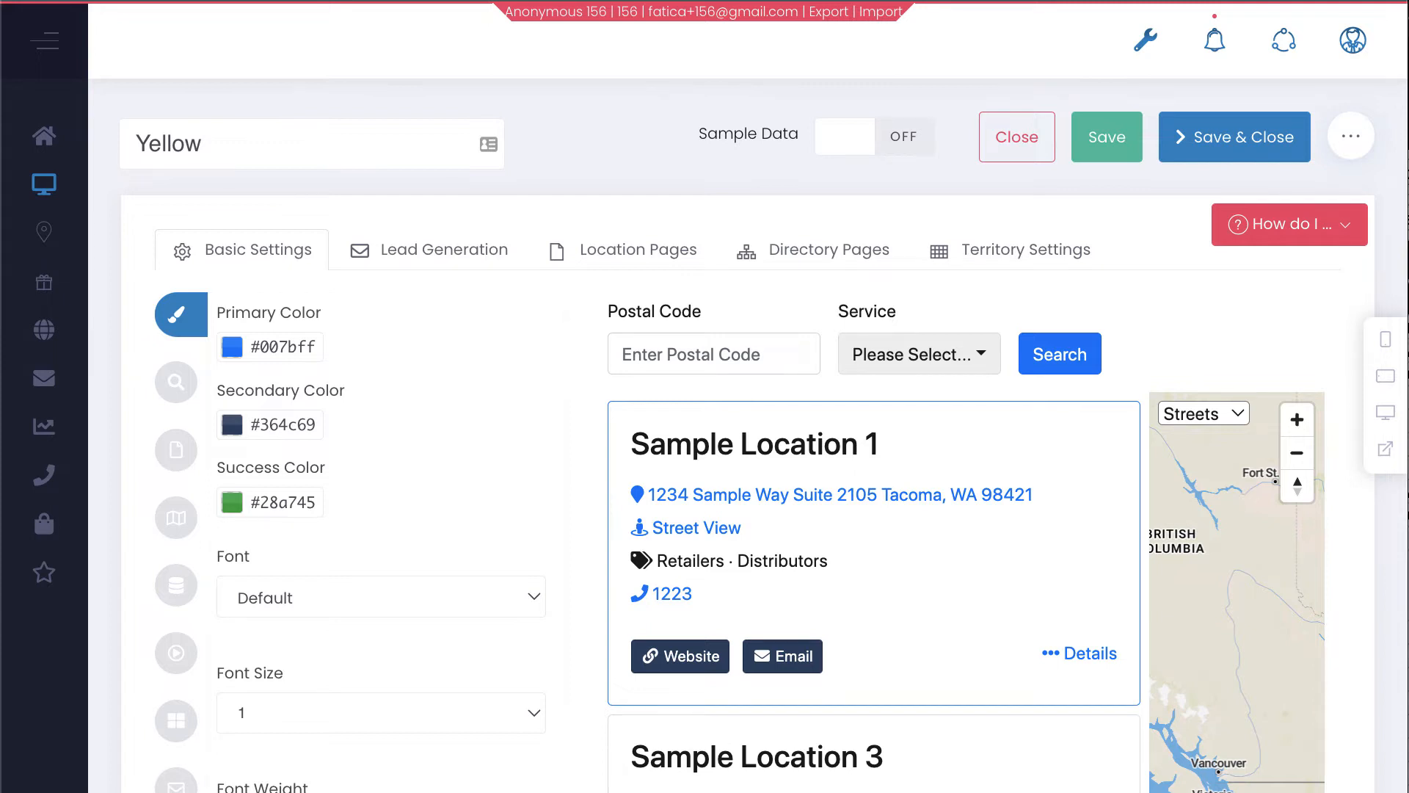
- Remove the locations.FavoriteColor filter from the Yellow interface and save the interface
double_click(261, 145)
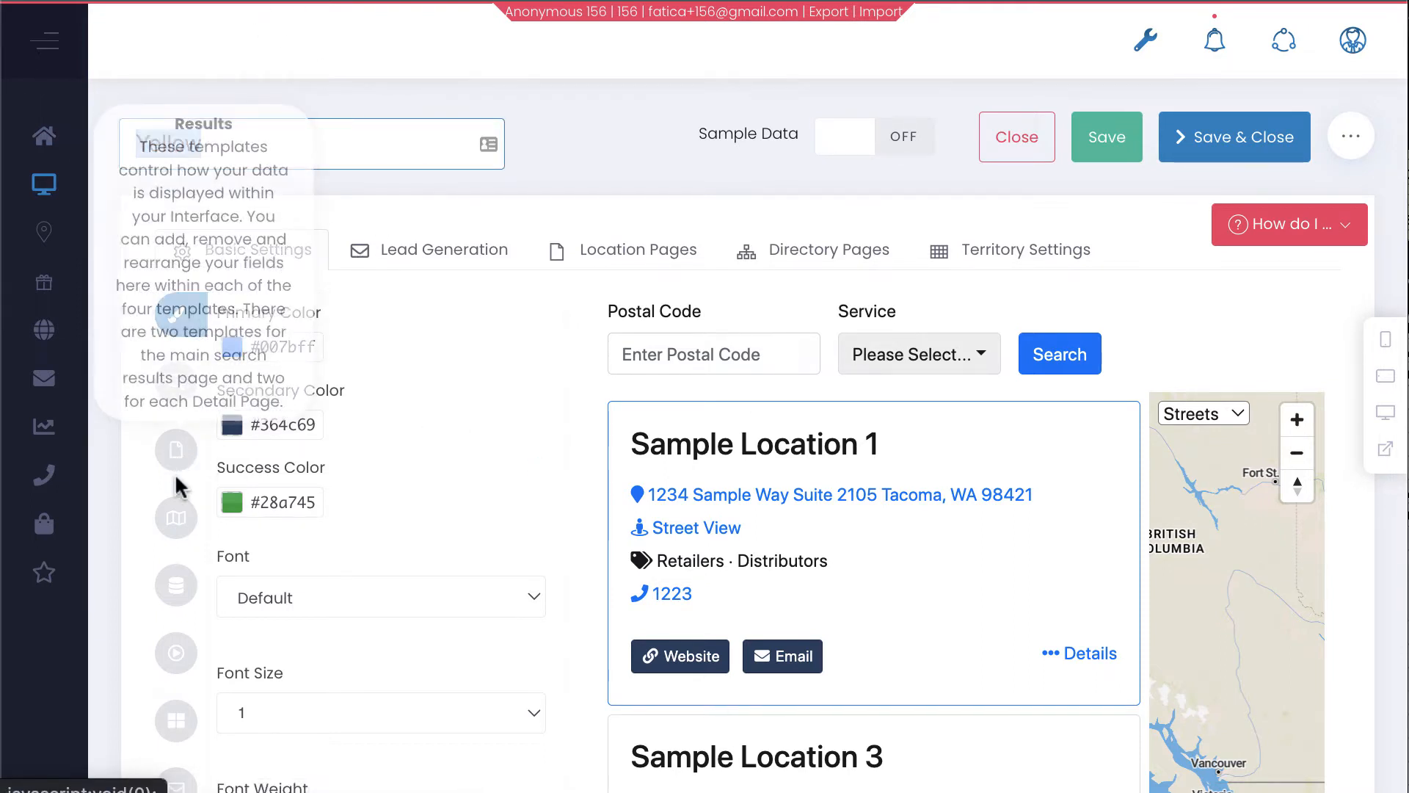
click(175, 585)
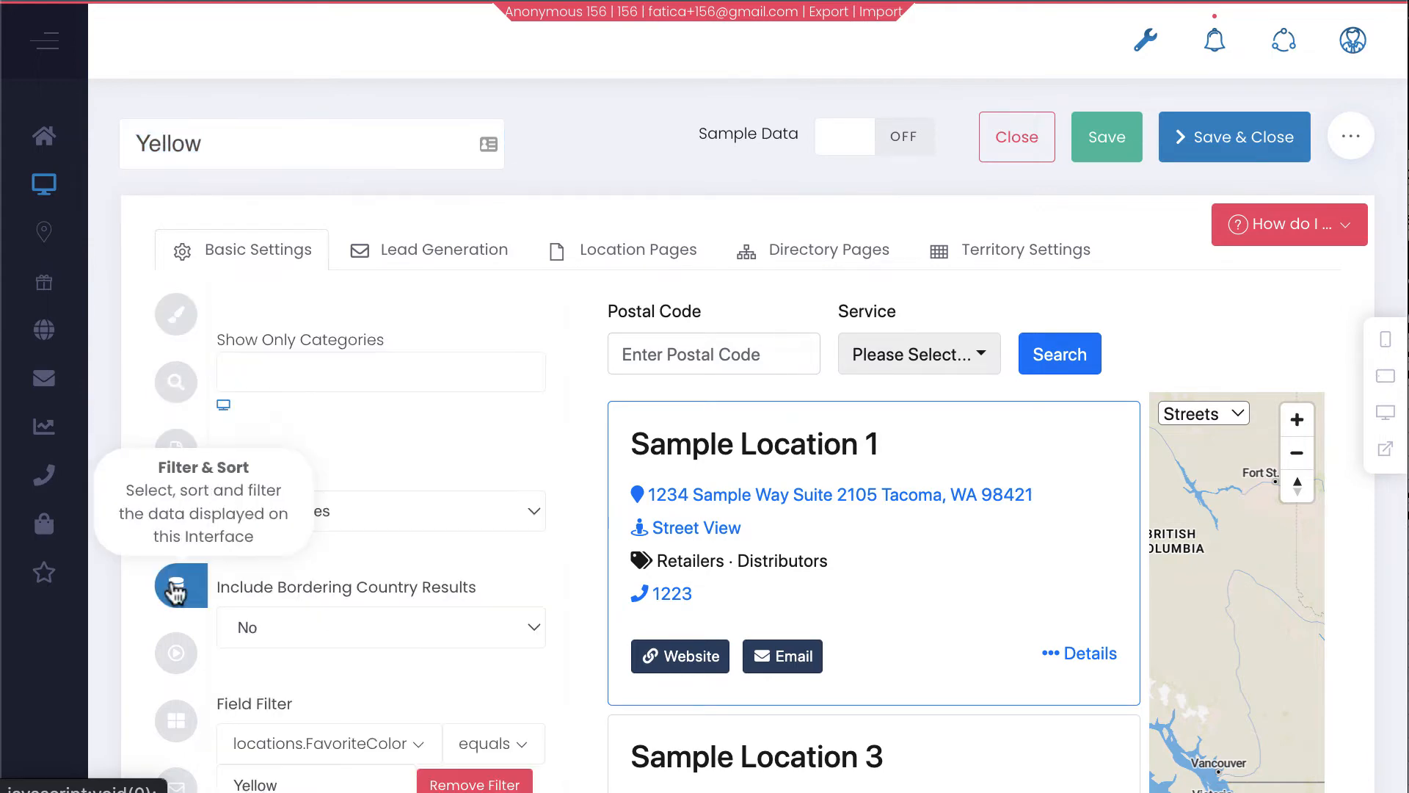
scroll(308, 519, down, 4)
click(440, 501)
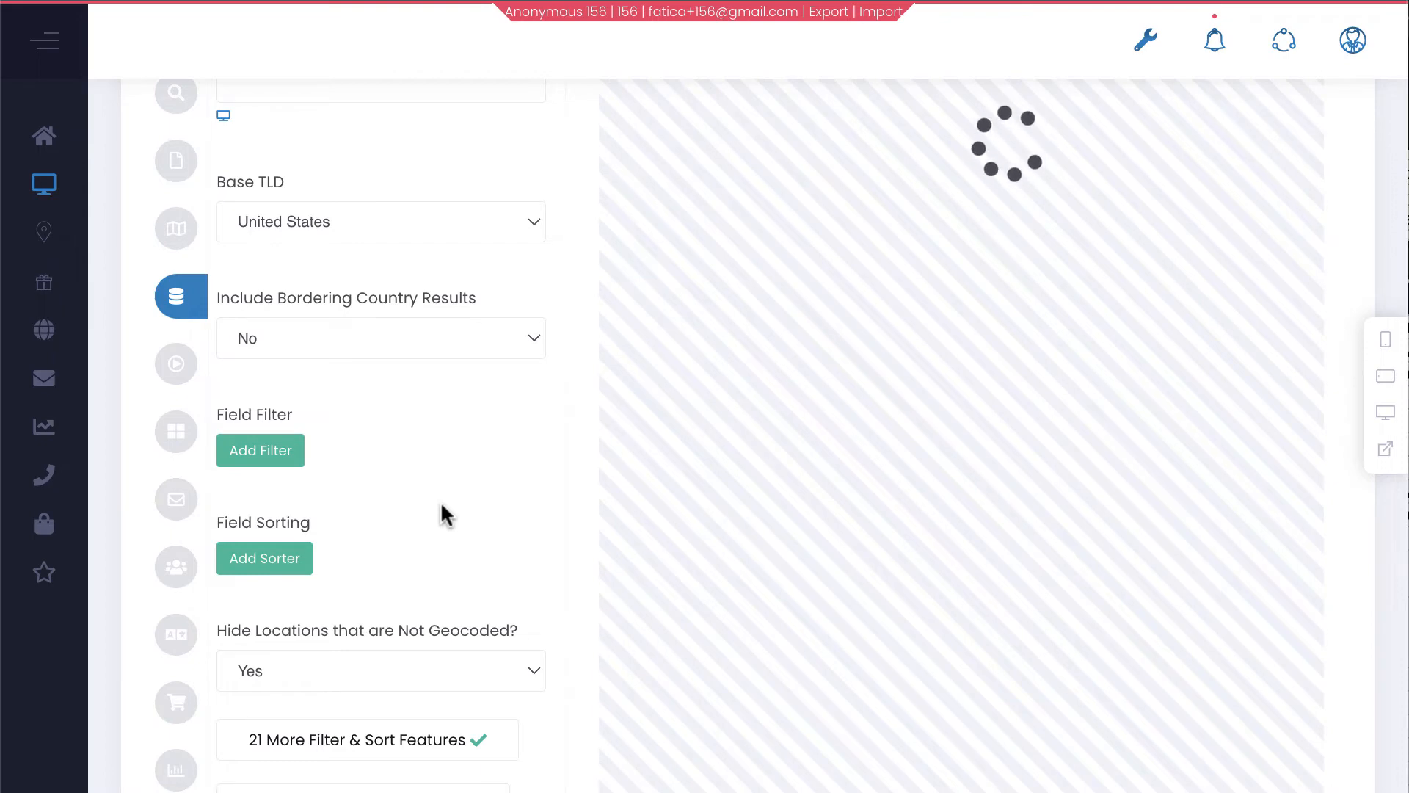
scroll(440, 501, up, 3)
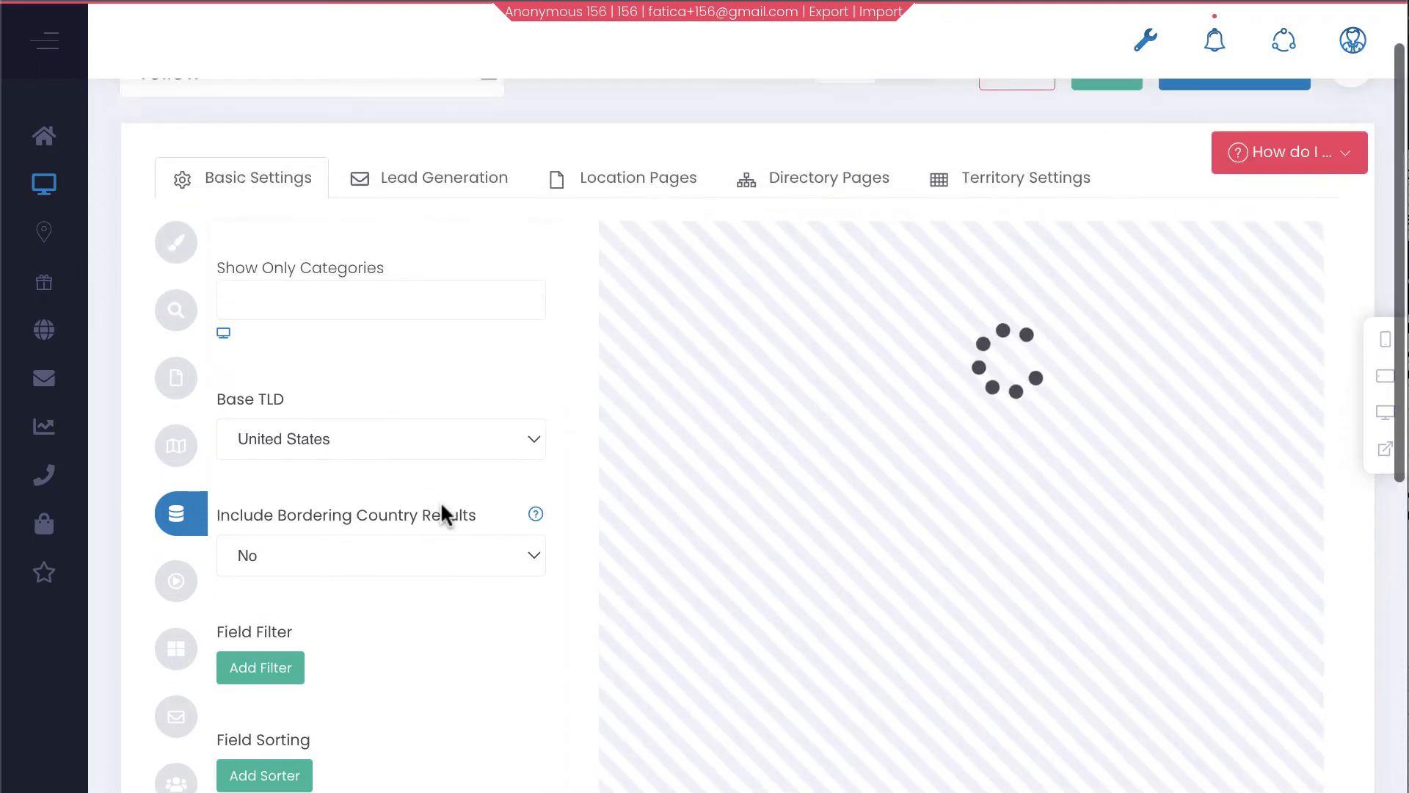
scroll(441, 501, up, 1)
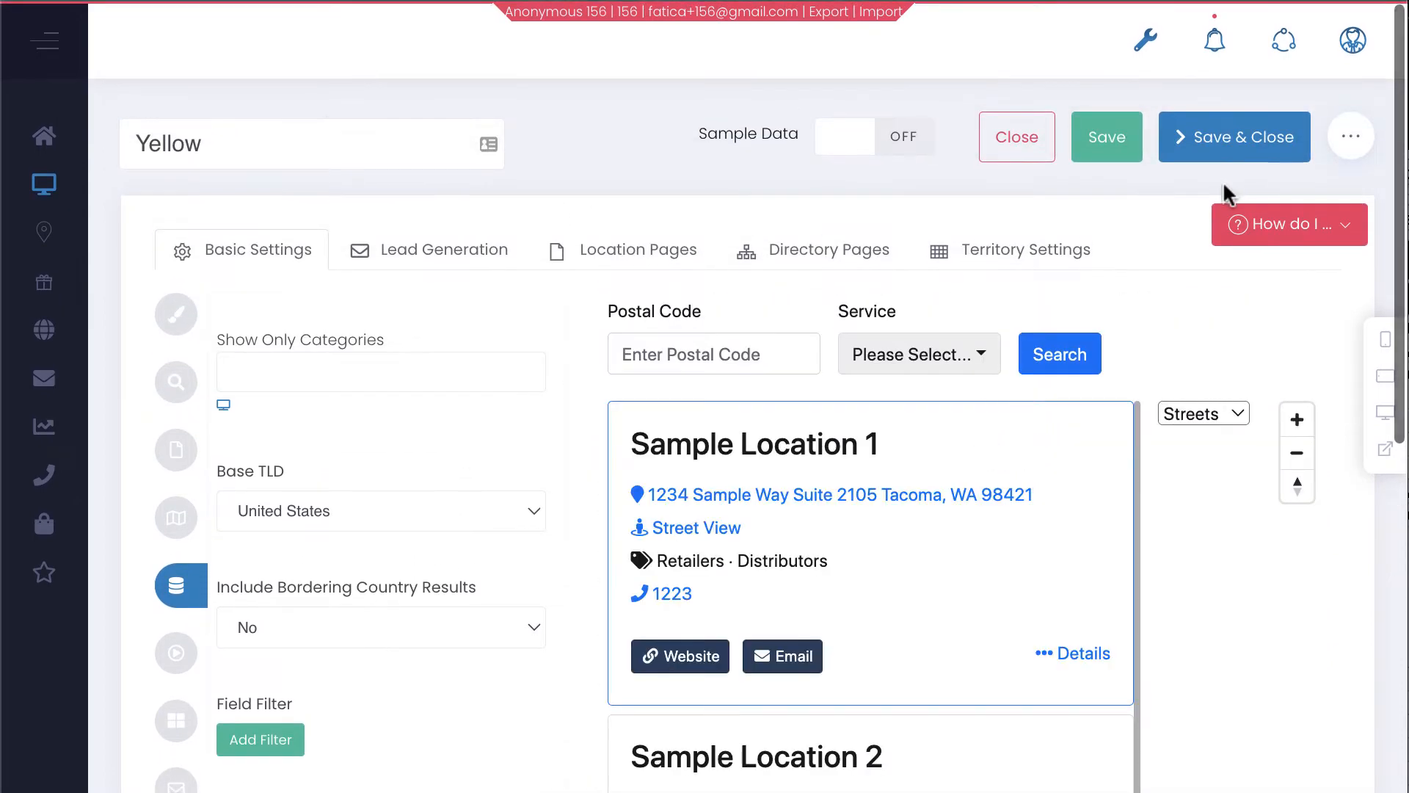
click(1110, 146)
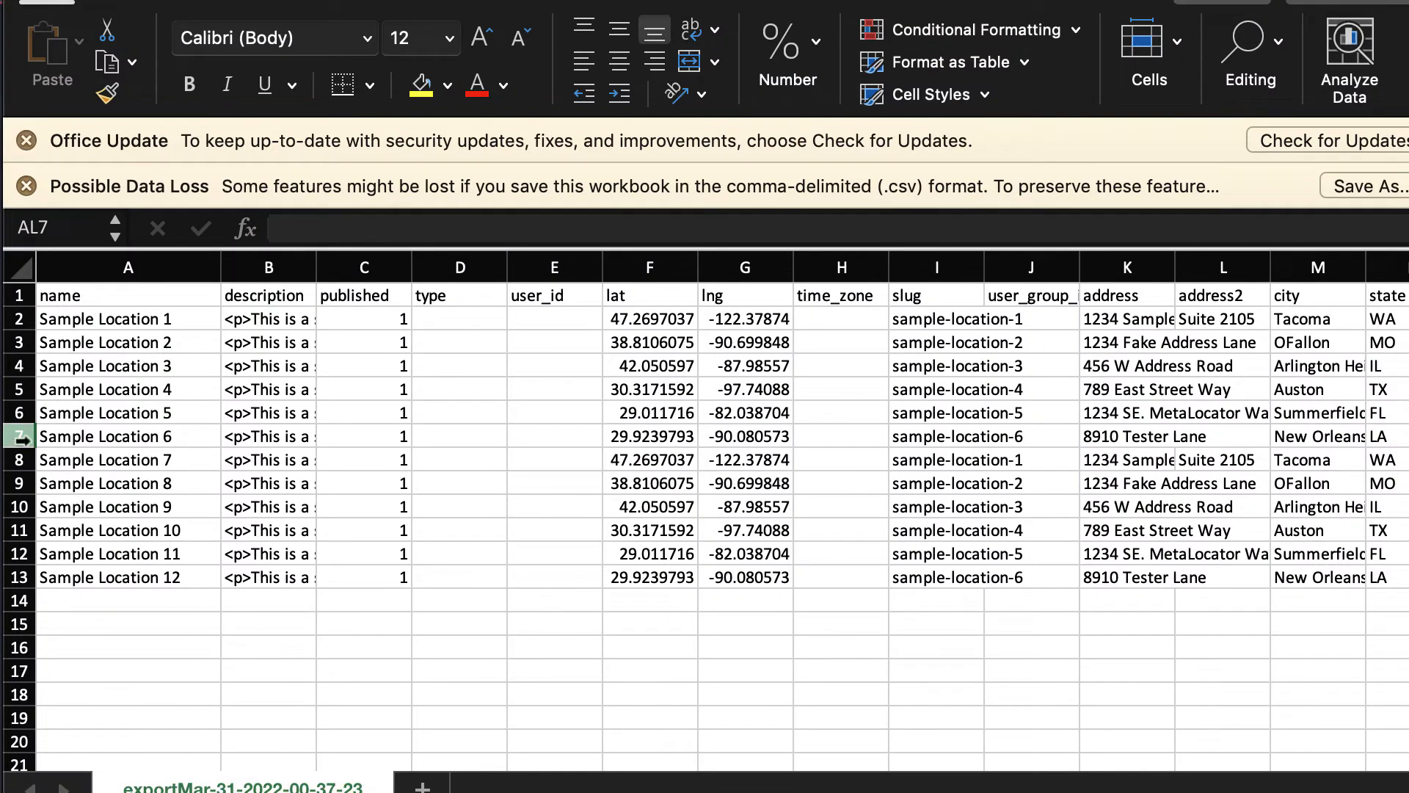
- Switch to Excel and examine the exported location rows and columns, comparing Sample Locations 1 to 6 with the rows from Sample Location 7 on
scroll(107, 505, right, 5)
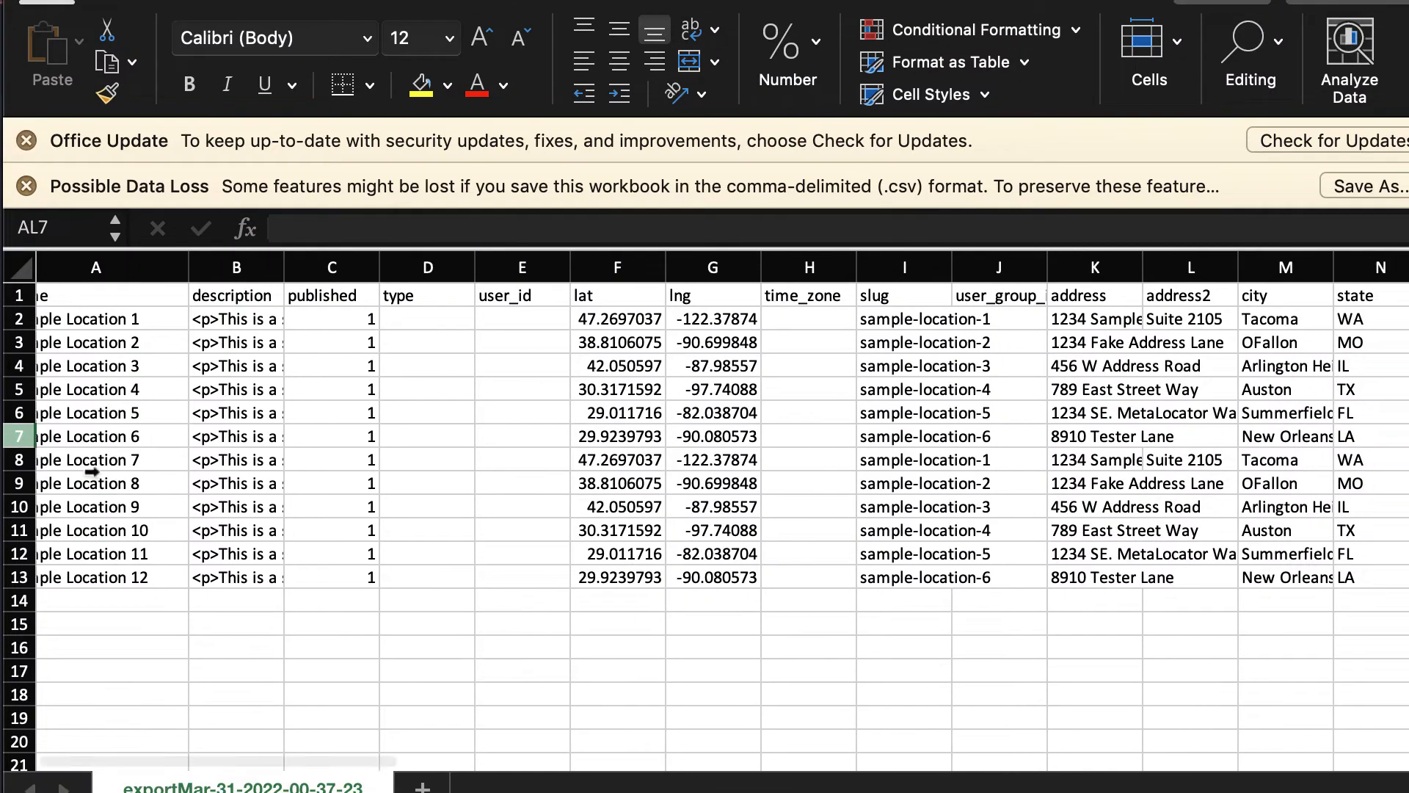
scroll(91, 472, right, 15)
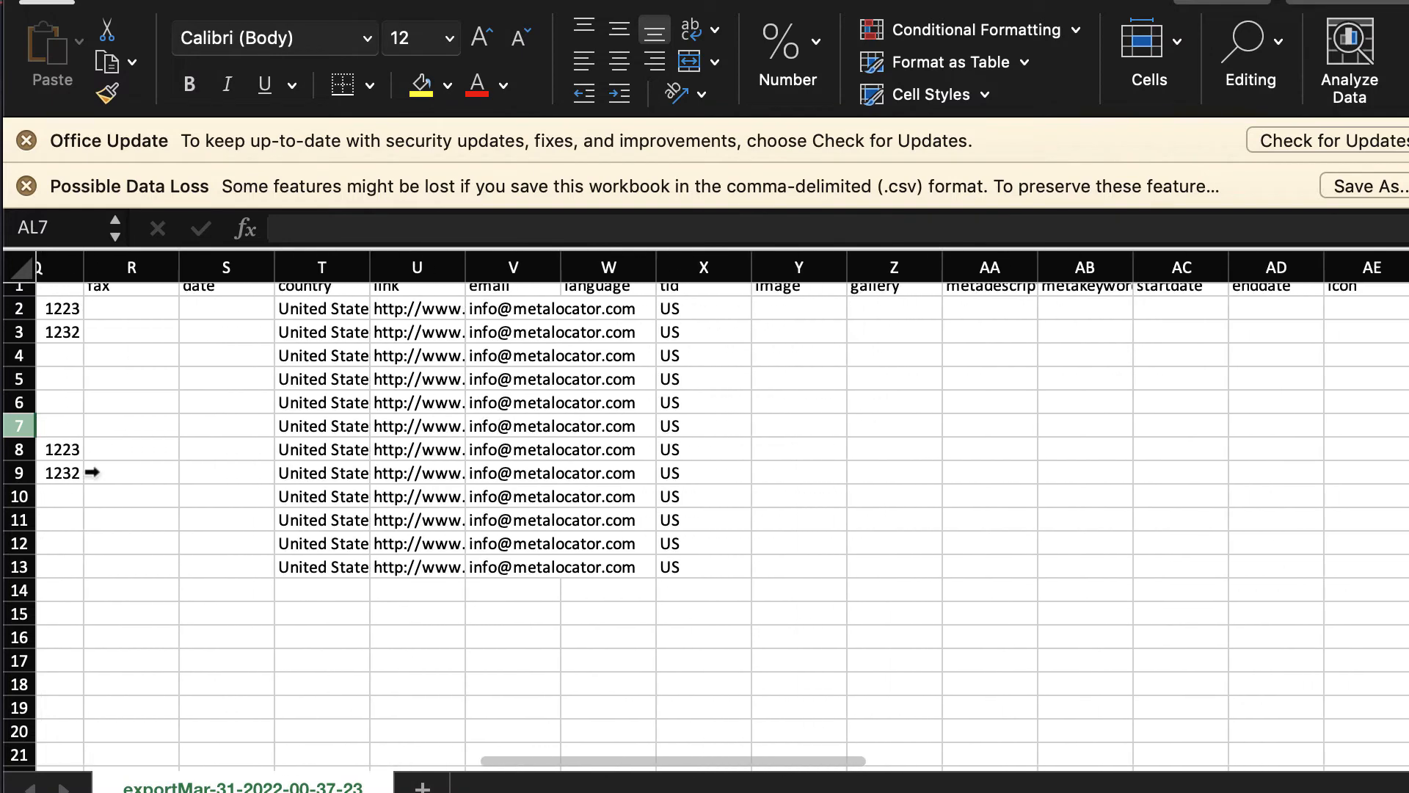
scroll(151, 405, left, 15)
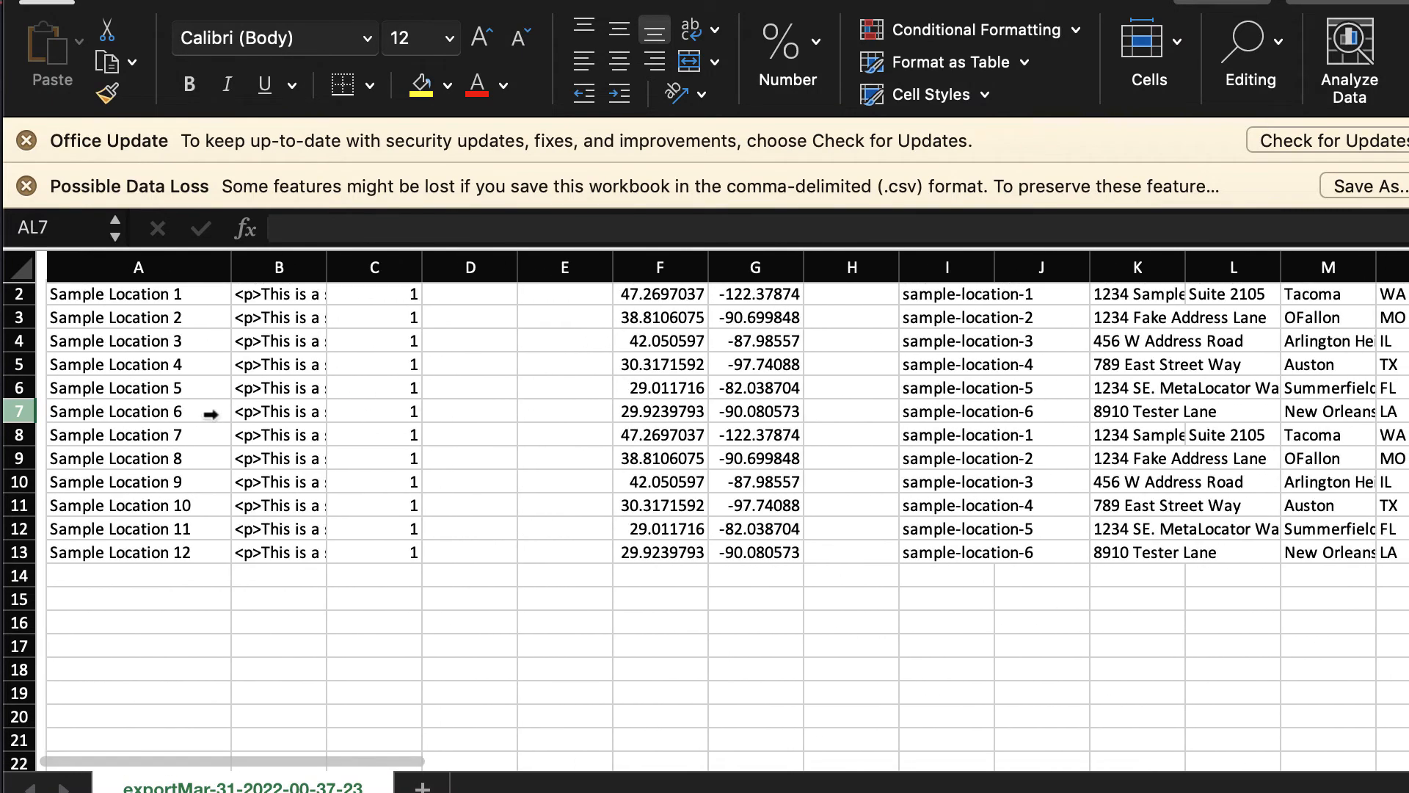
drag(16, 412, 16, 294)
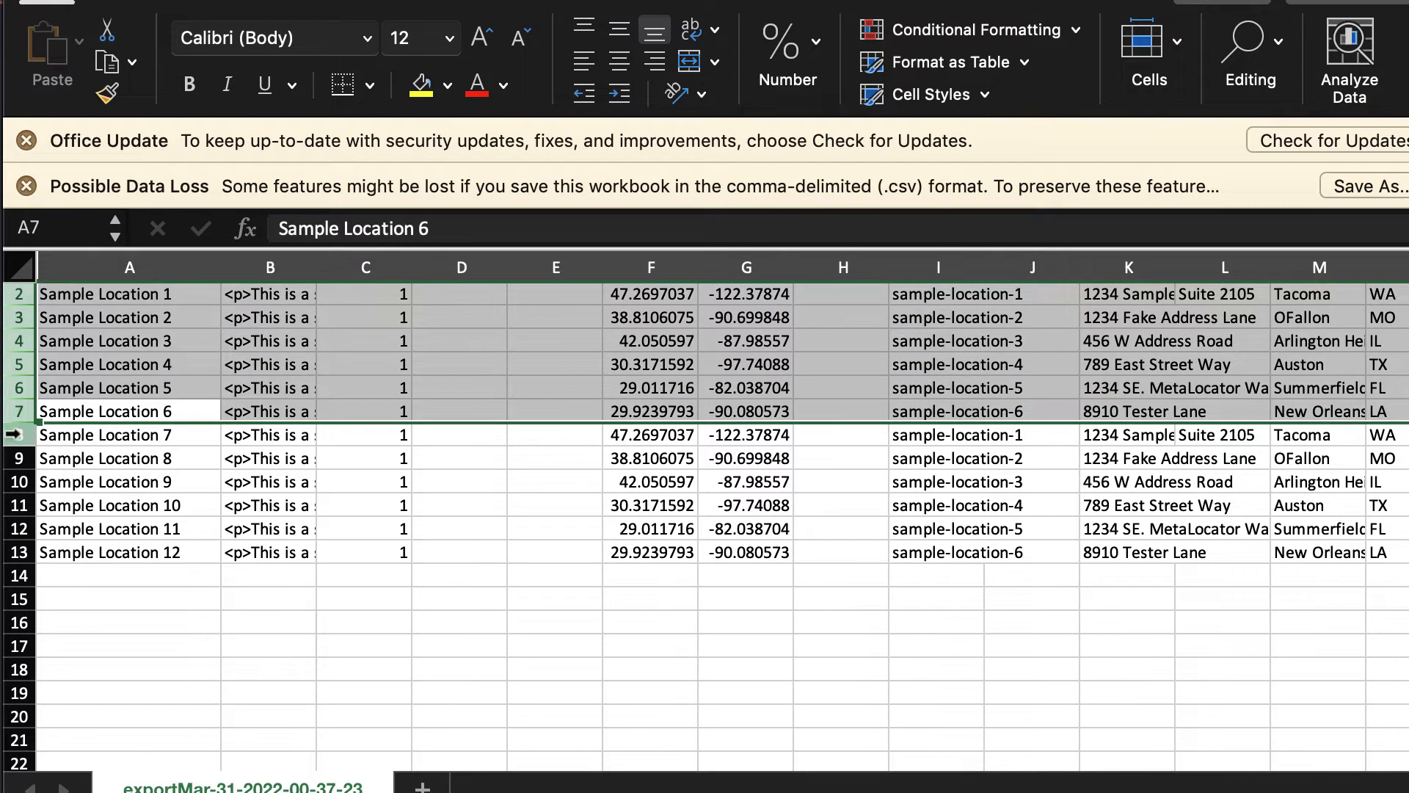
drag(16, 435, 16, 532)
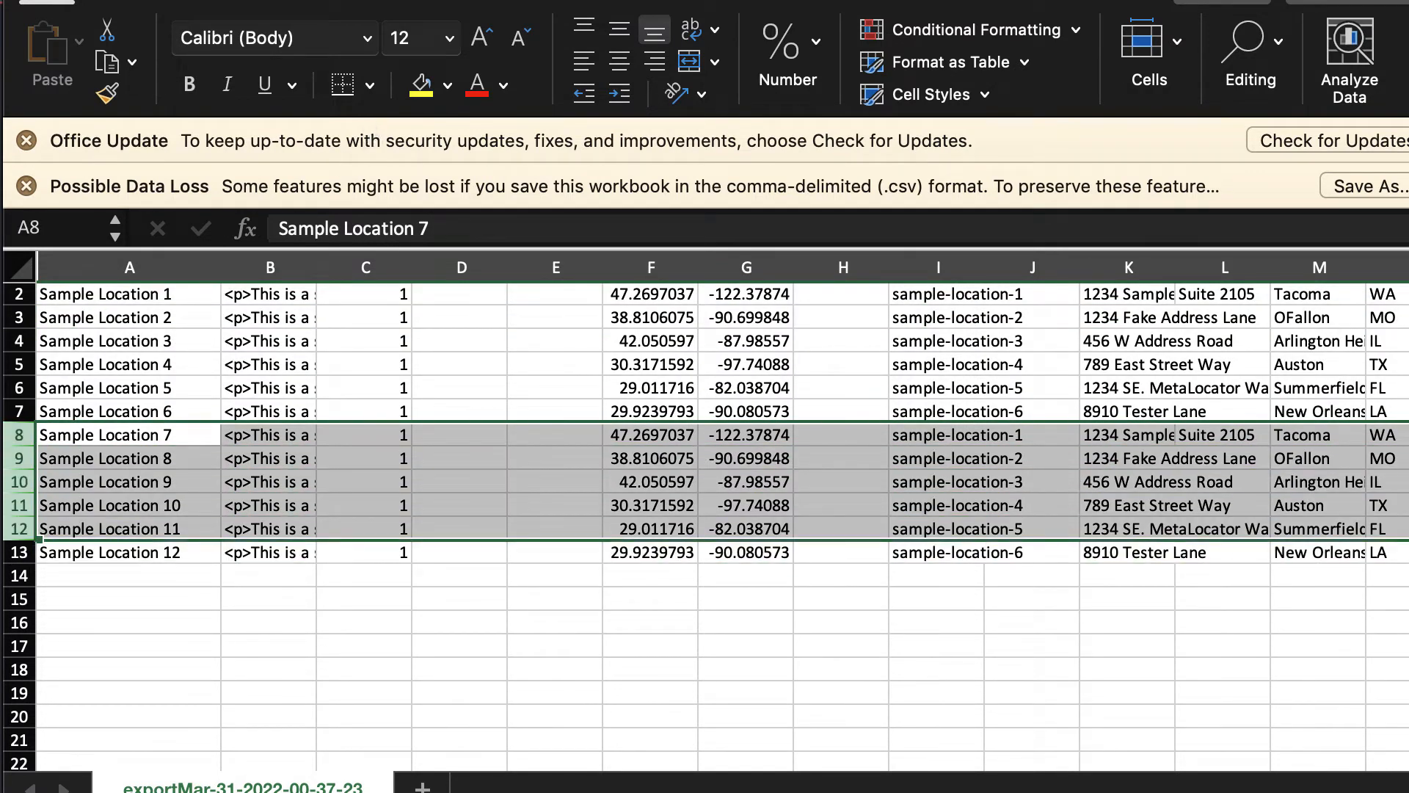
scroll(287, 514, up, 1)
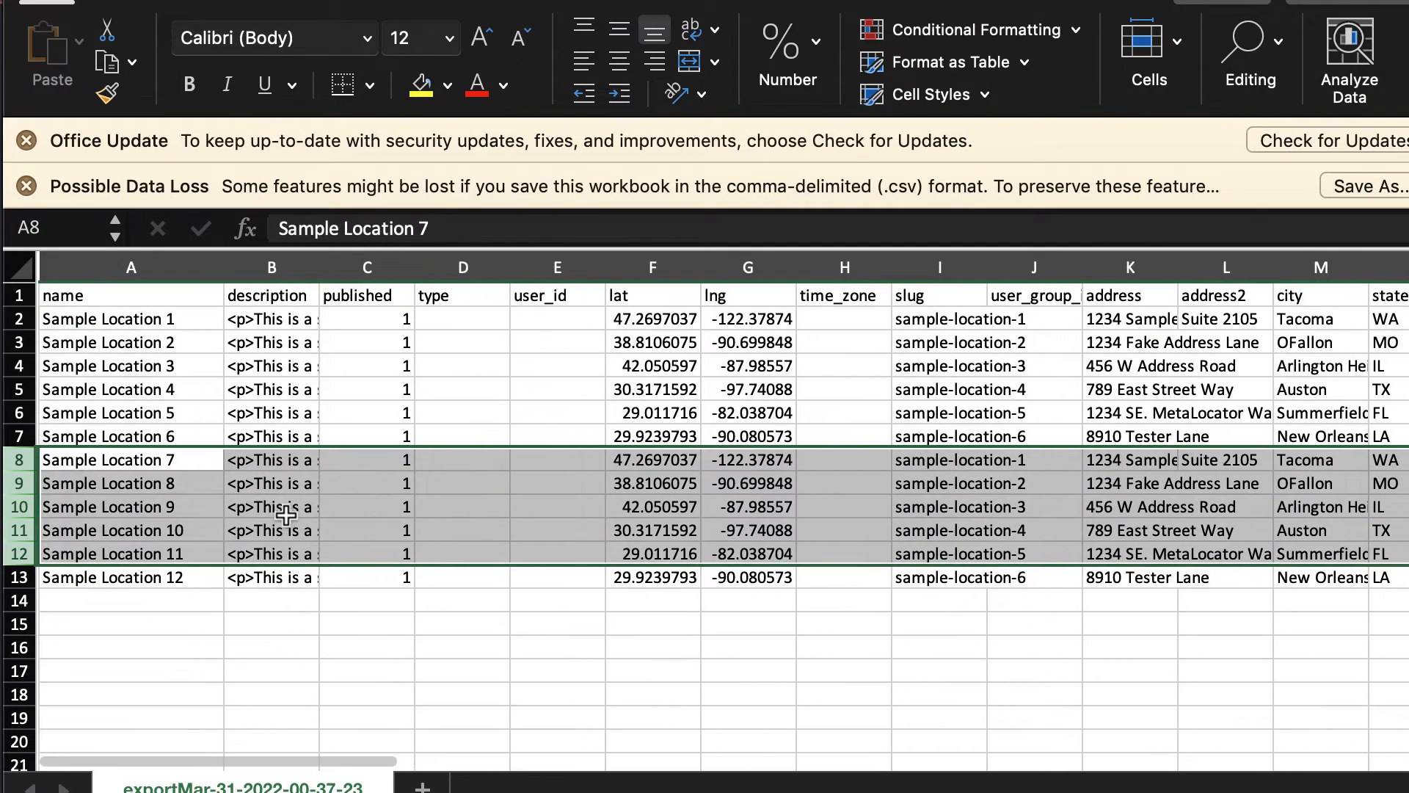
click(1026, 1)
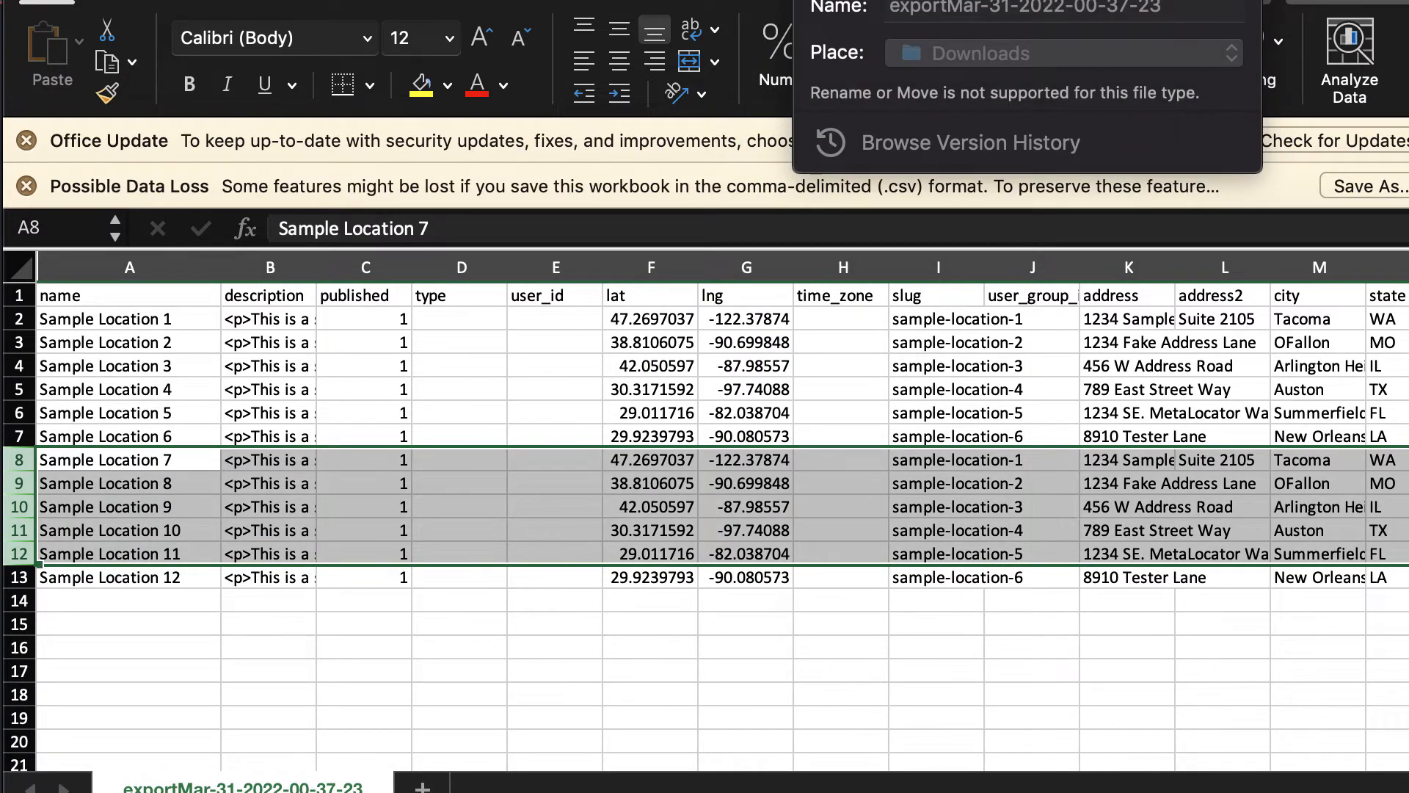
click(805, 497)
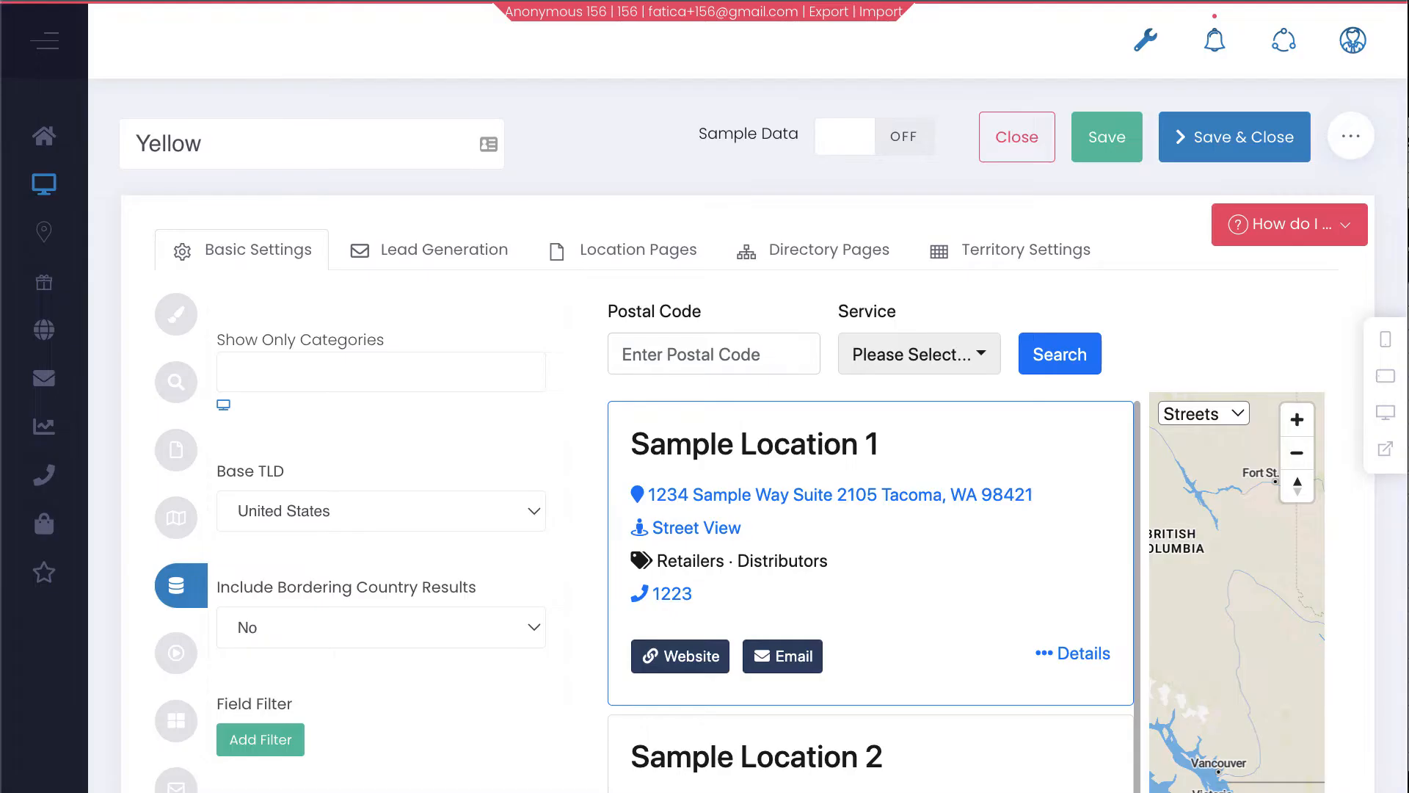
- Switch to MetaLocator and open the locations' Fields list in a new browser tab
mouse_move(44, 231)
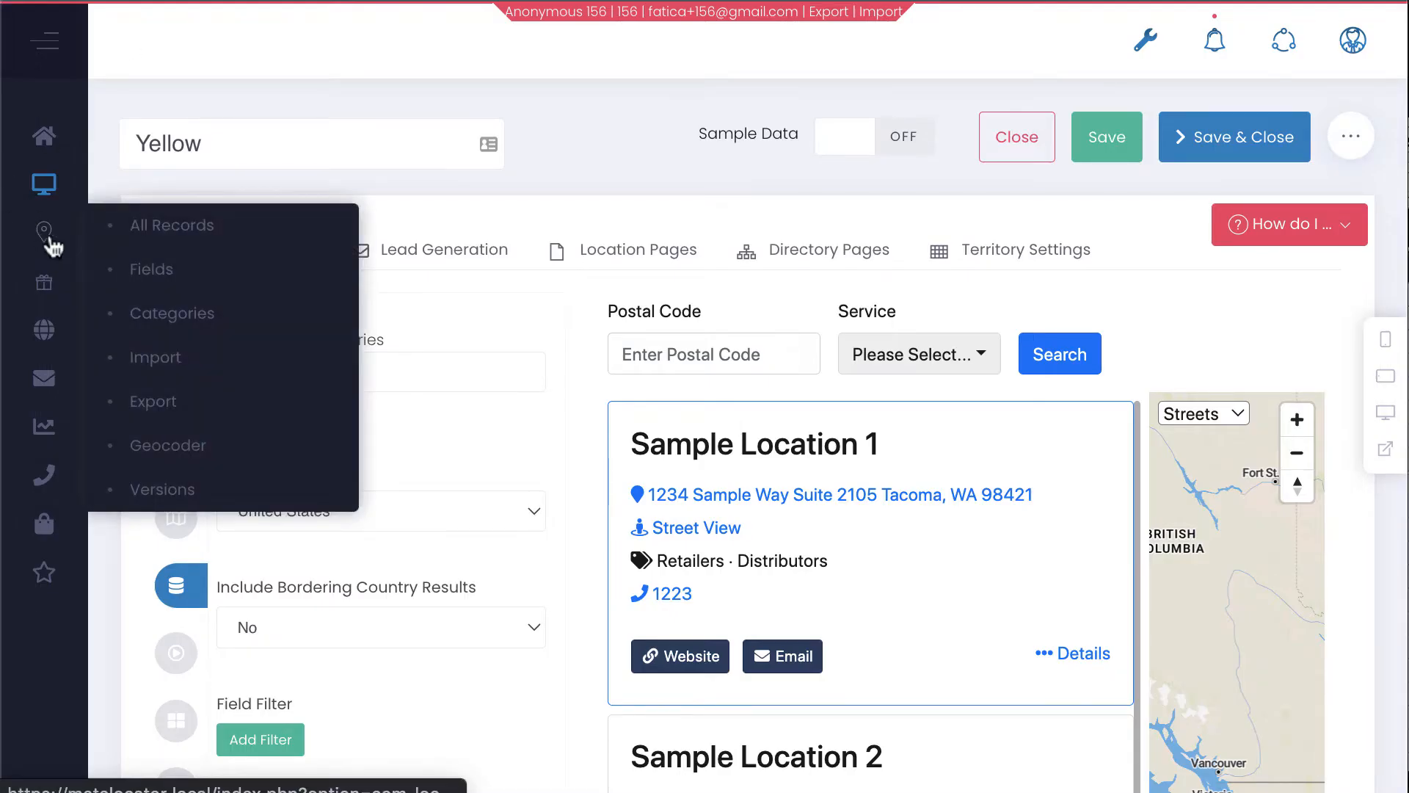
right_click(134, 275)
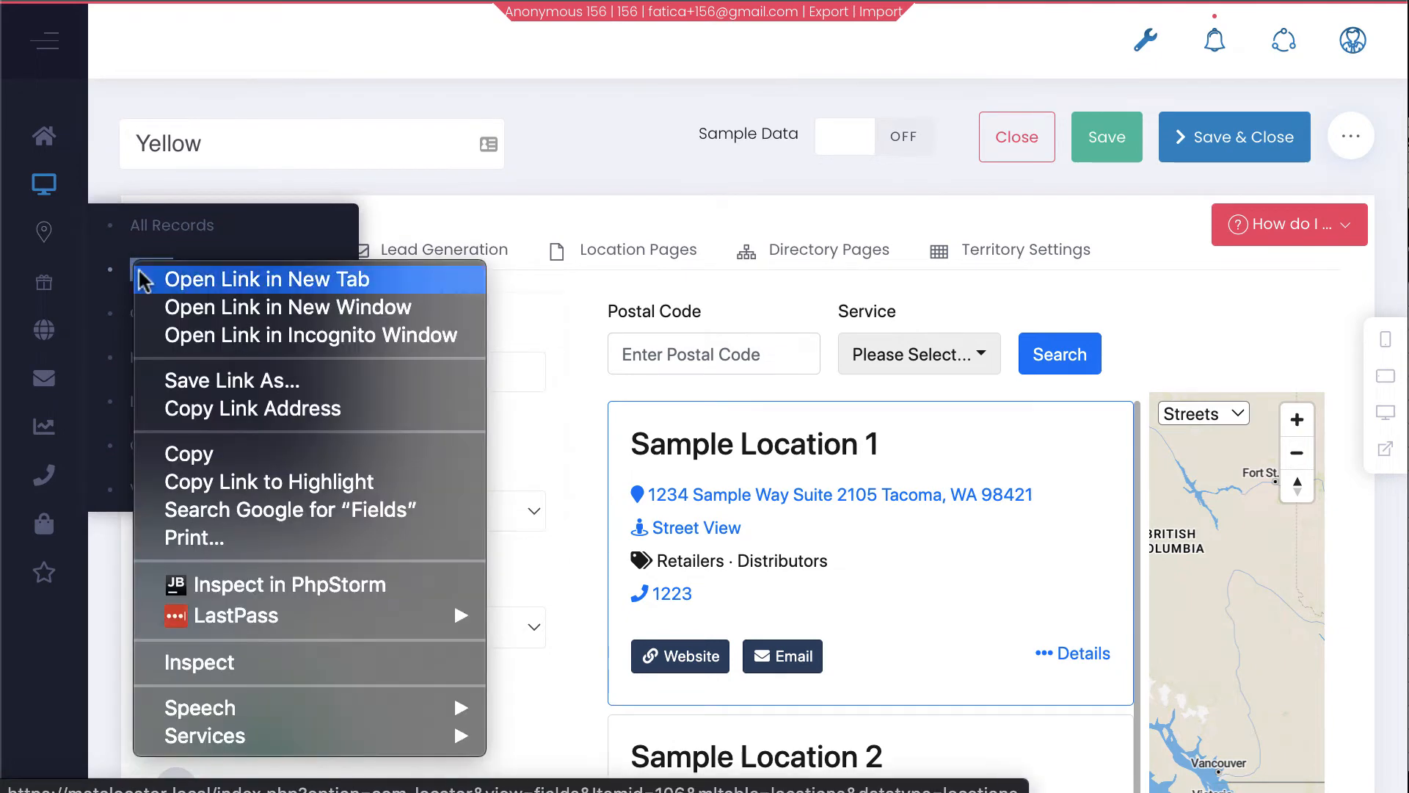
click(144, 287)
key(ctrl+Tab)
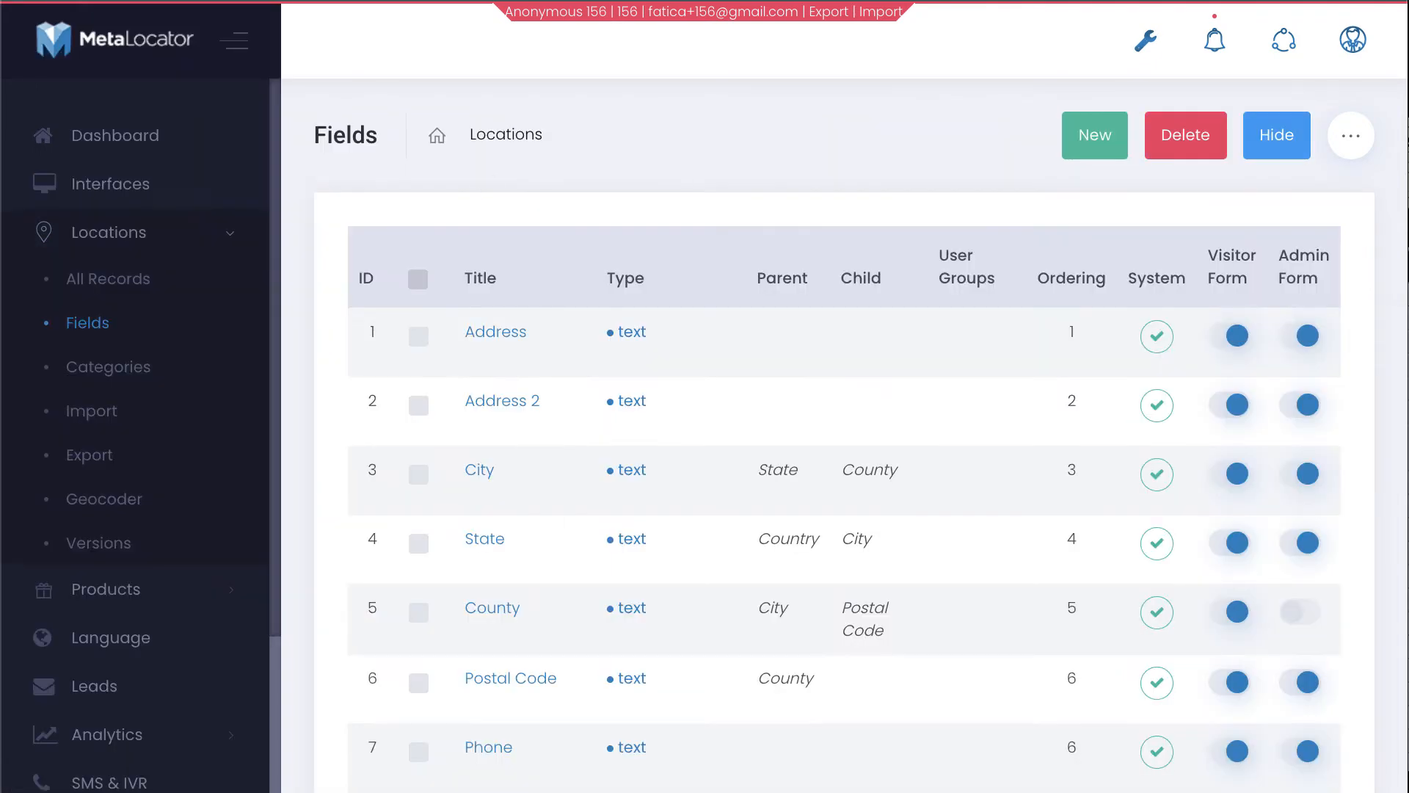
- Create a Text field named Brand in the locations table, save it and look through the field list
click(1068, 144)
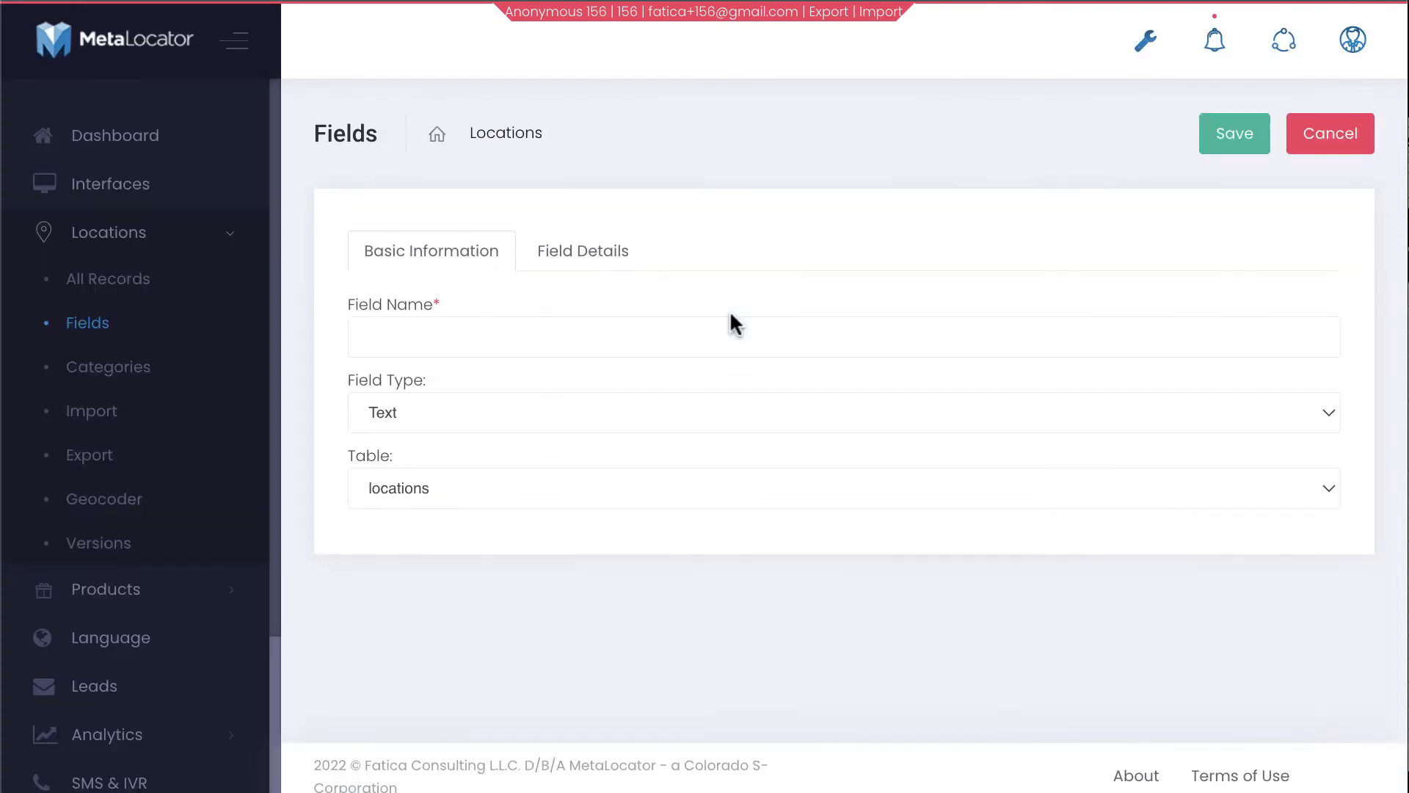
click(422, 337)
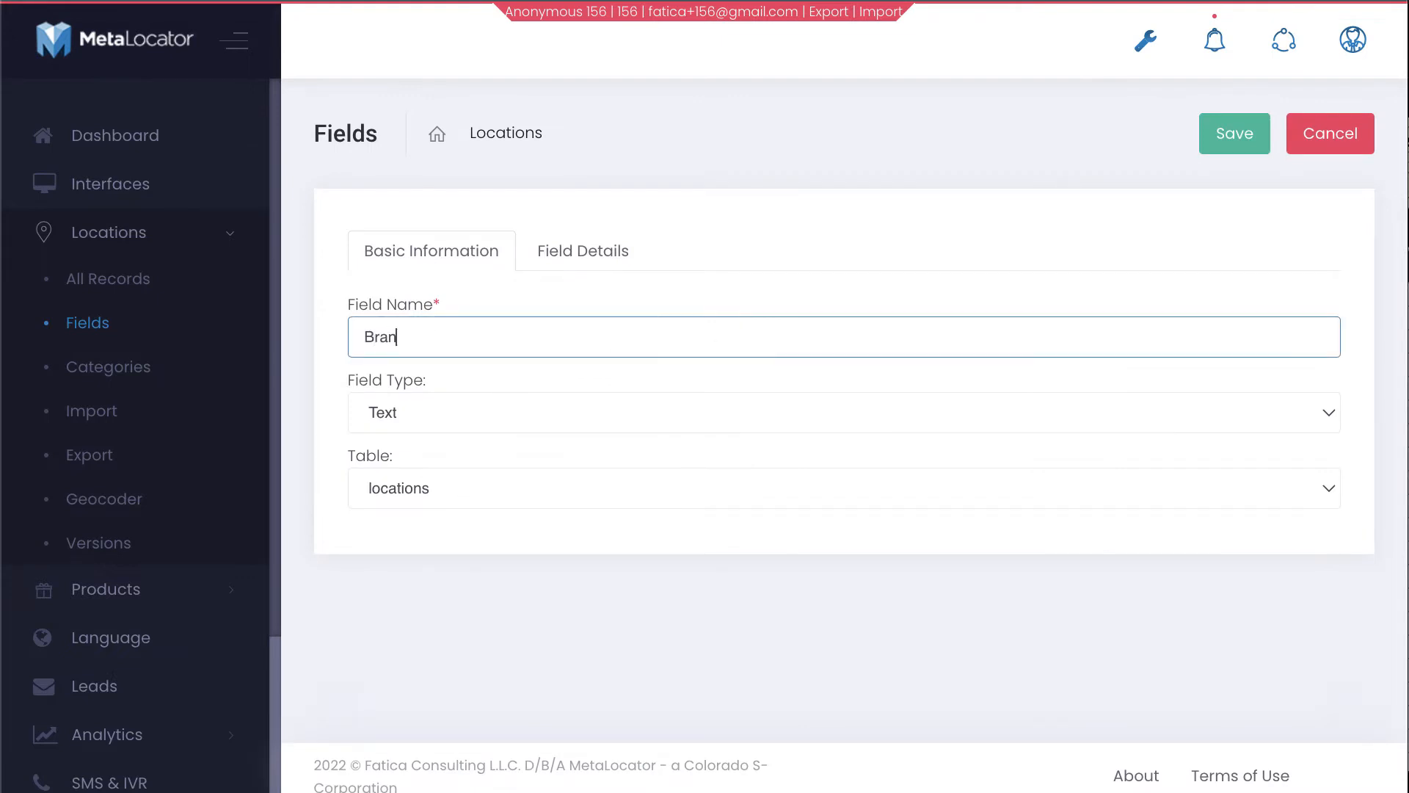
click(1231, 145)
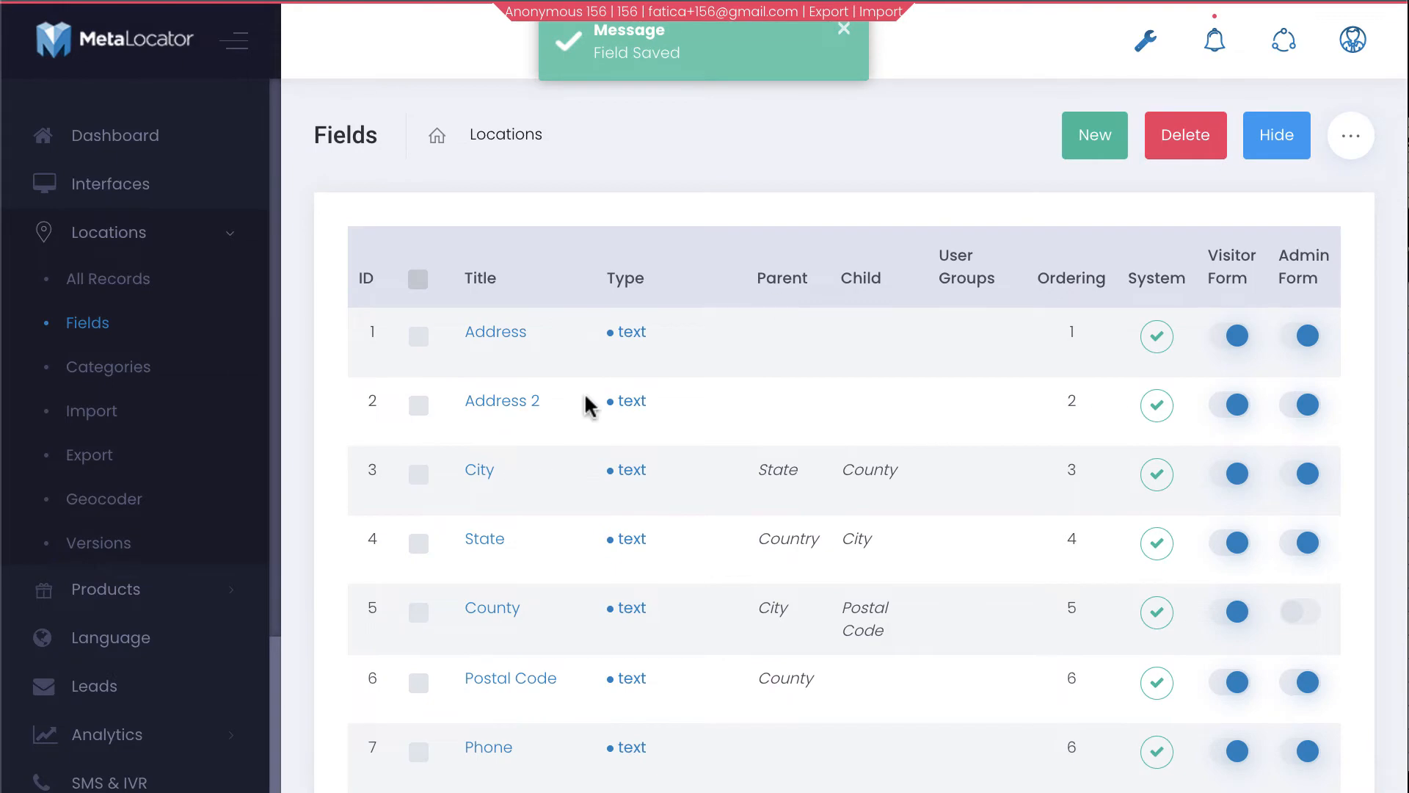
scroll(585, 399, down, 20)
scroll(585, 400, up, 20)
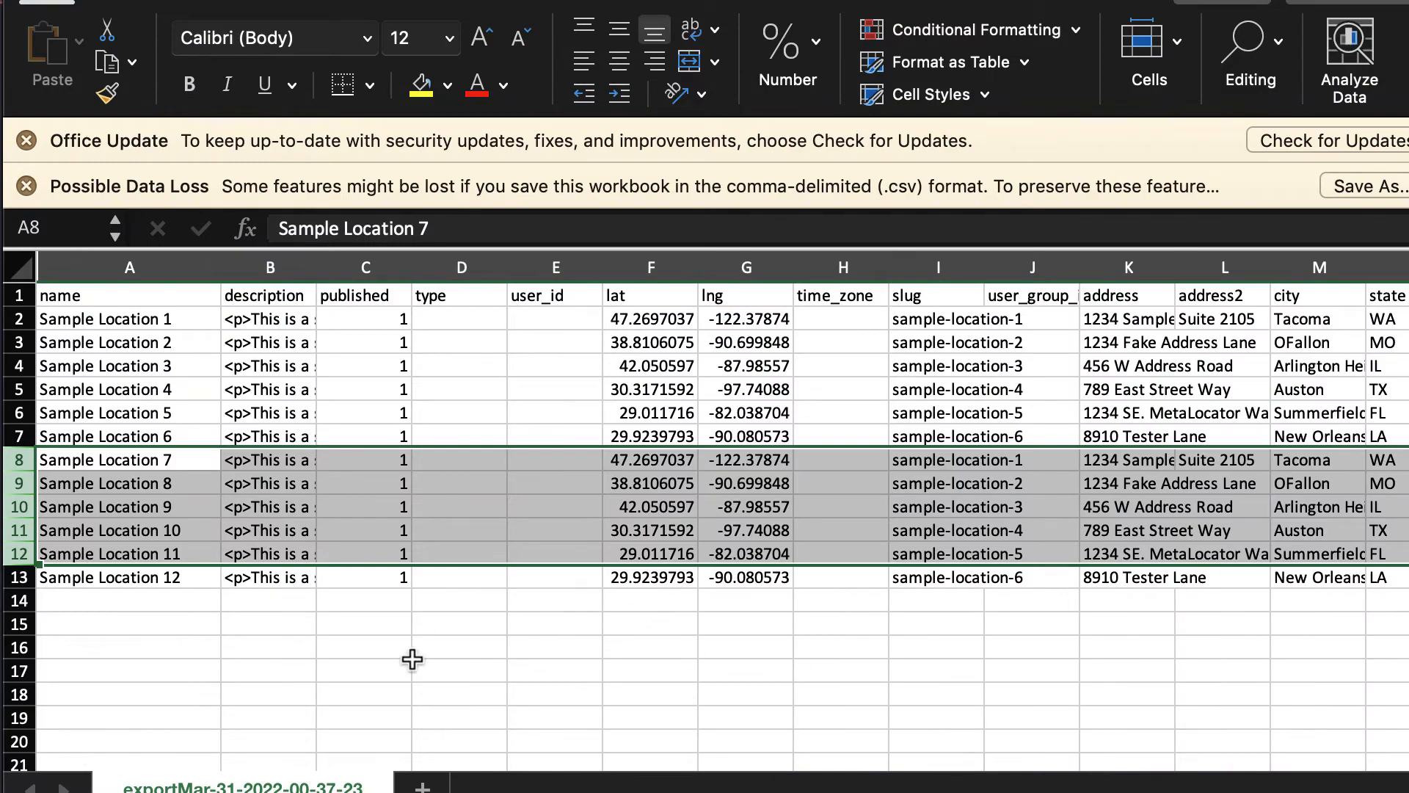
- Switch to the exported spreadsheet in Excel and insert an empty column before the tag1 column
scroll(413, 659, right, 10)
scroll(413, 659, right, 15)
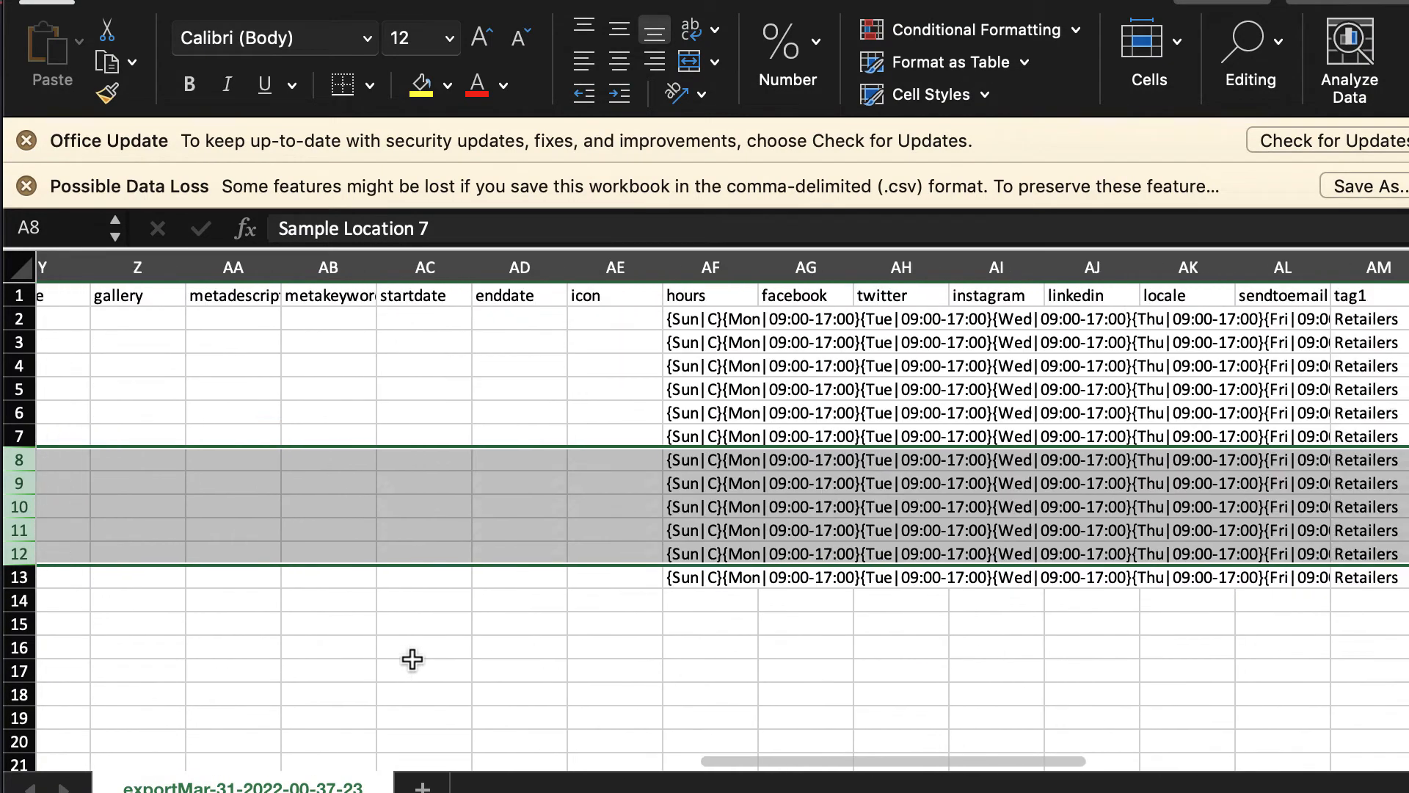
right_click(786, 269)
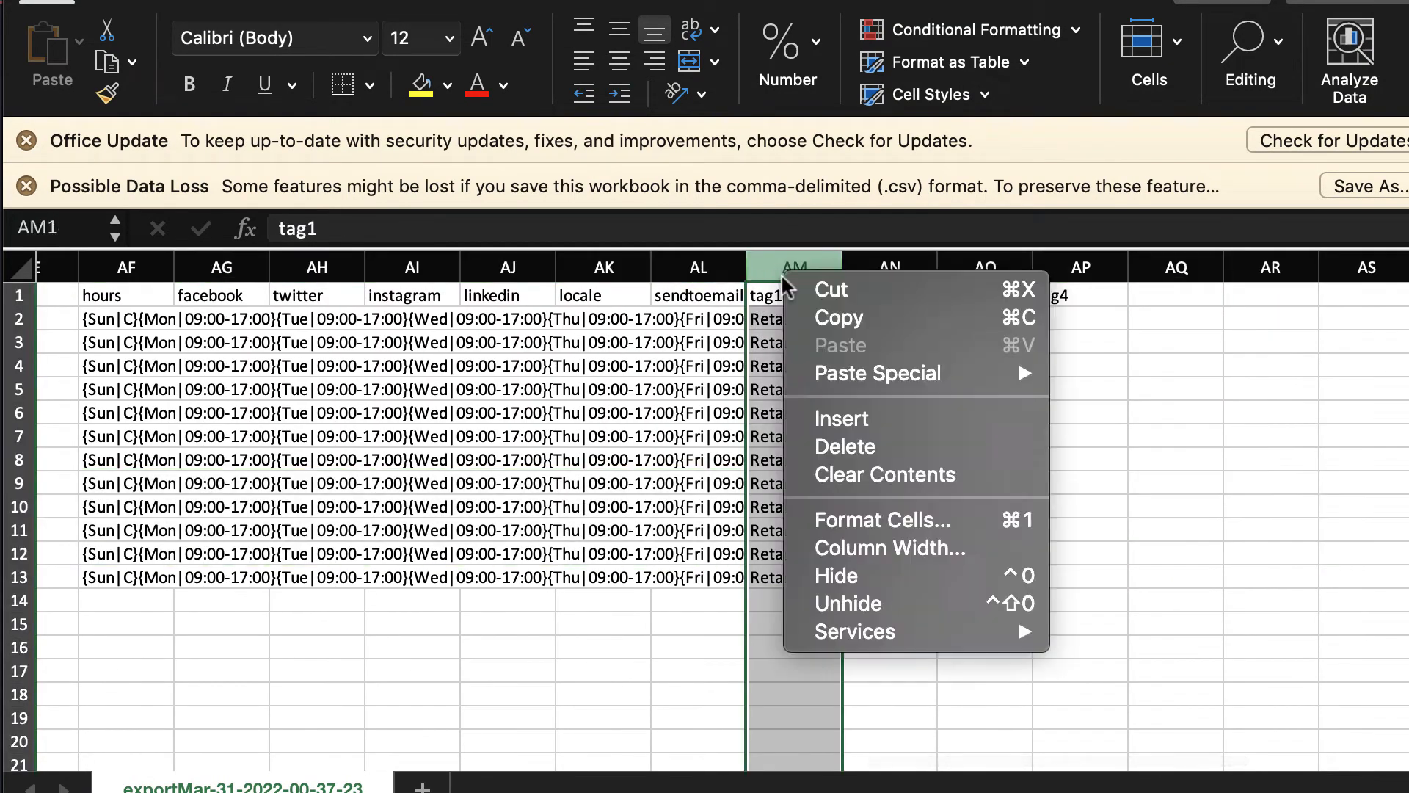
click(893, 425)
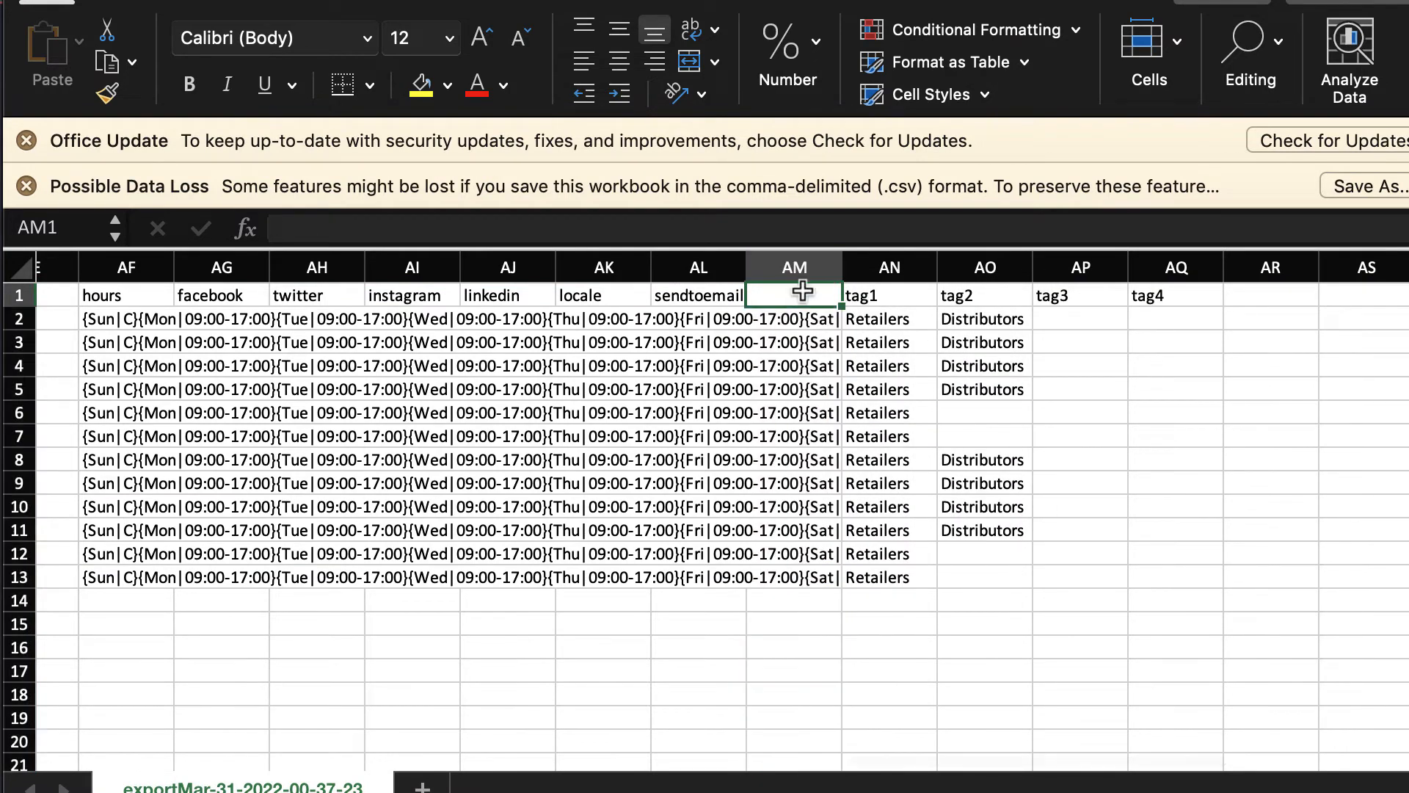
- Head the new column AM brand and enter yellow as the brand of Sample Location 1
text(brand)
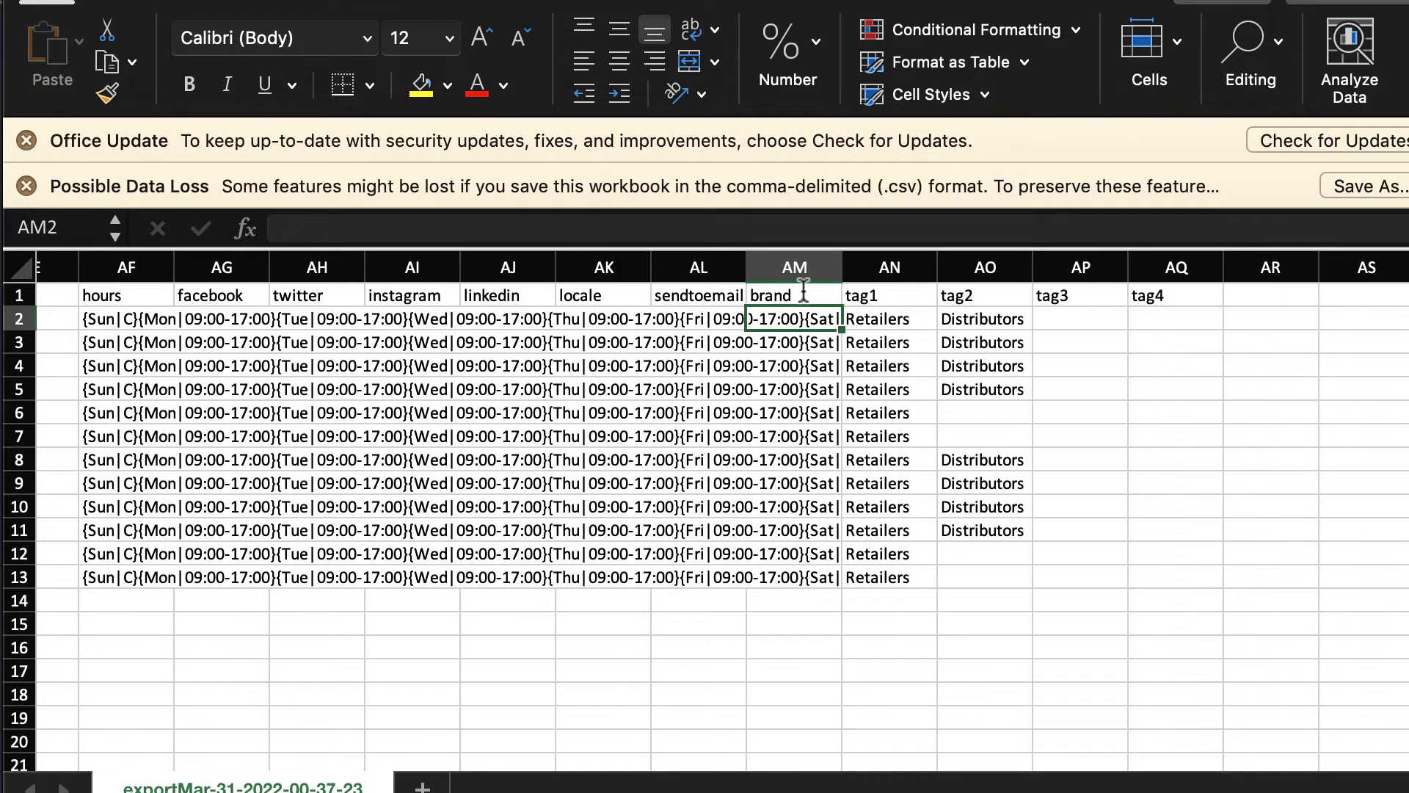
text(yellow)
key(Return)
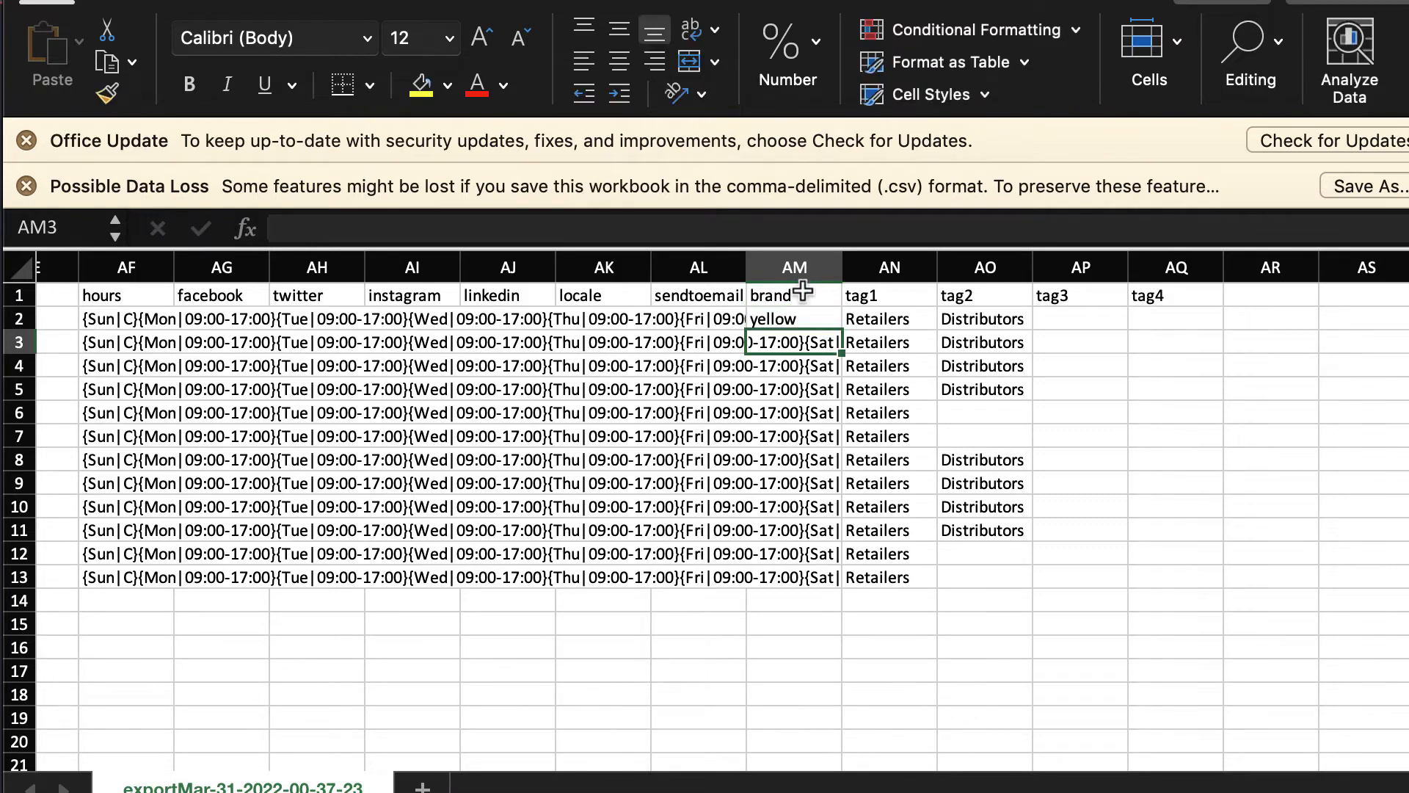
- Fill the brand value yellow from cell AM2 down through AM7
click(807, 320)
drag(842, 330, 837, 446)
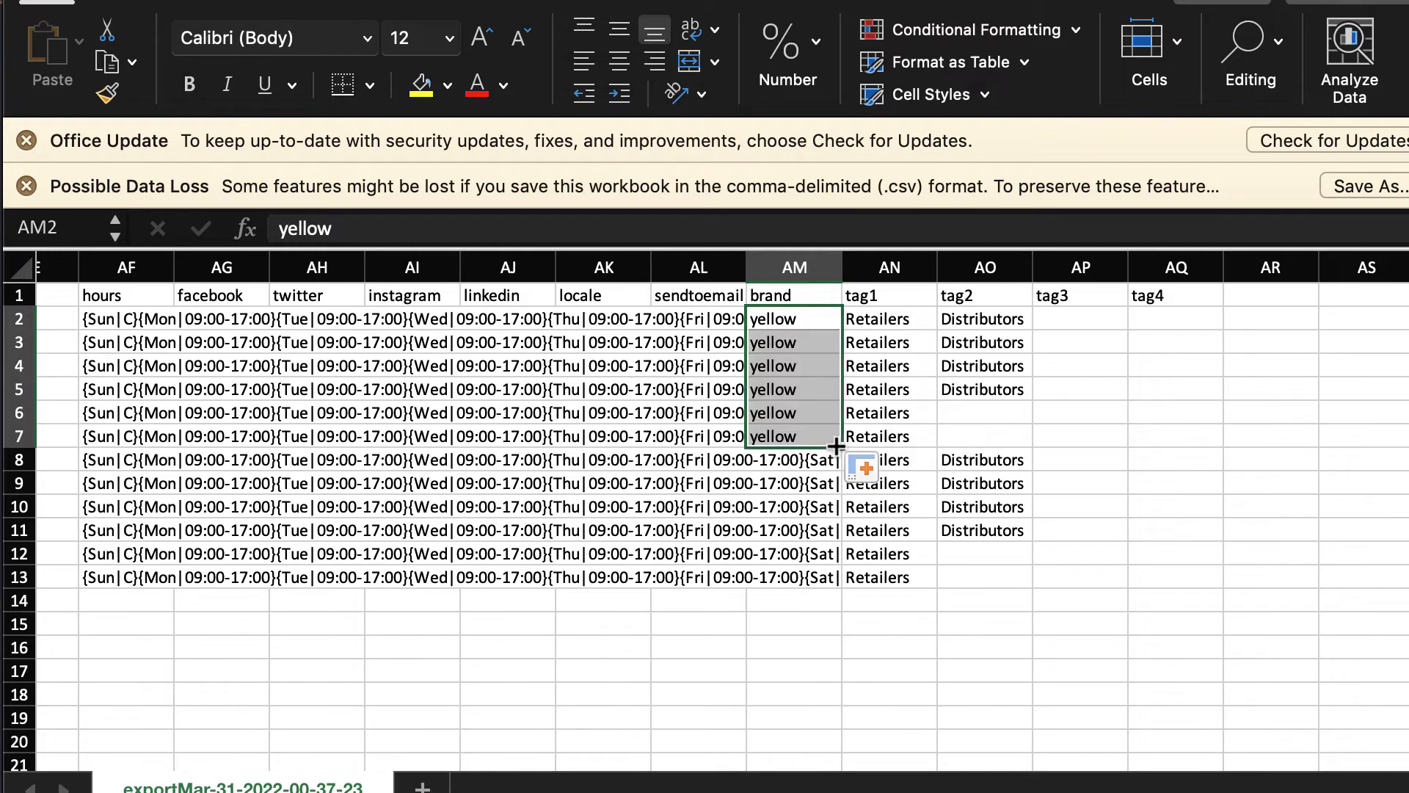
click(795, 437)
- Enter purple as the brand in cell AM8 and fill it down through AM13
click(787, 455)
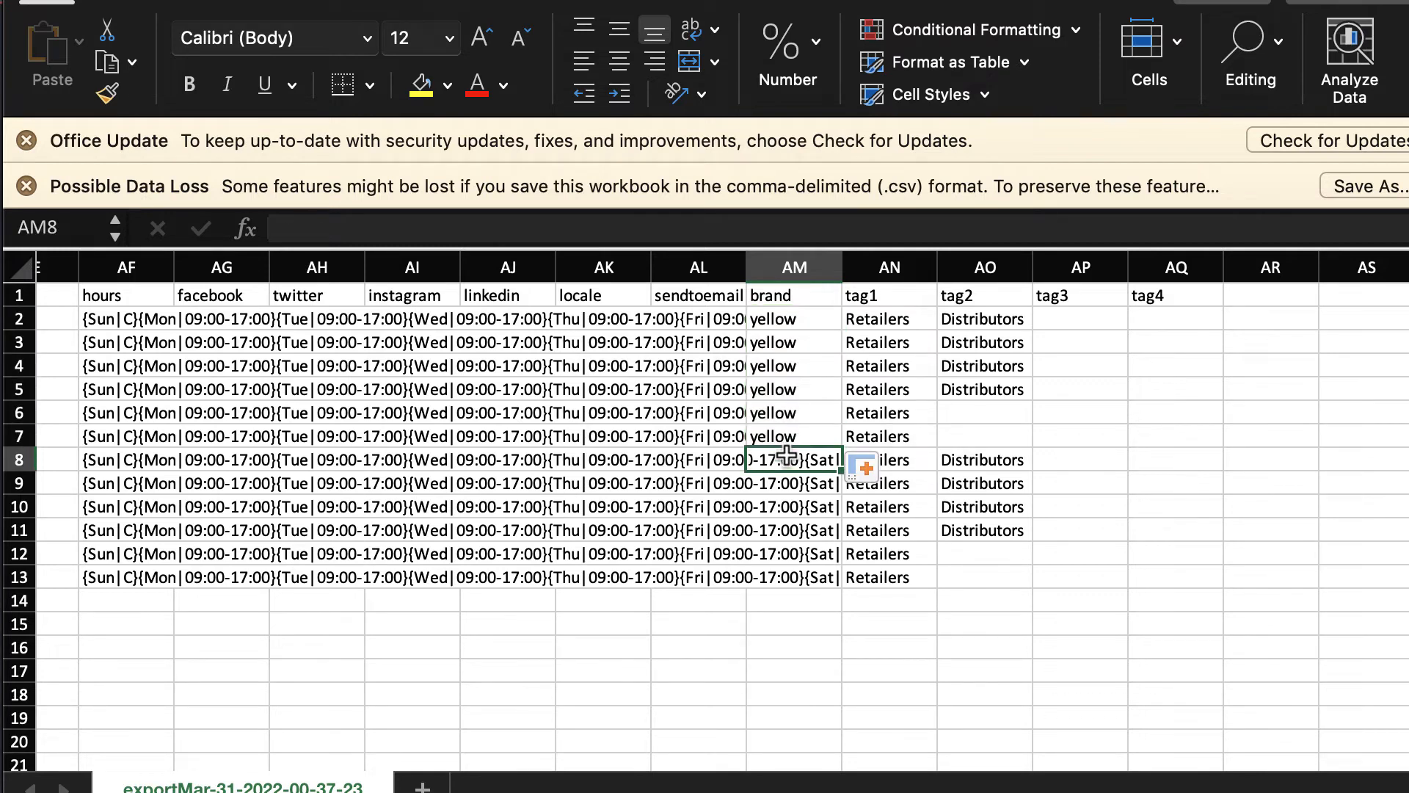
text(purple)
key(Return)
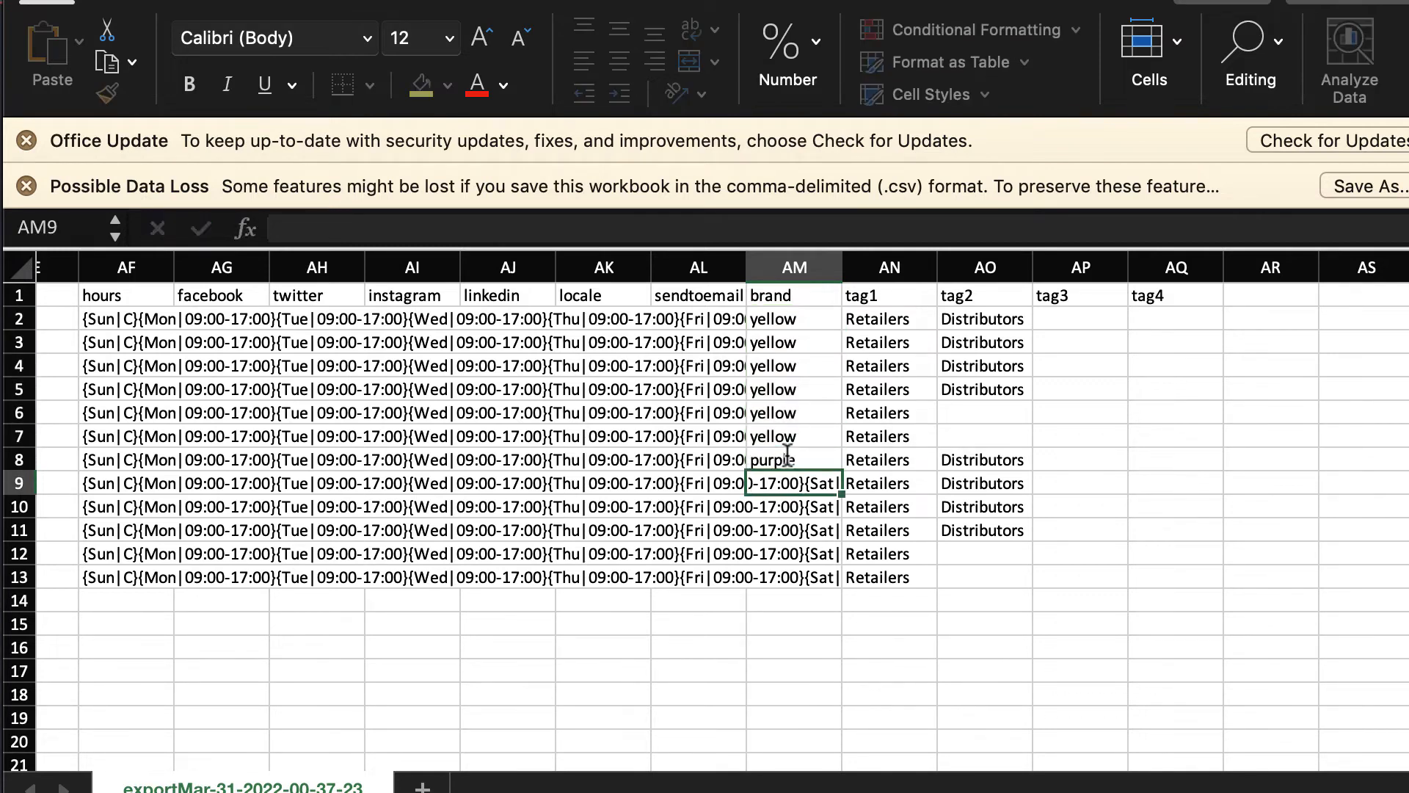
click(833, 464)
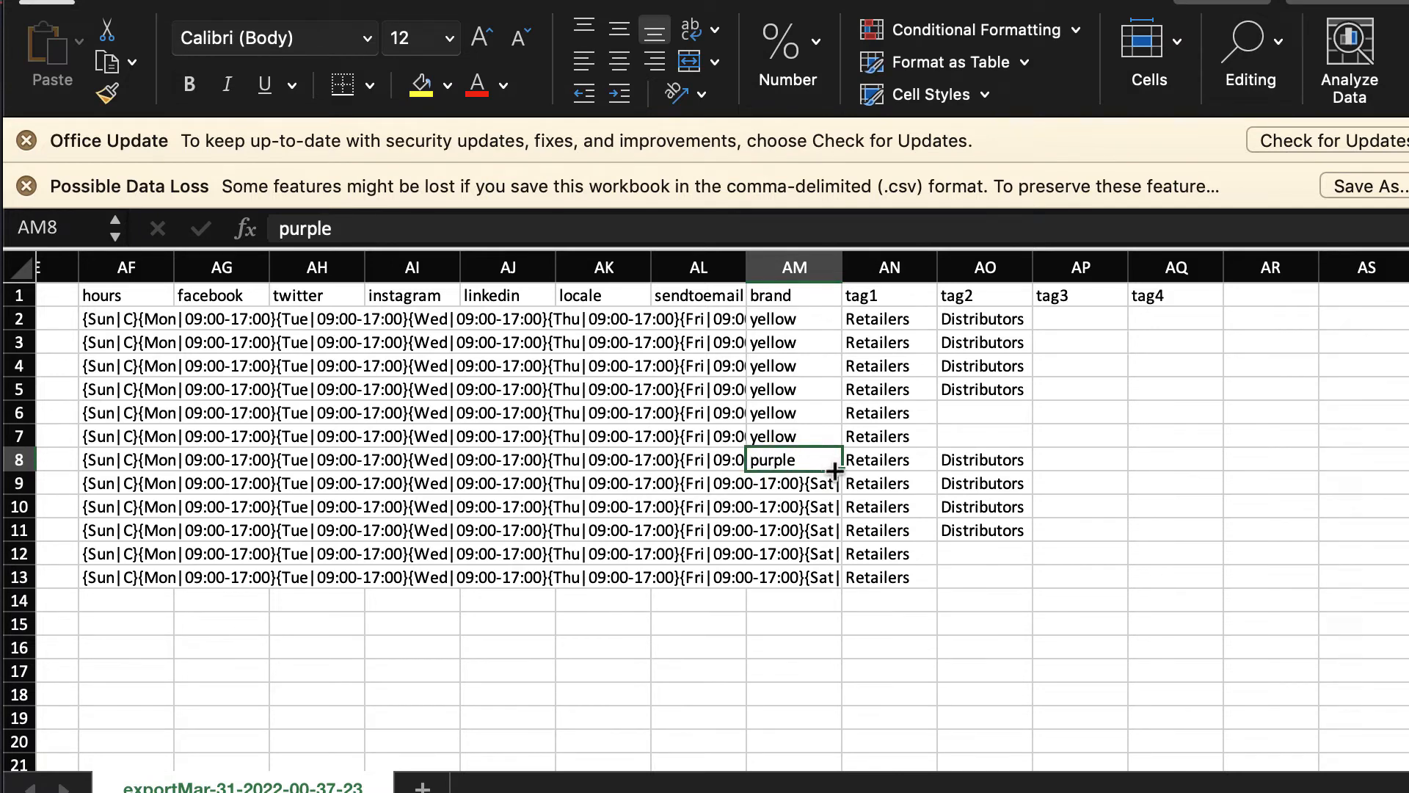
drag(835, 470, 829, 580)
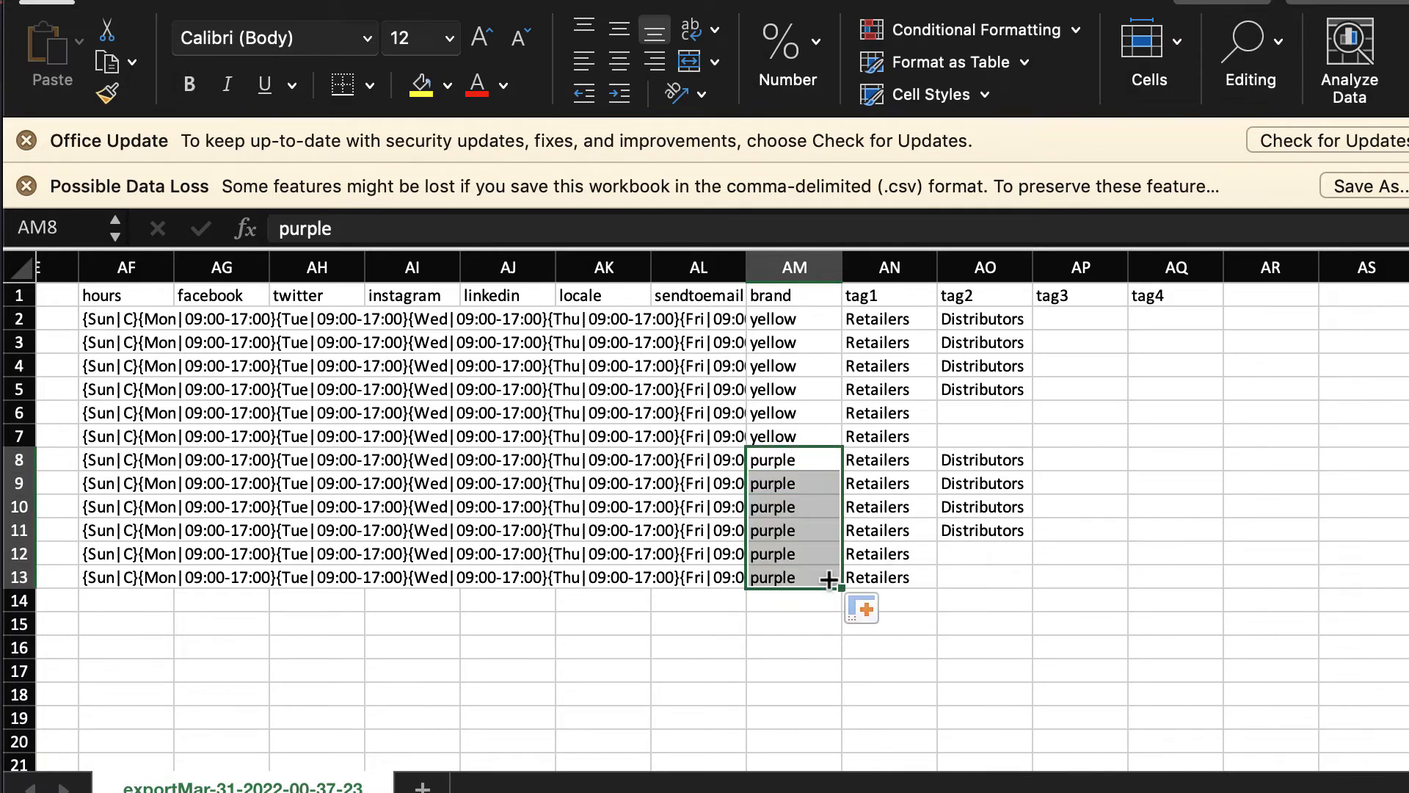
click(630, 516)
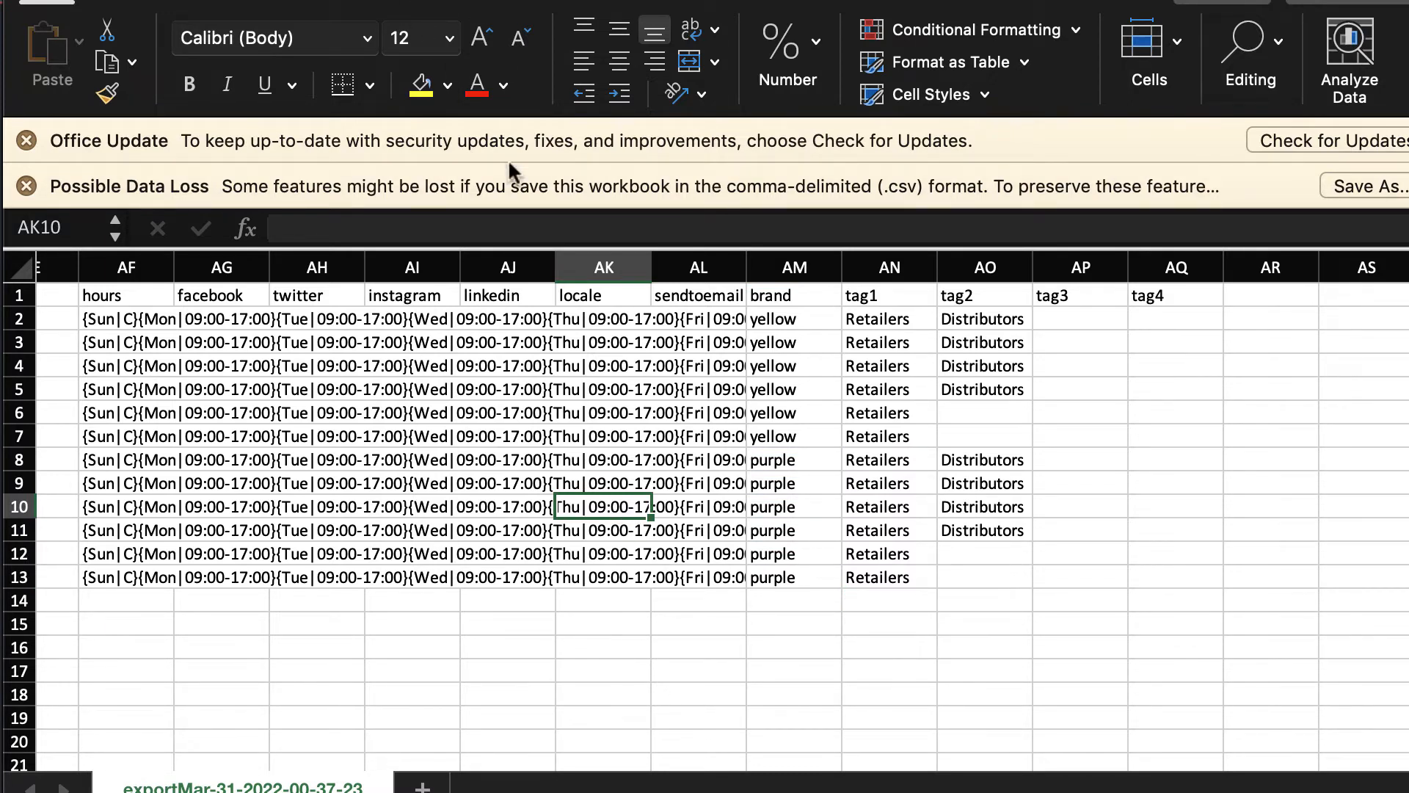
- Switch to MetaLocator and look through the locations' field list for the Brand field
click(795, 267)
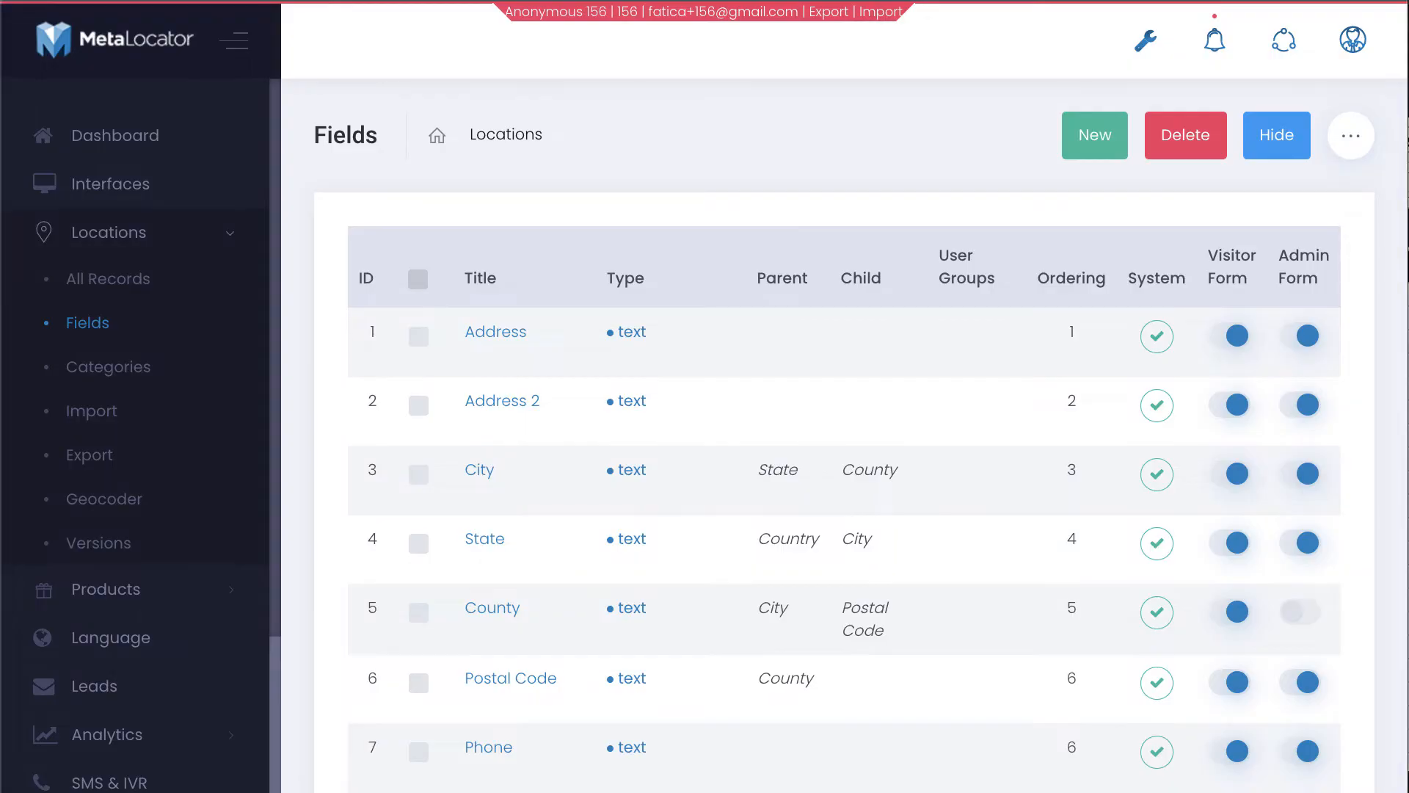
scroll(264, 380, down, 3)
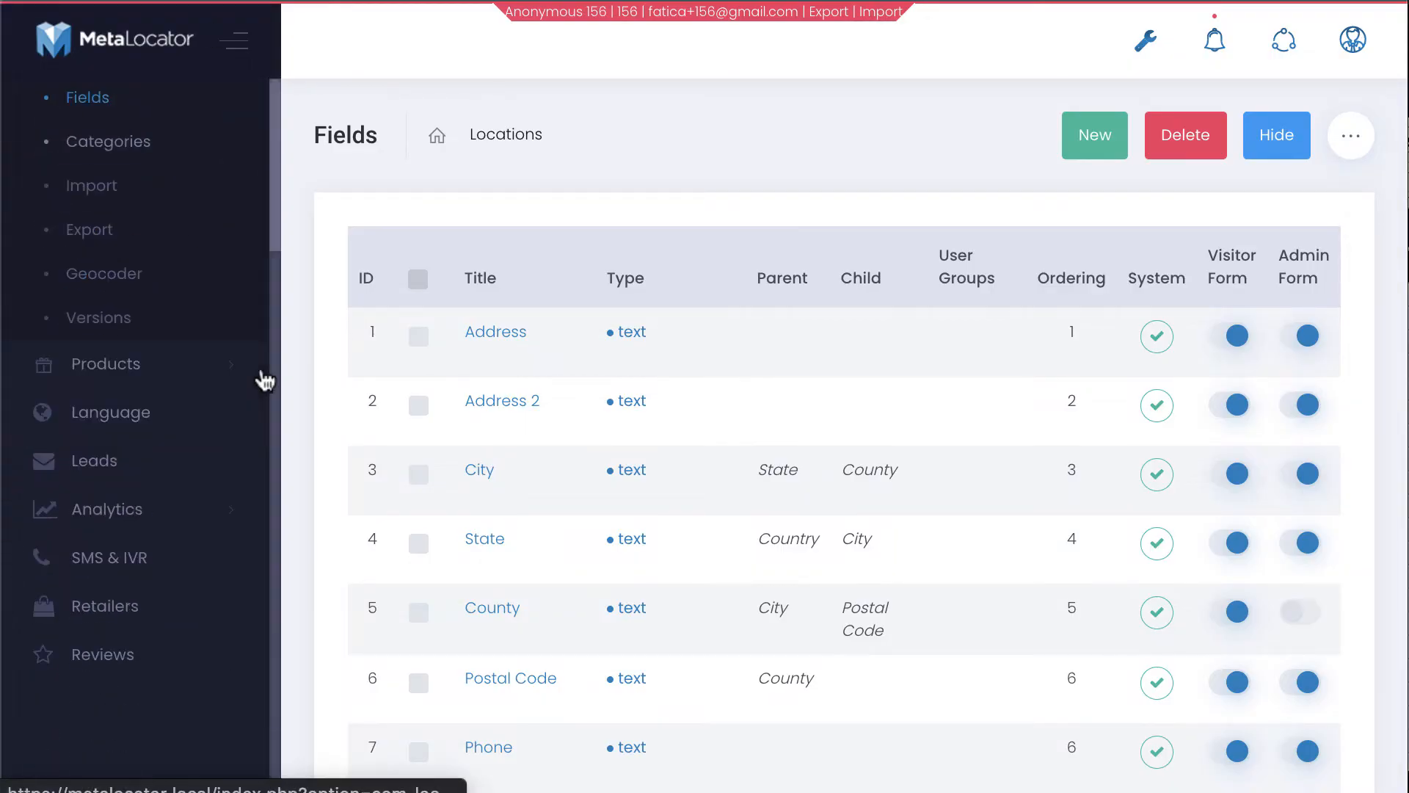
scroll(478, 406, down, 15)
scroll(499, 561, up, 15)
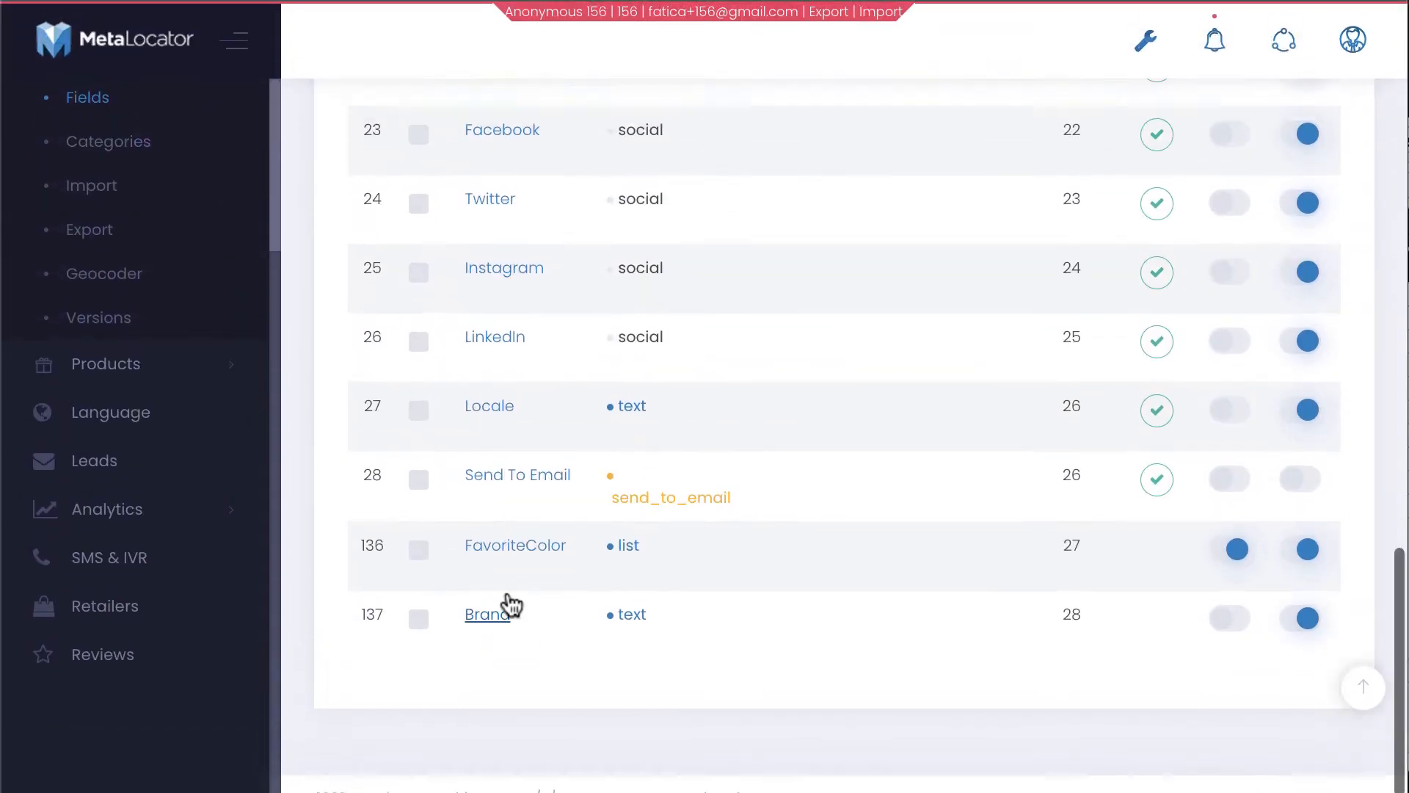
click(128, 193)
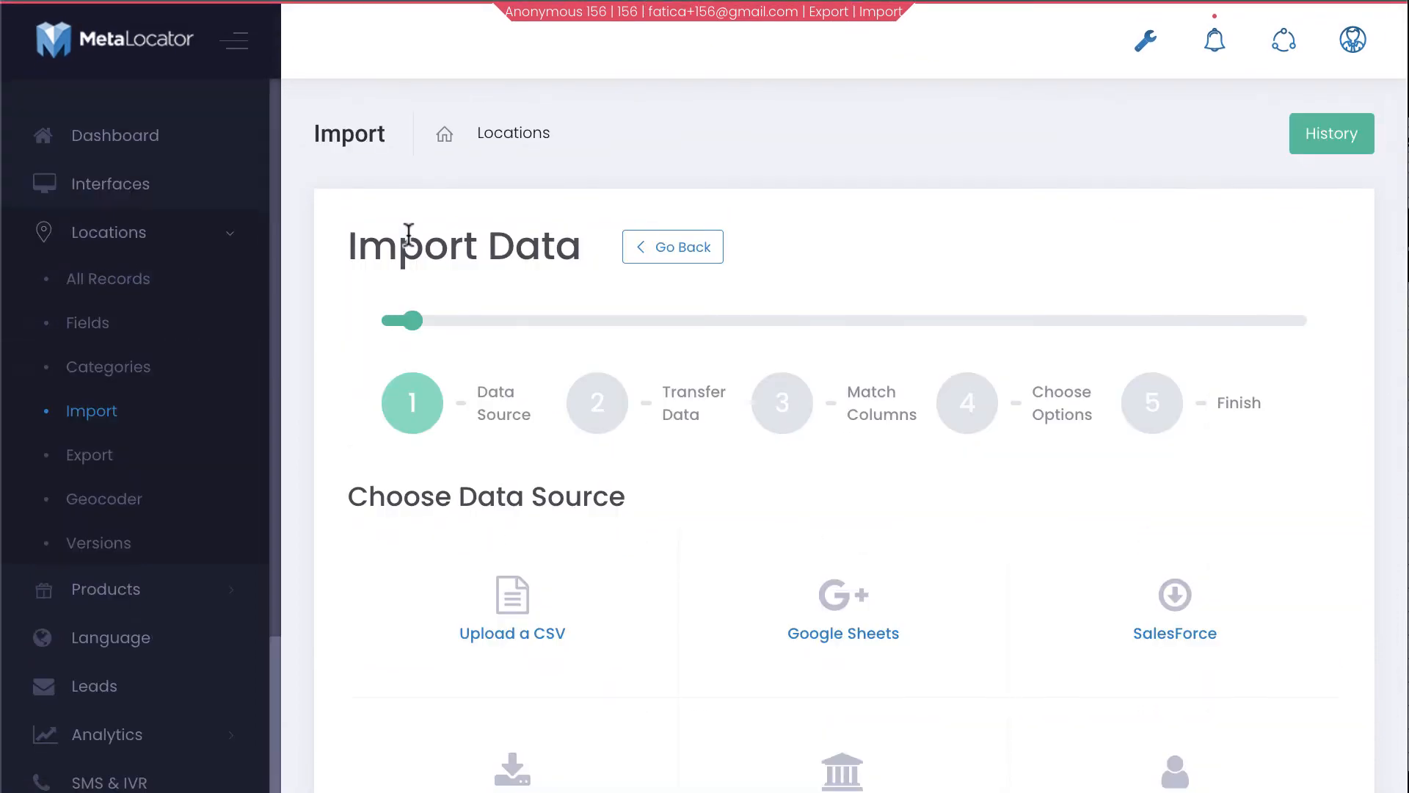
click(525, 606)
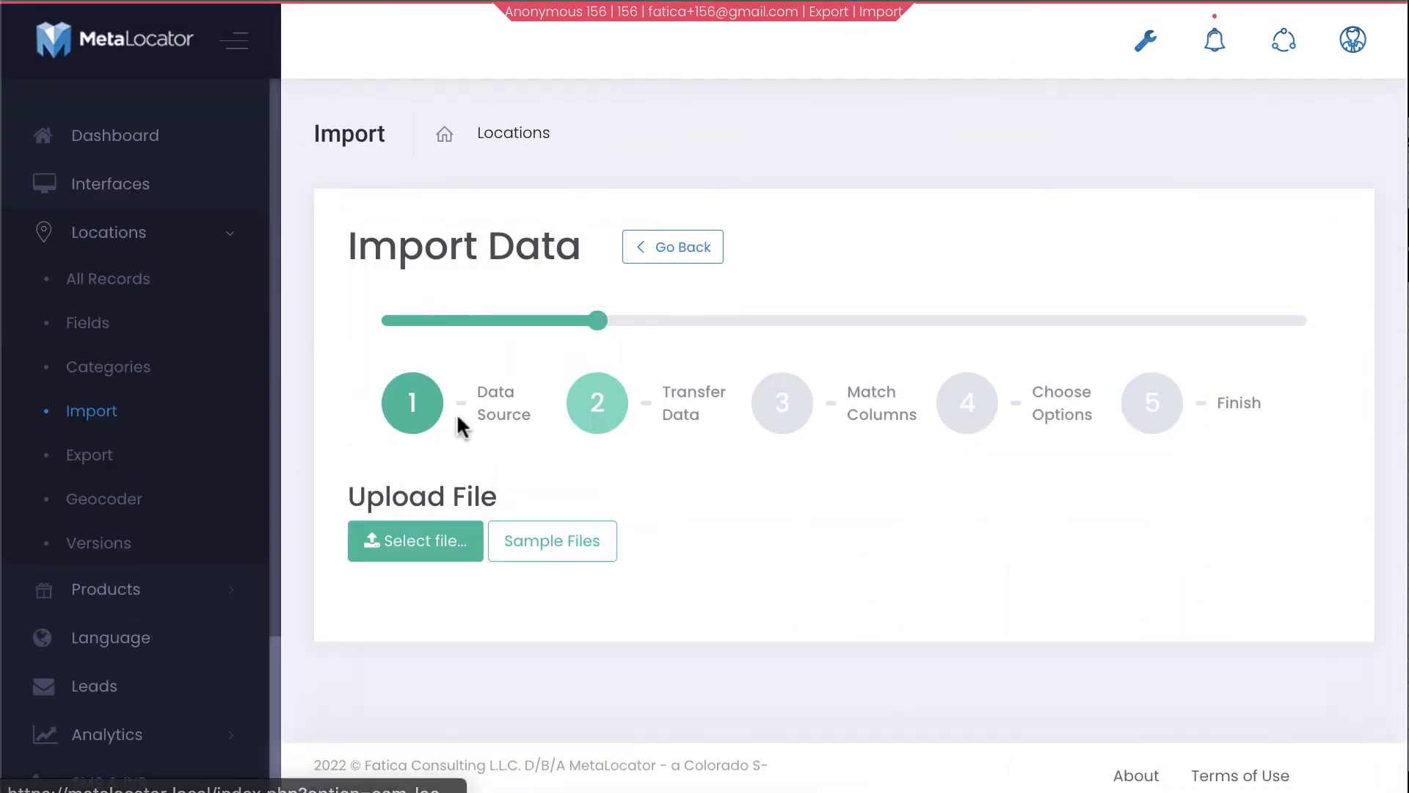
click(402, 547)
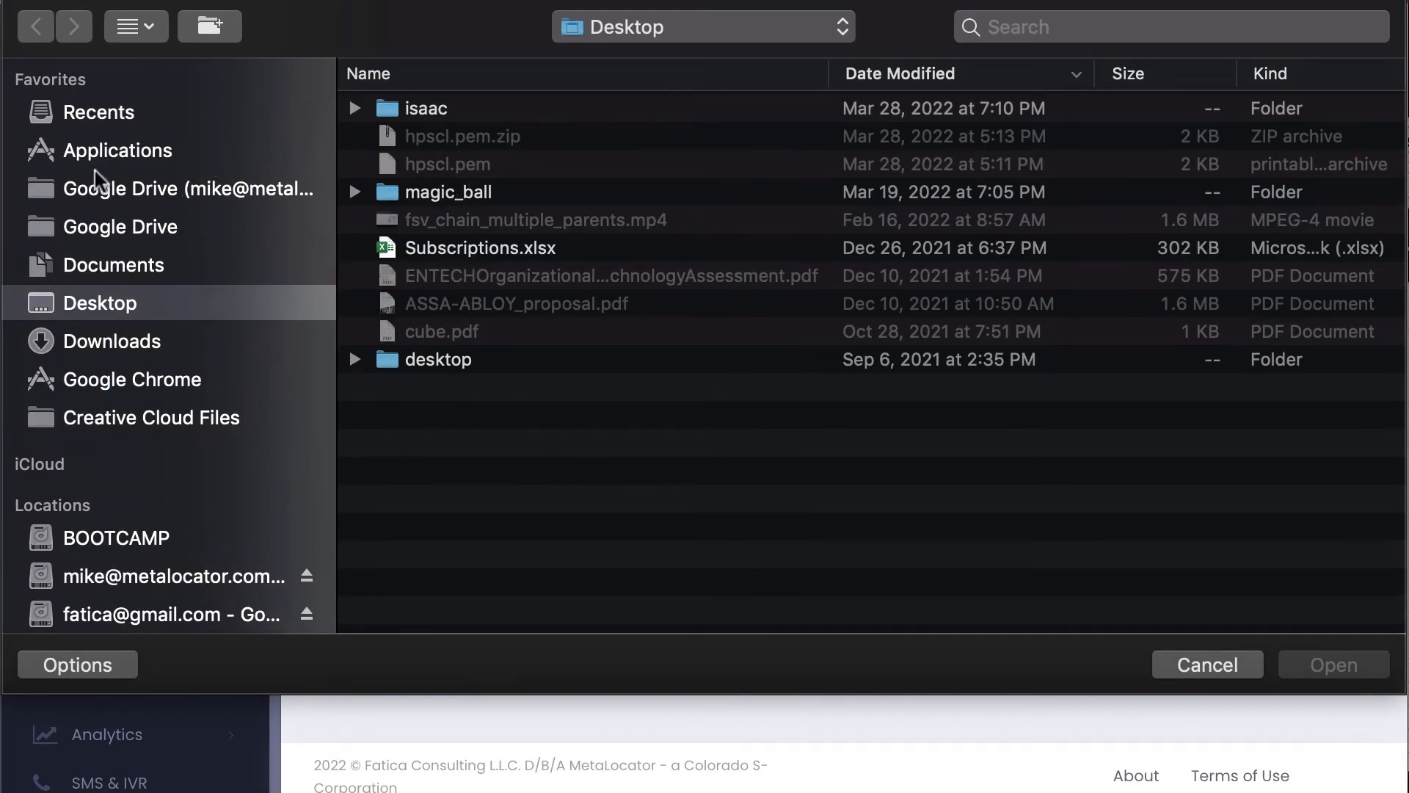
click(111, 339)
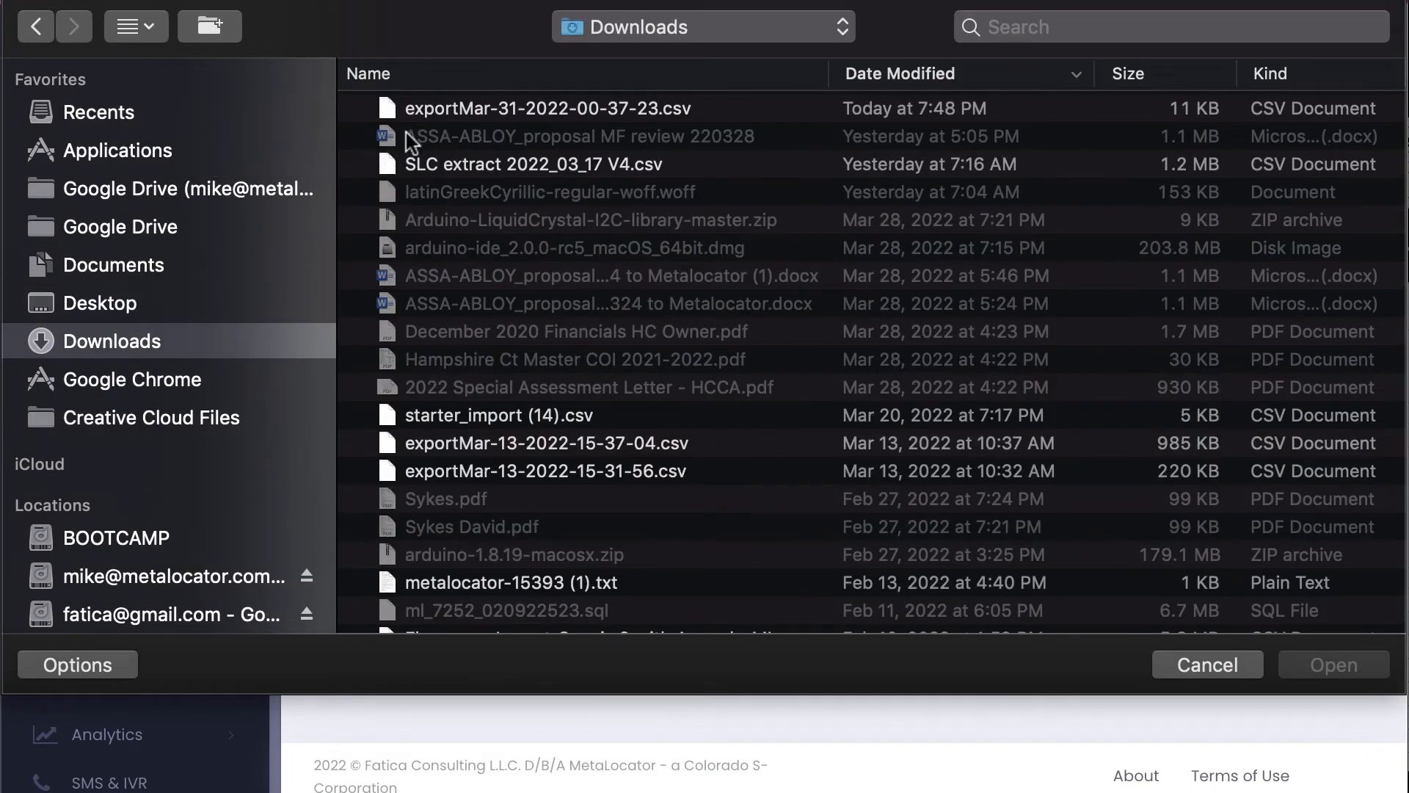
click(418, 110)
click(1330, 667)
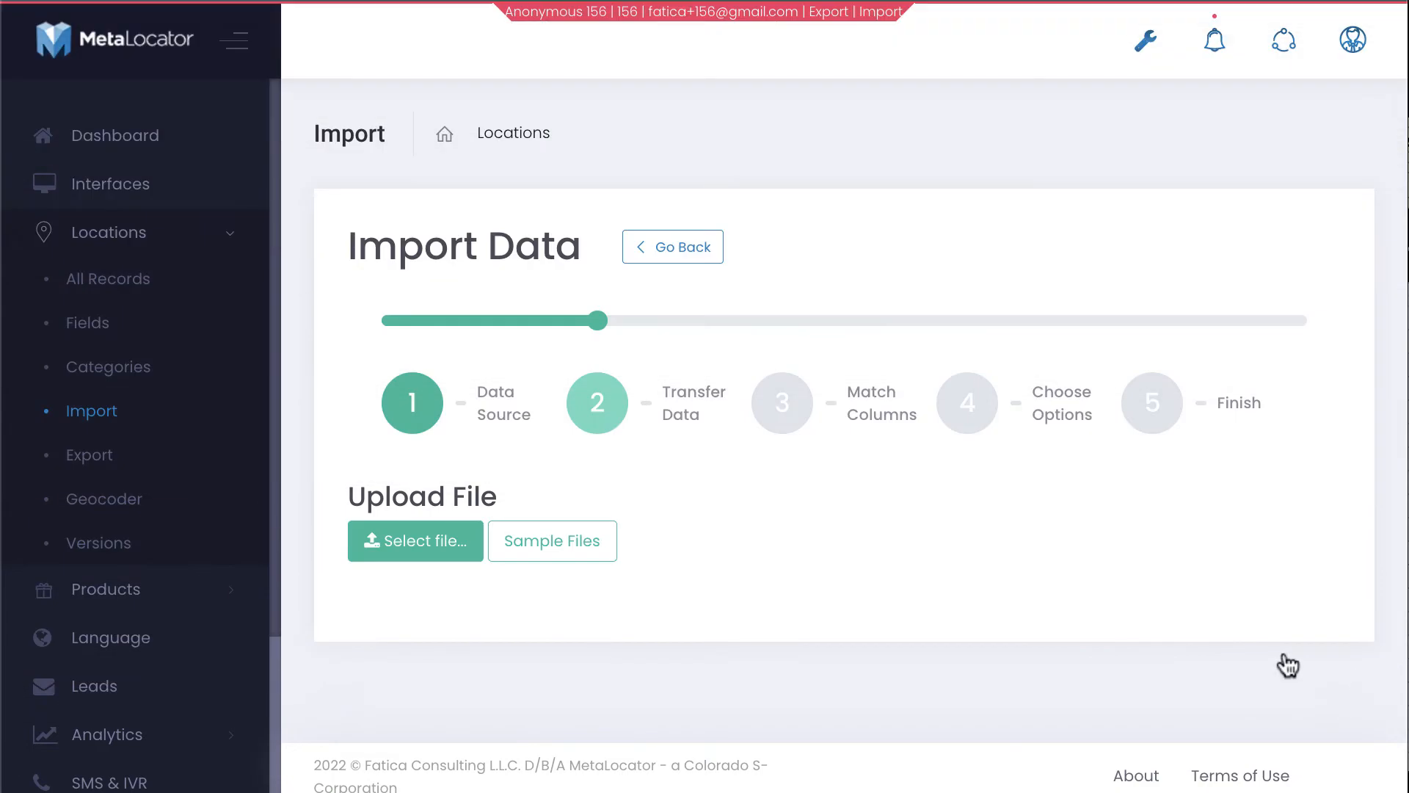
- Review the import's column matching across to the brand and tag columns and accept it
scroll(425, 522, down, 5)
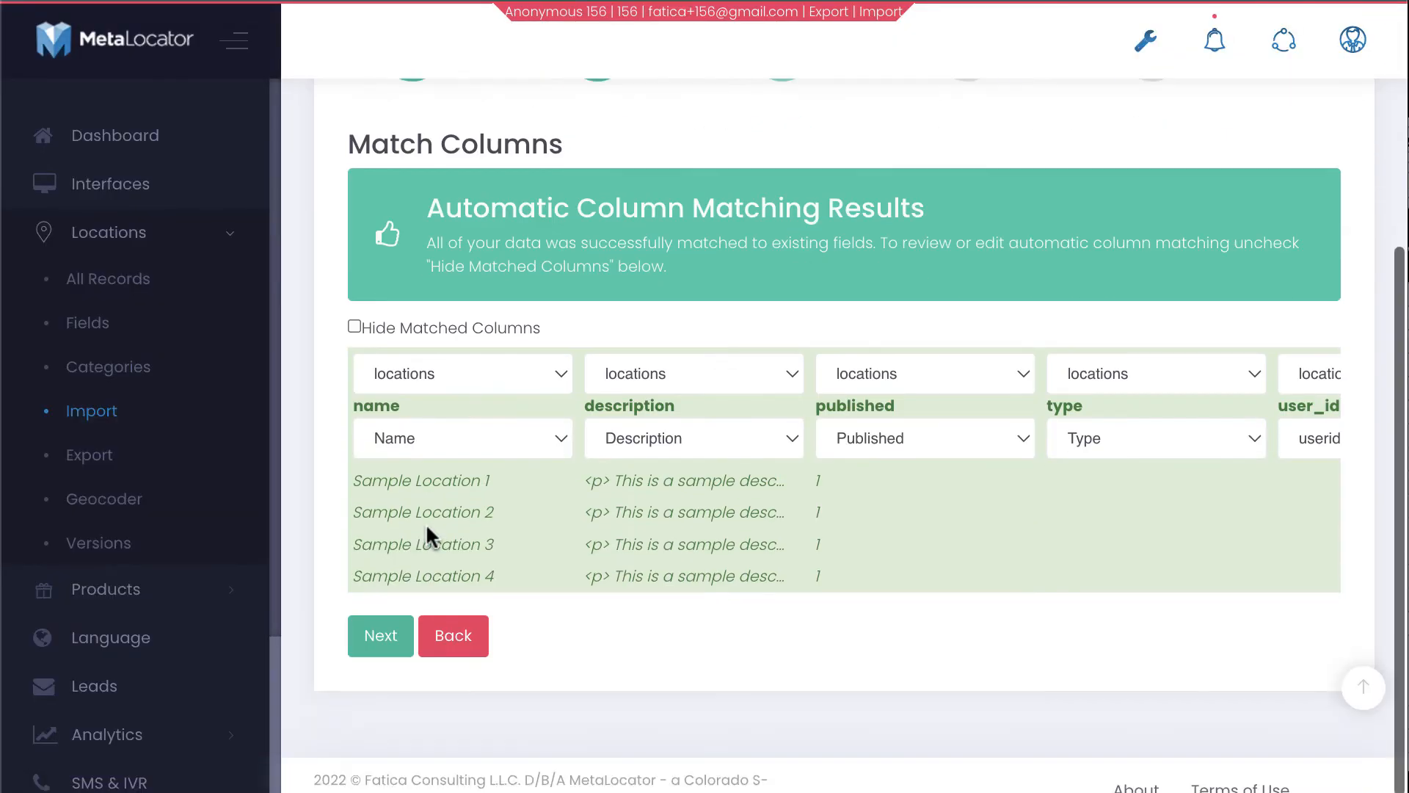
scroll(1011, 558, right, 10)
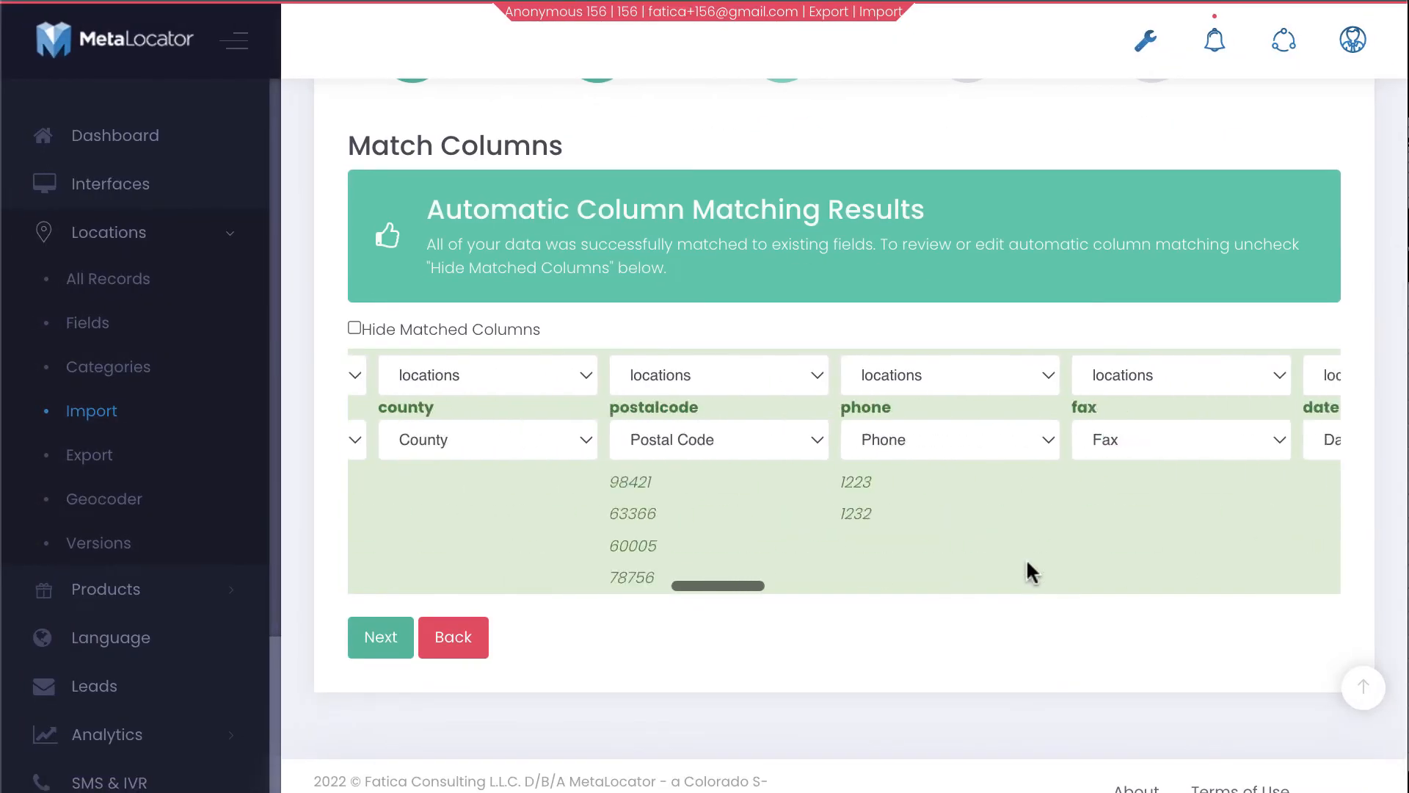
scroll(1027, 558, right, 10)
scroll(1026, 558, left, 4)
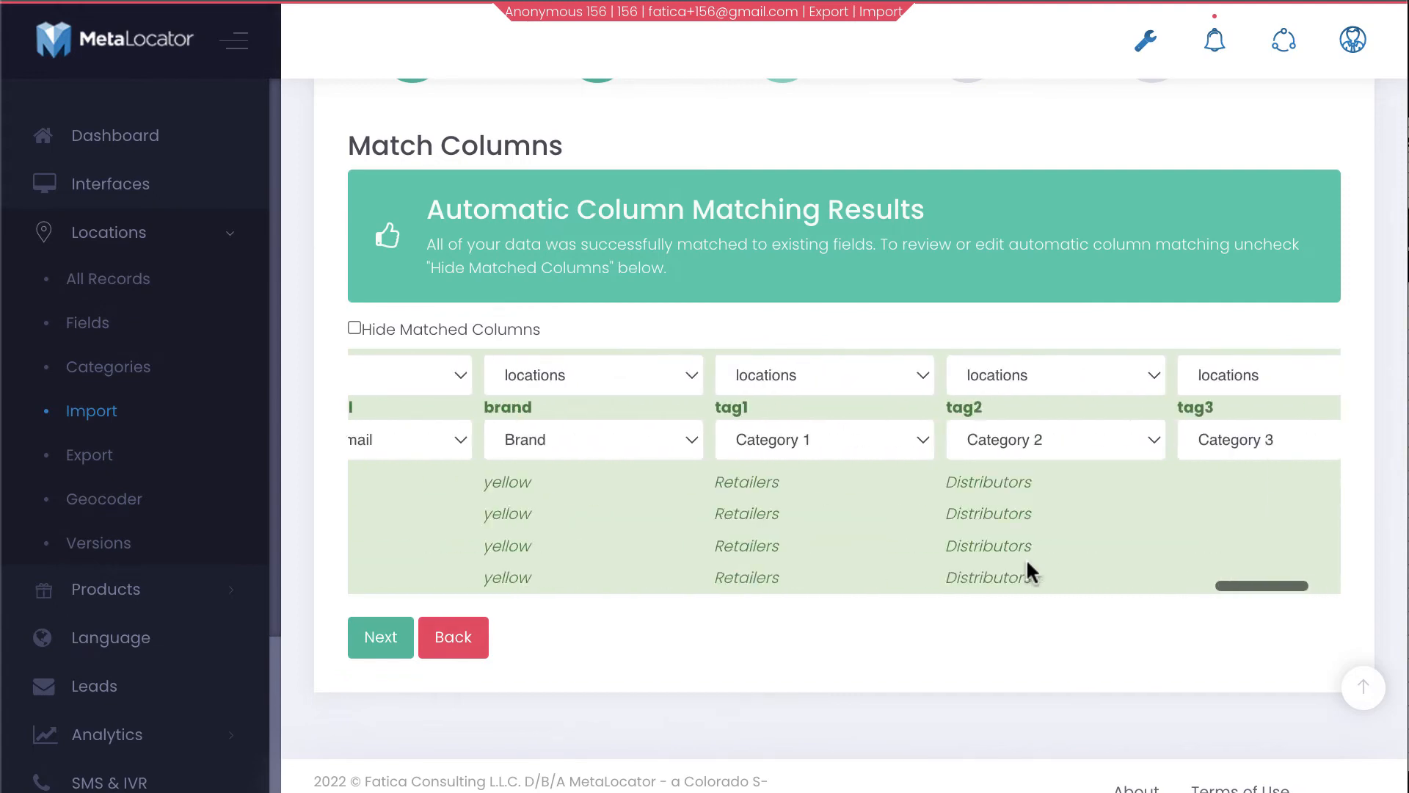
click(381, 638)
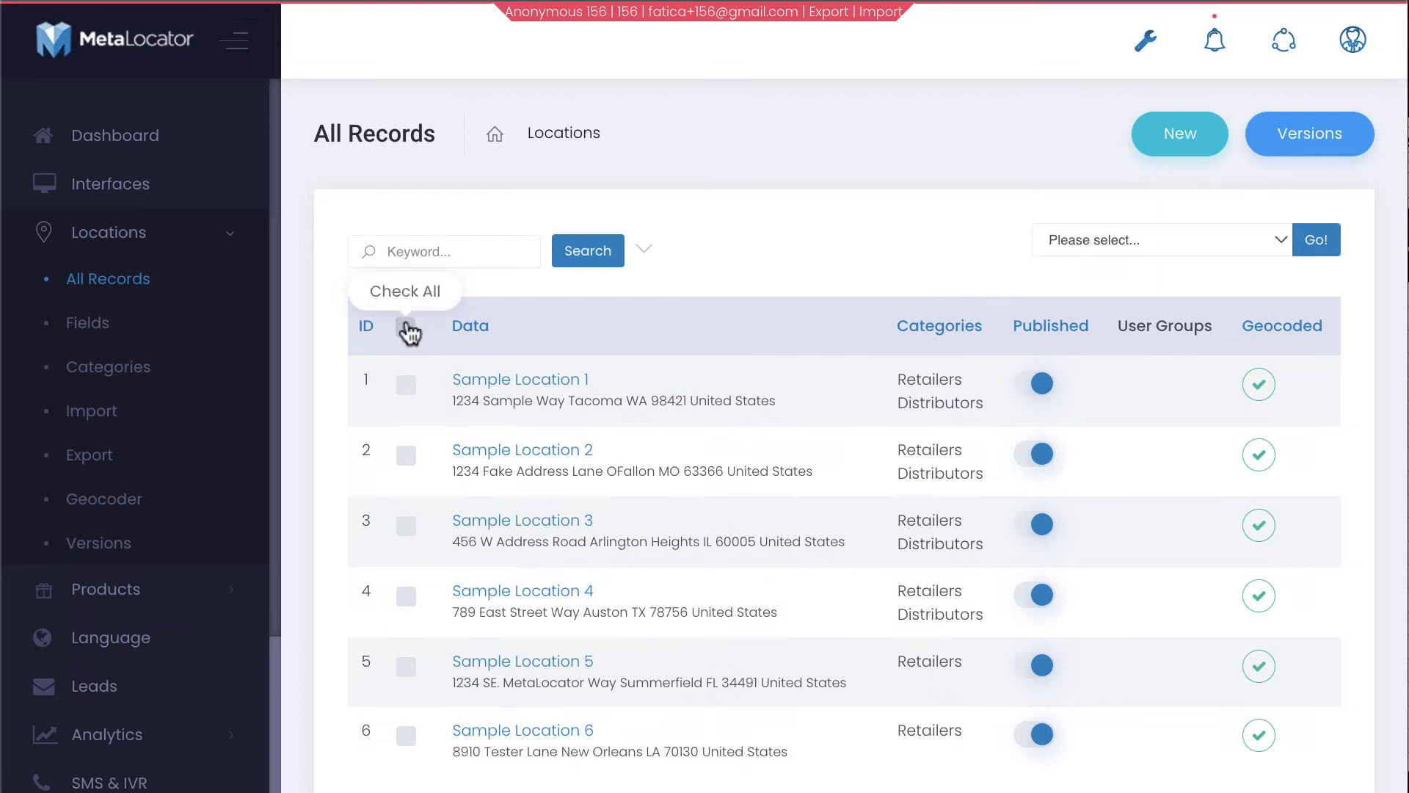
scroll(787, 312, down, 3)
scroll(787, 312, up, 3)
click(406, 385)
click(406, 455)
click(406, 526)
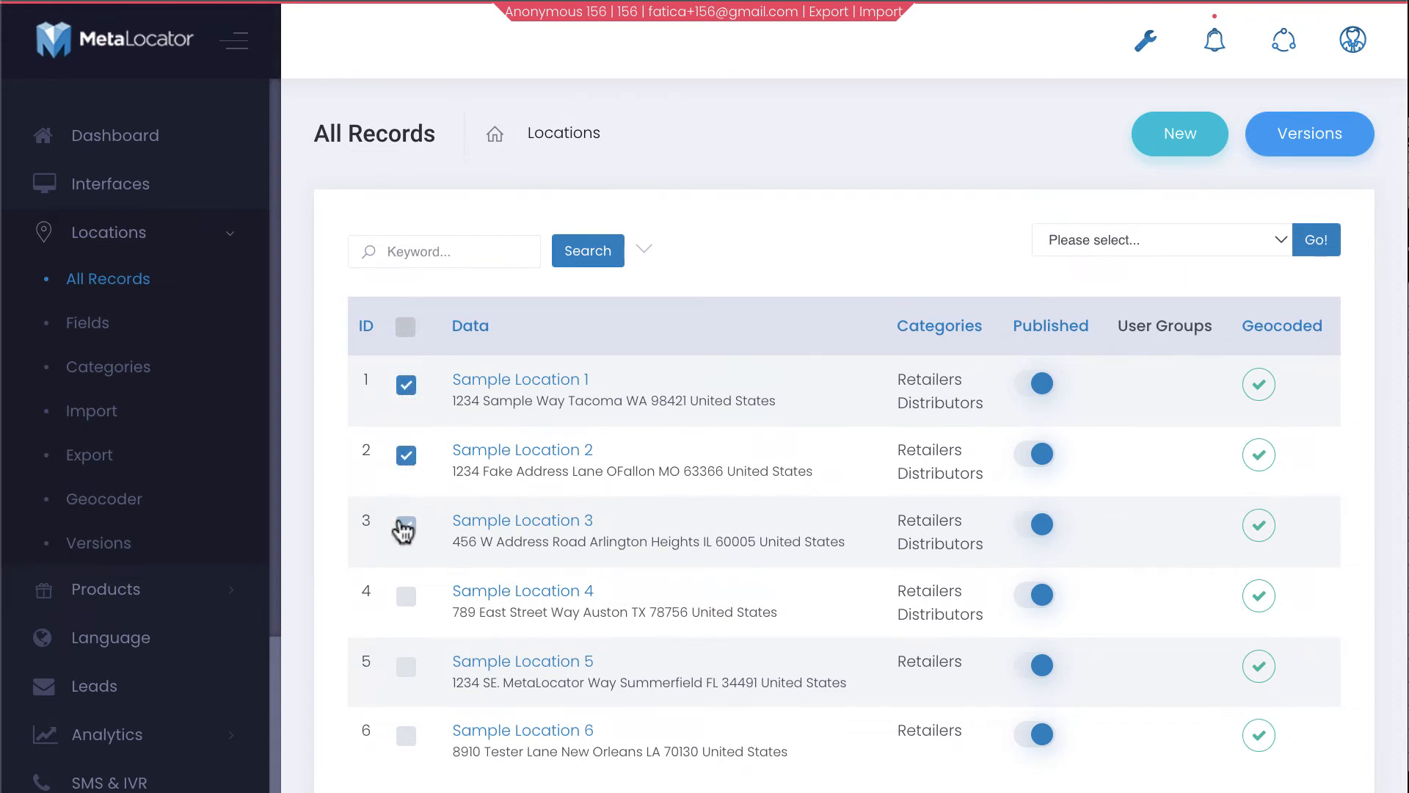
click(406, 455)
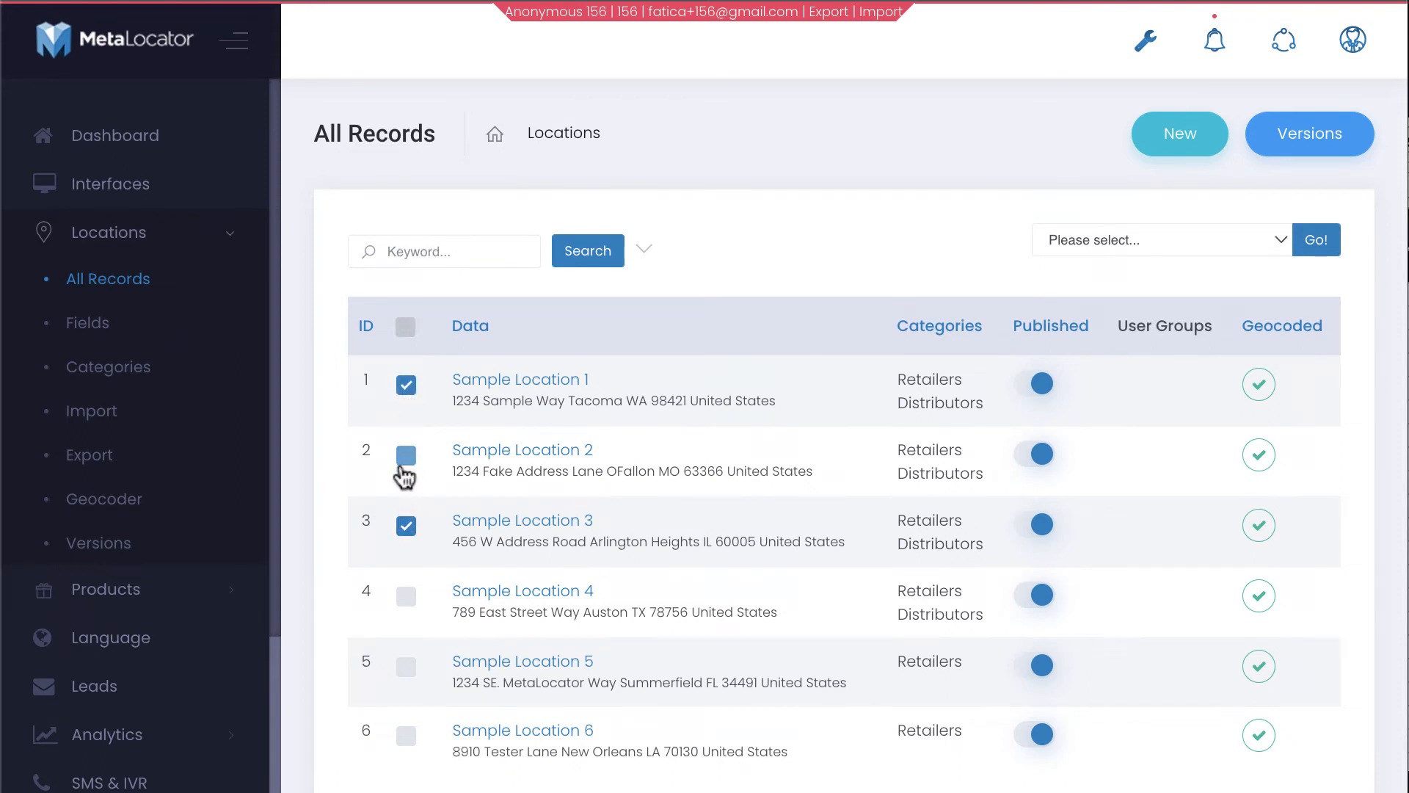
click(408, 387)
- Search the location records without a keyword, create a selection from all the results and look it over
click(588, 252)
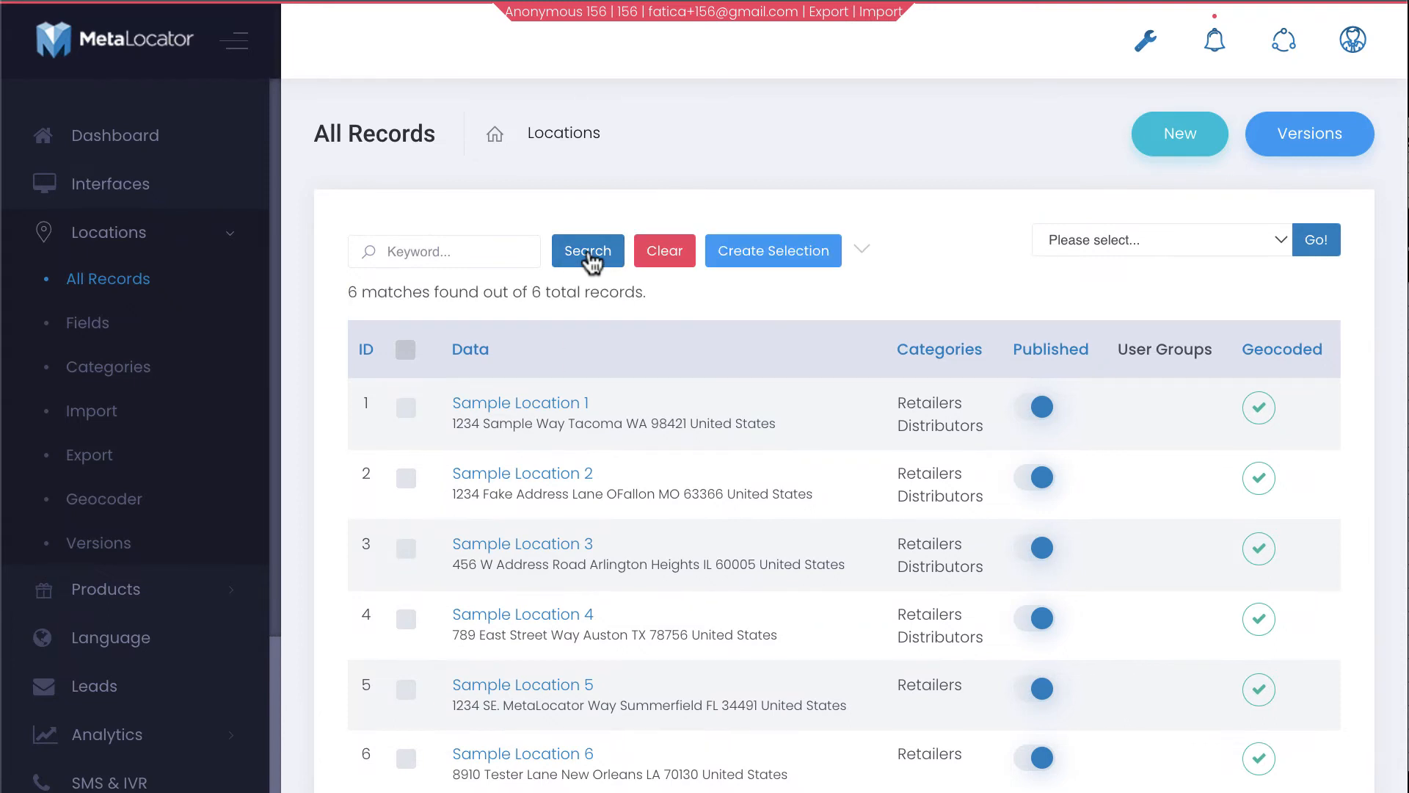
click(765, 270)
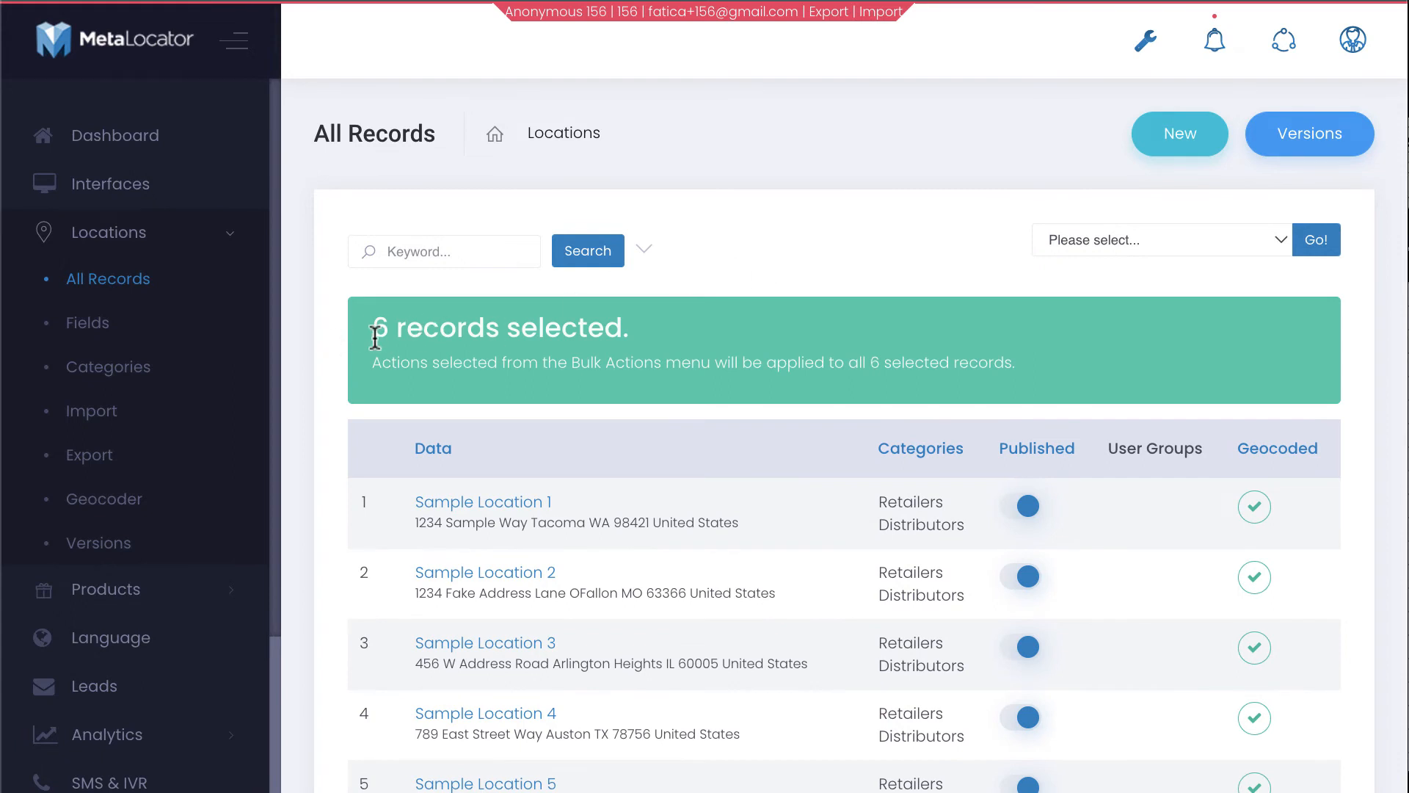
scroll(679, 328, down, 5)
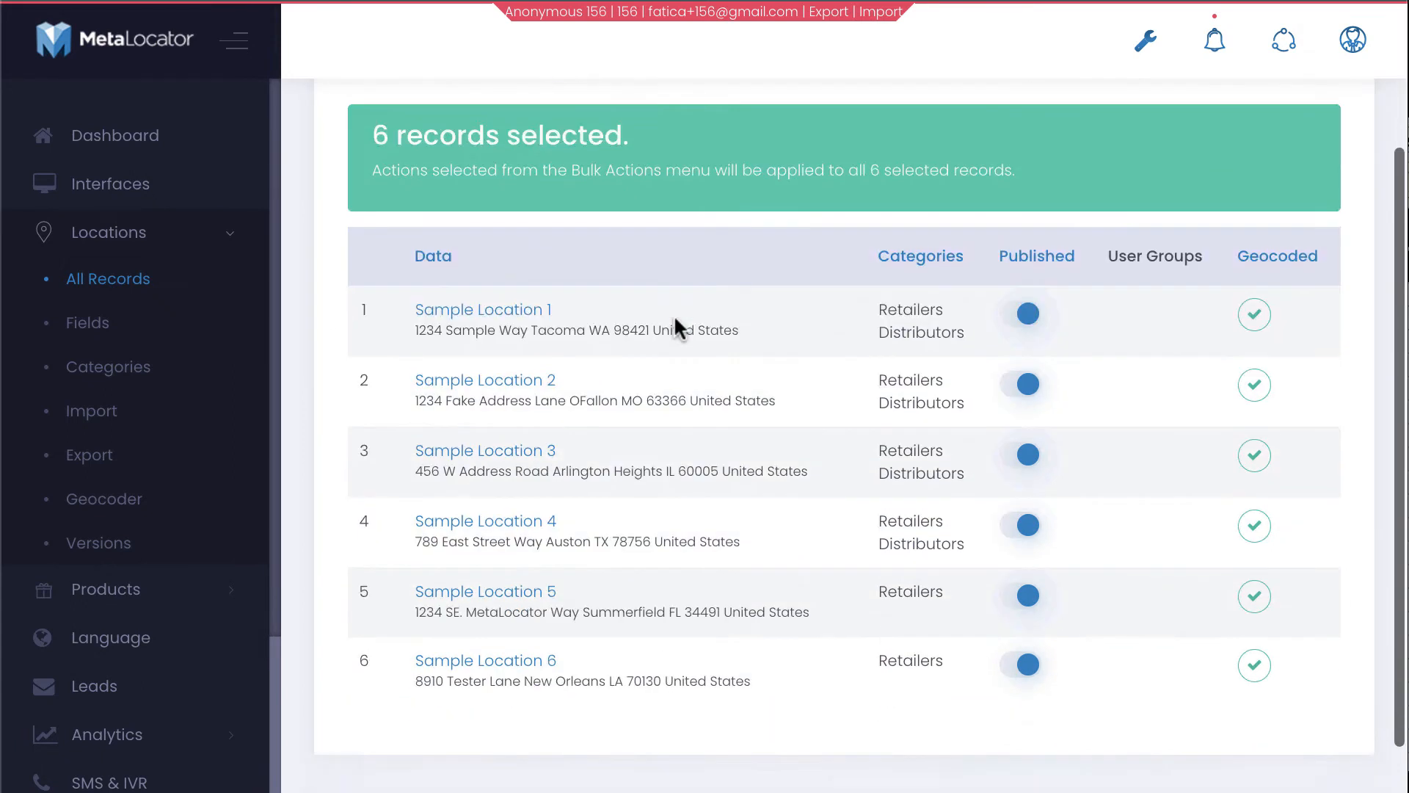
scroll(679, 328, up, 5)
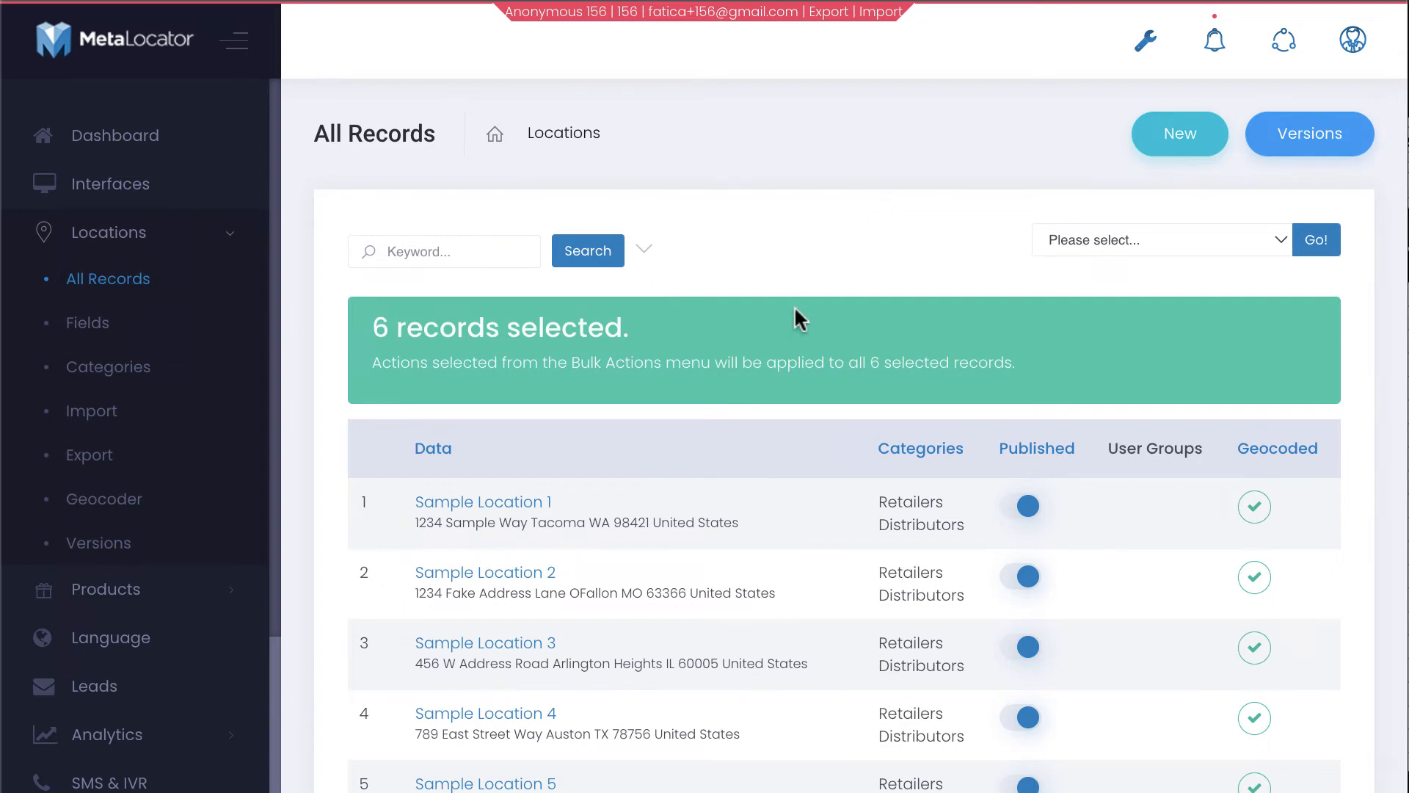
scroll(796, 314, down, 3)
scroll(795, 312, up, 3)
- Apply the Set Field Value bulk action to the selected locations, setting Brand to Yellow, and save
click(1099, 237)
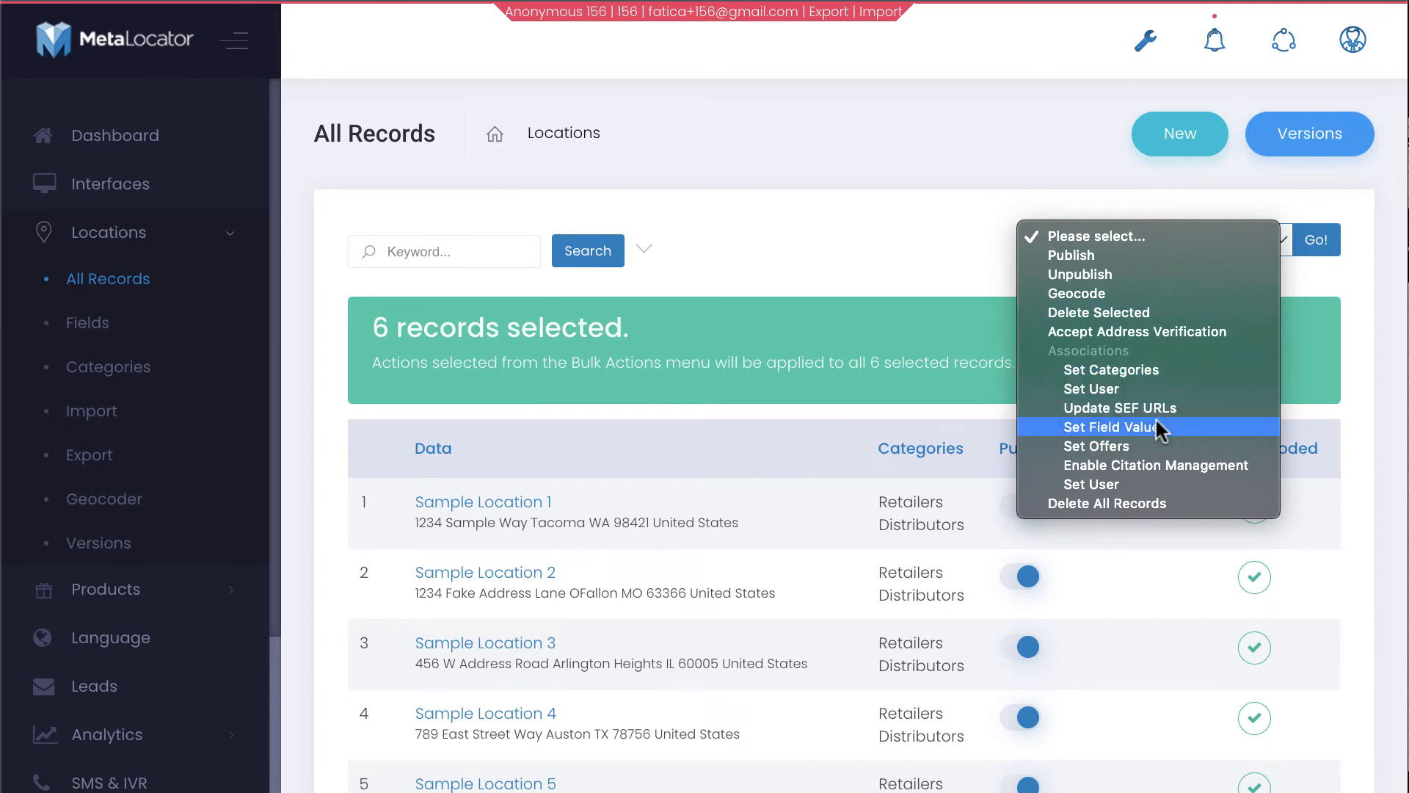
click(1121, 431)
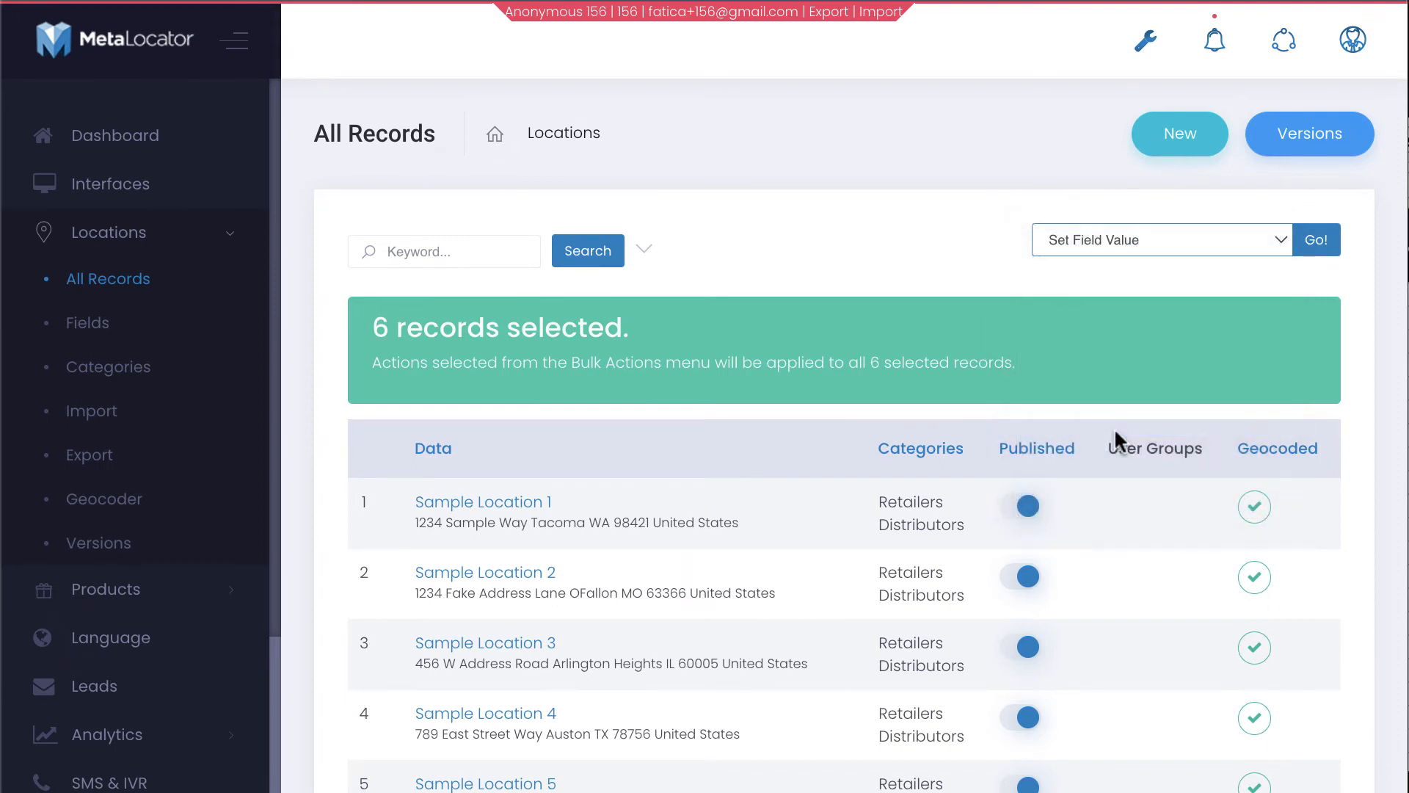
click(1317, 248)
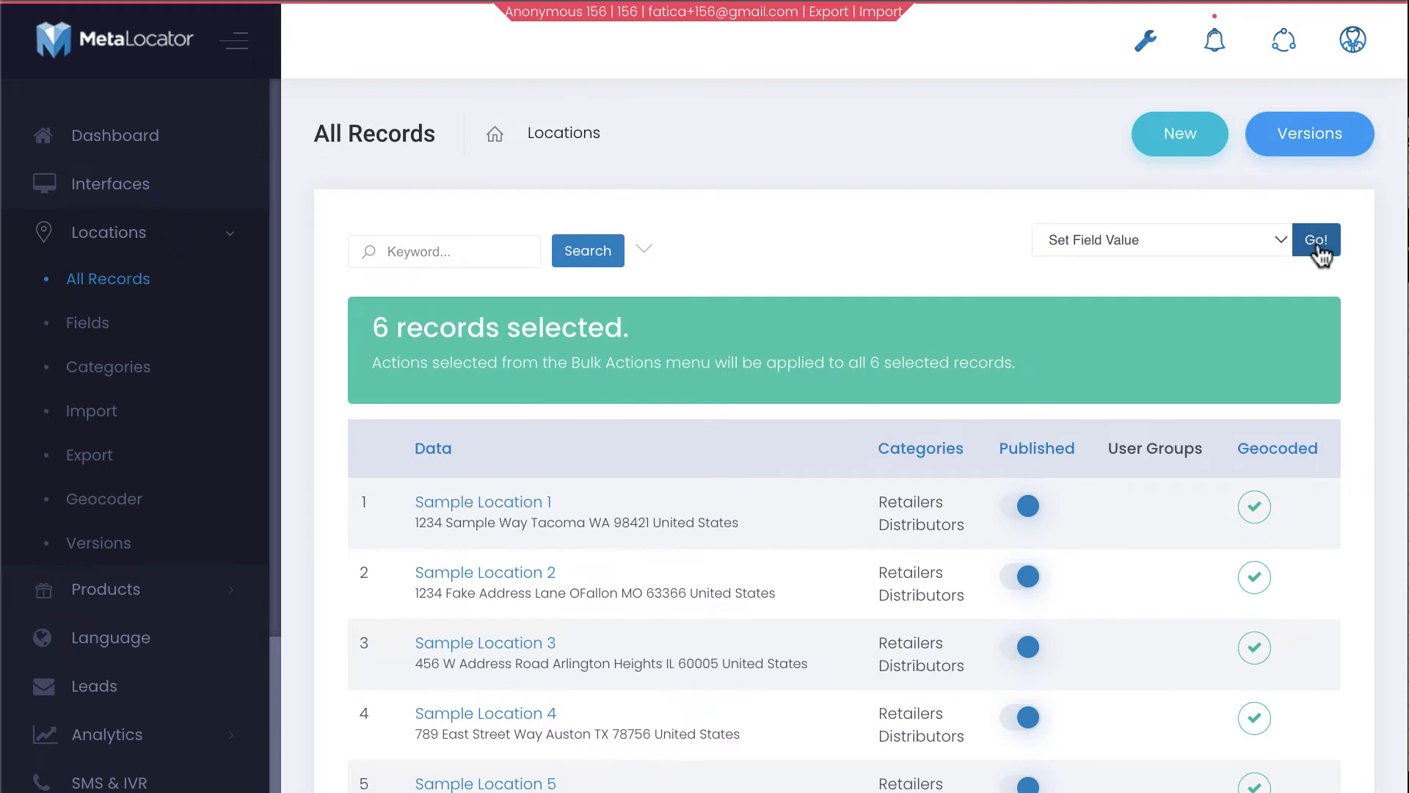
click(632, 397)
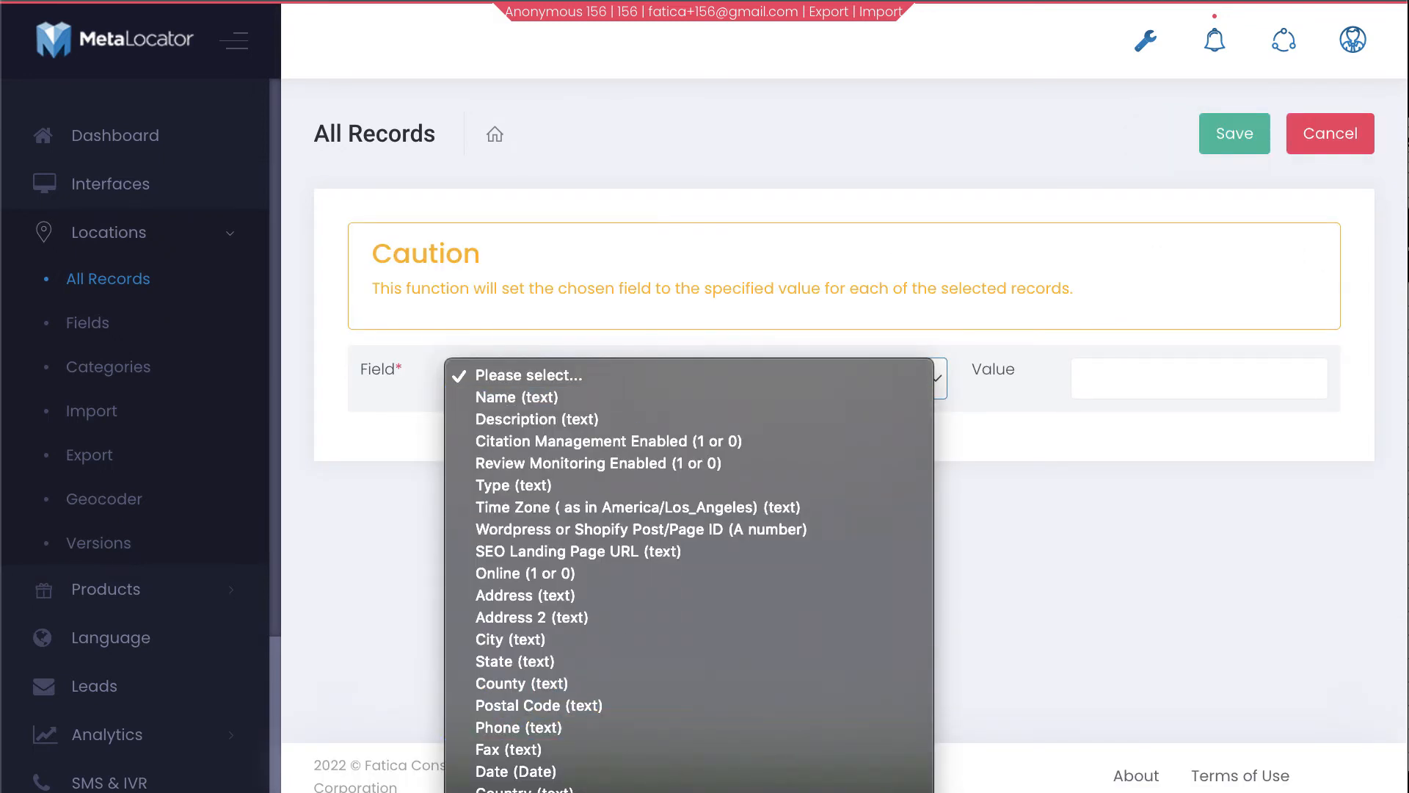
click(646, 790)
click(1106, 383)
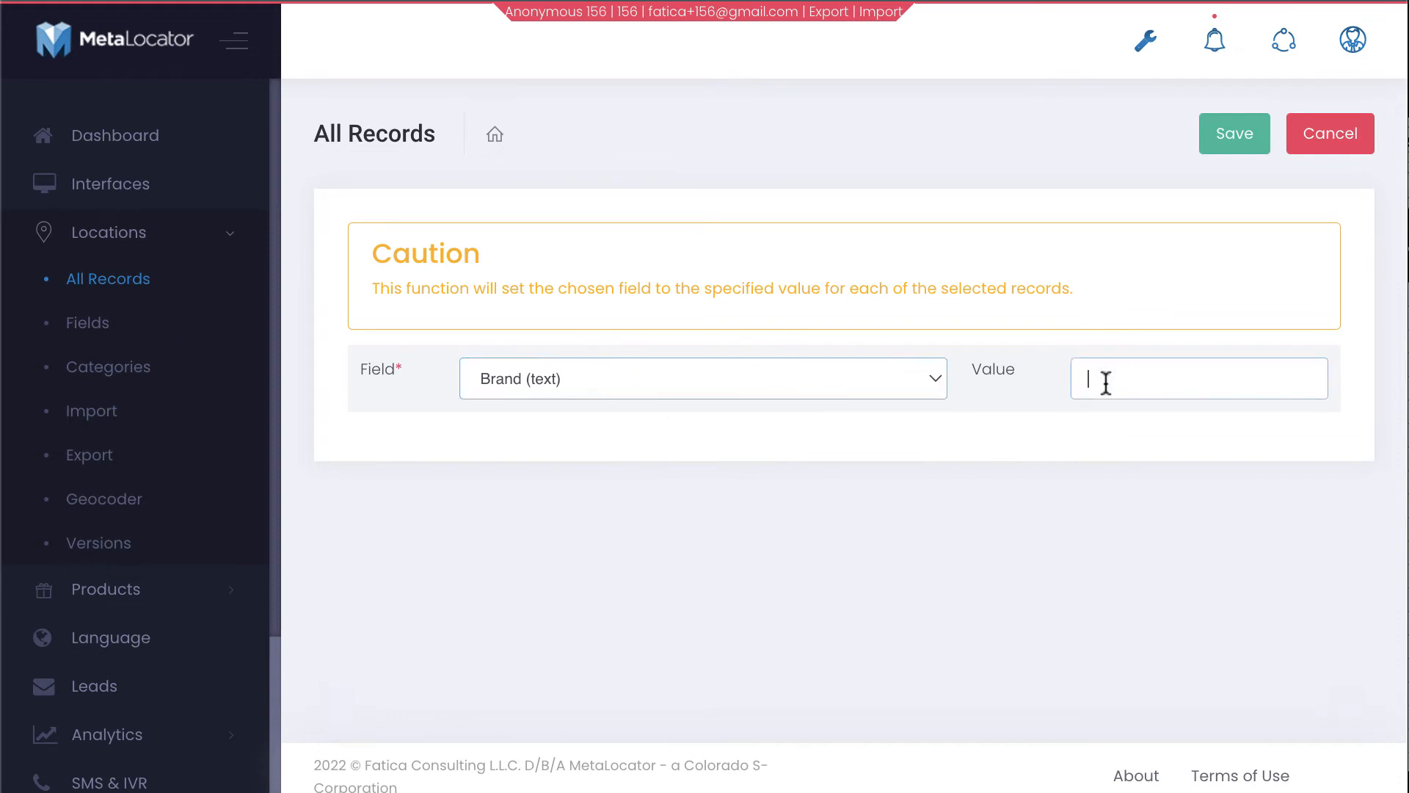
text(Yellow)
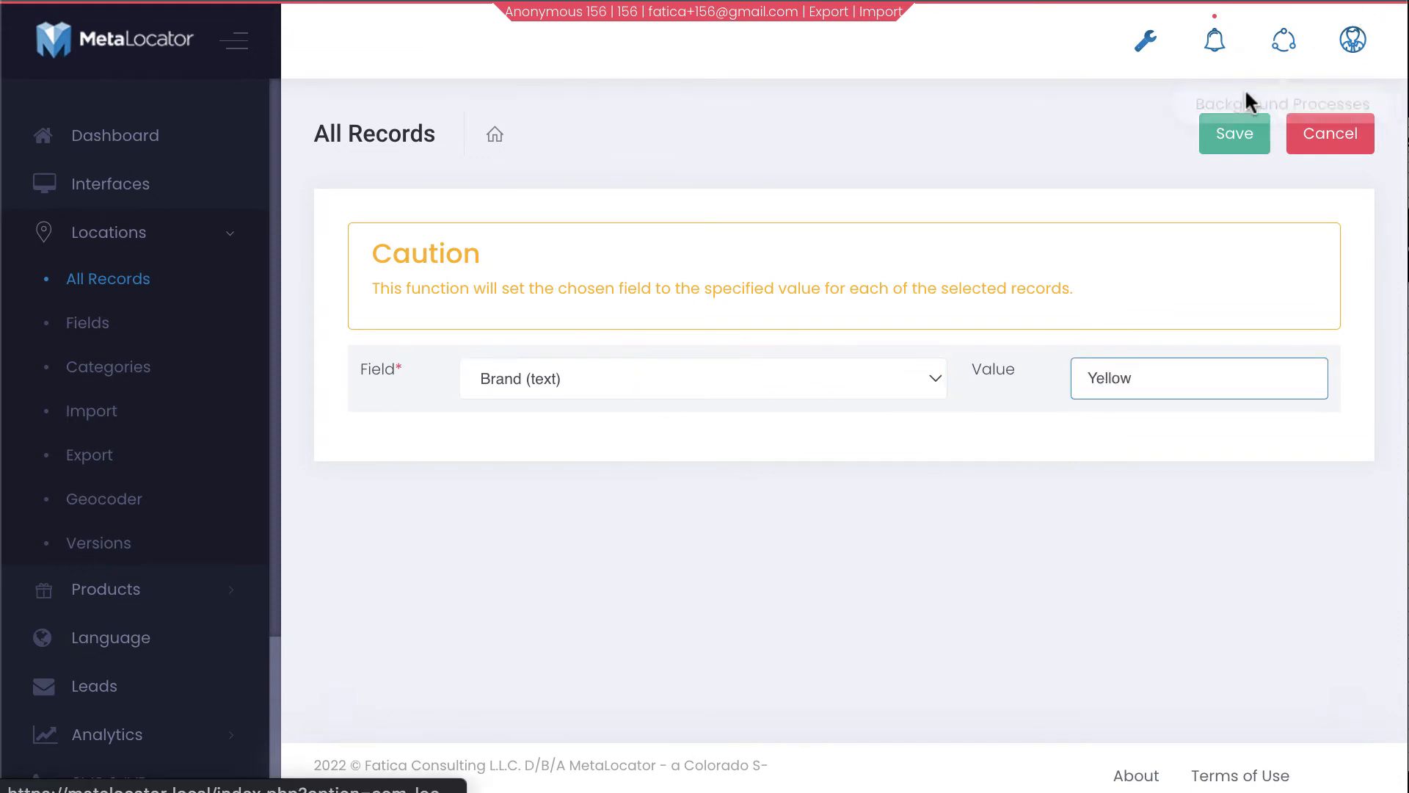
click(1236, 135)
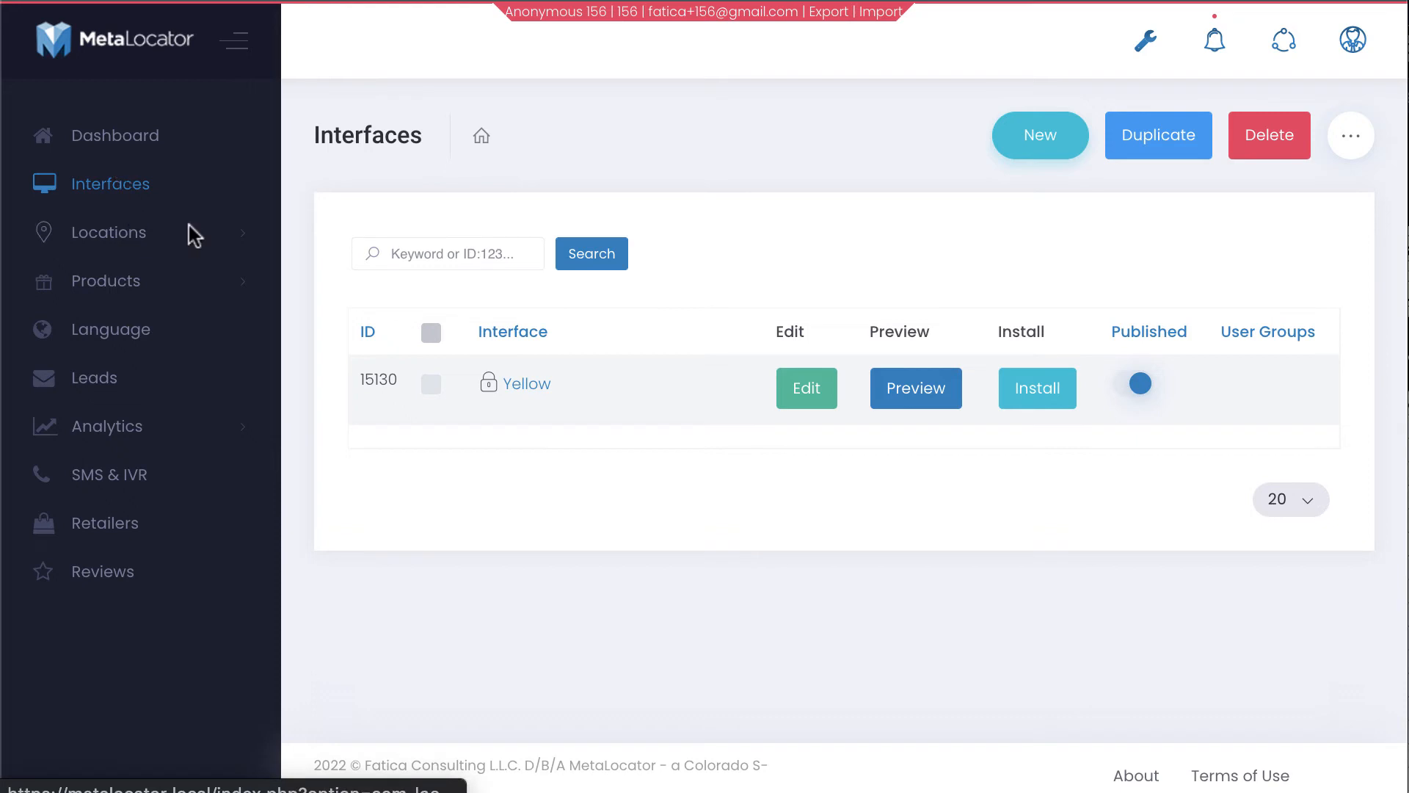
- Open the Yellow interface for editing and add a field filter on locations.Brand in its data settings
click(802, 400)
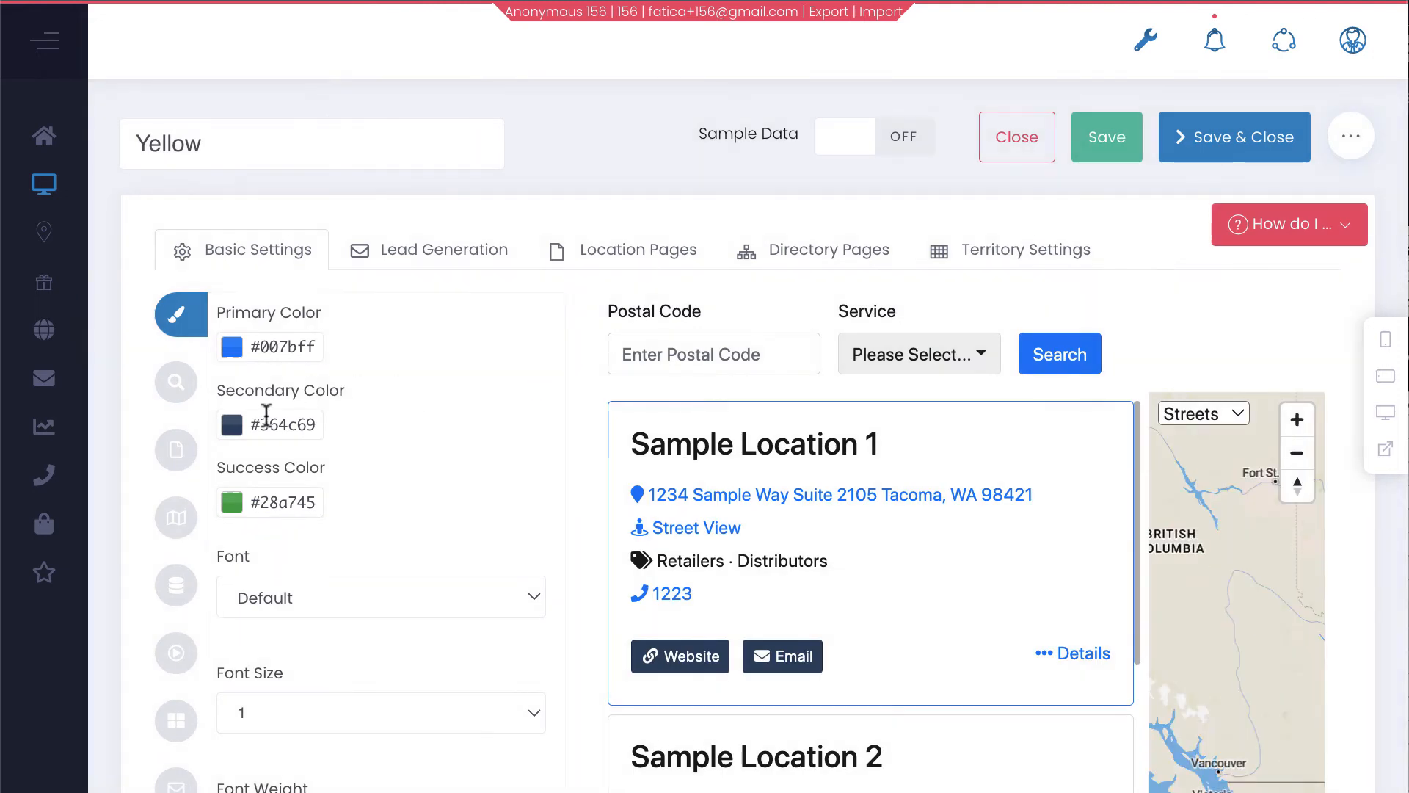
scroll(266, 417, down, 2)
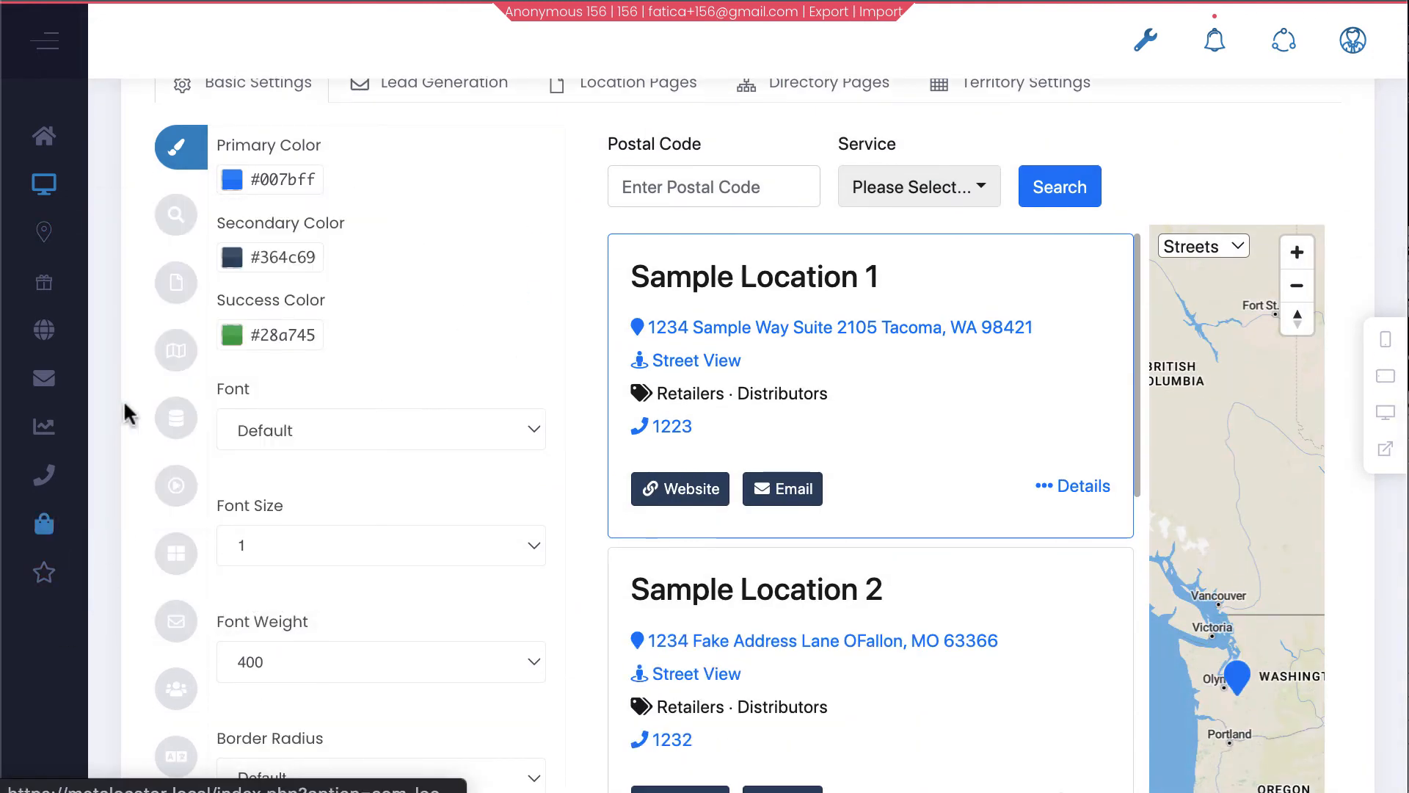
click(172, 417)
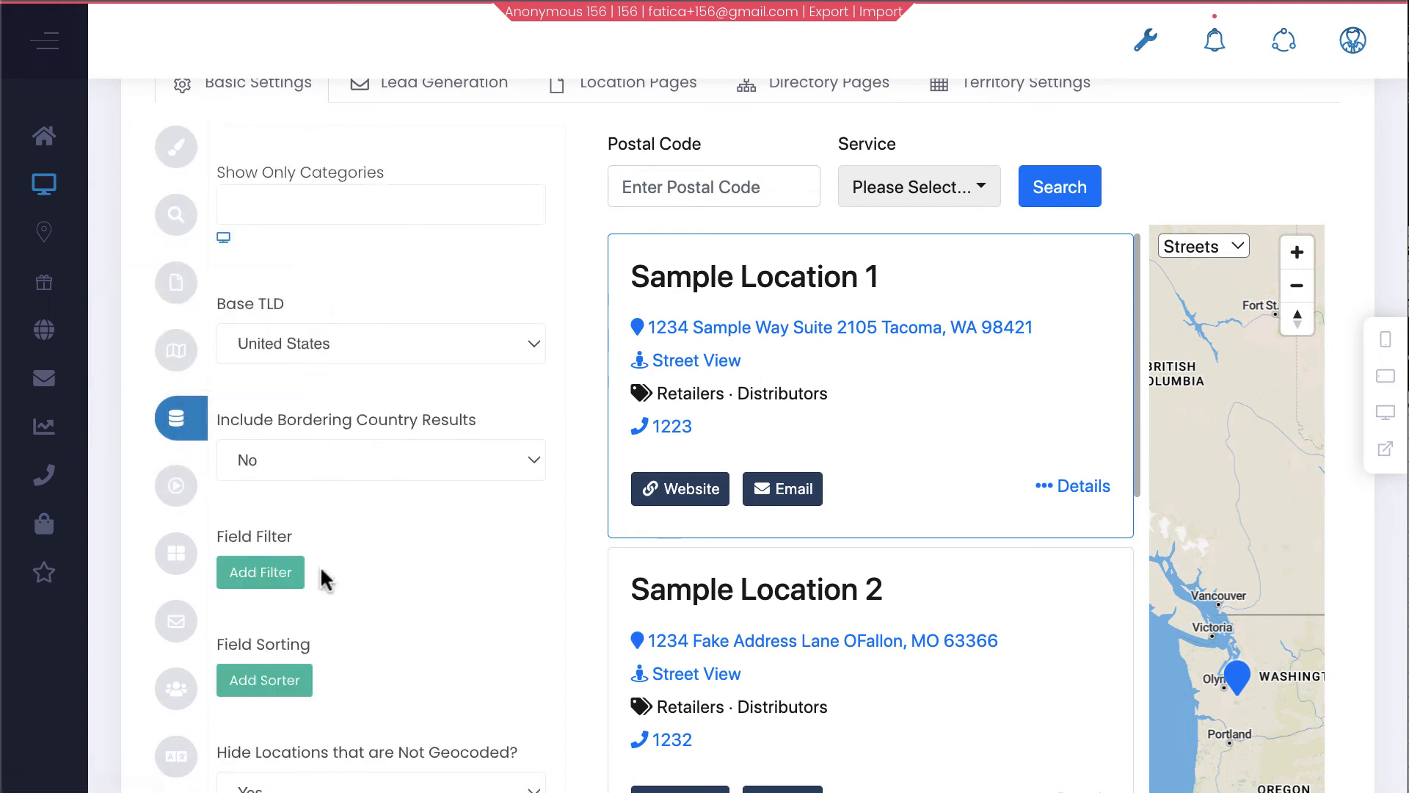
click(291, 582)
click(330, 588)
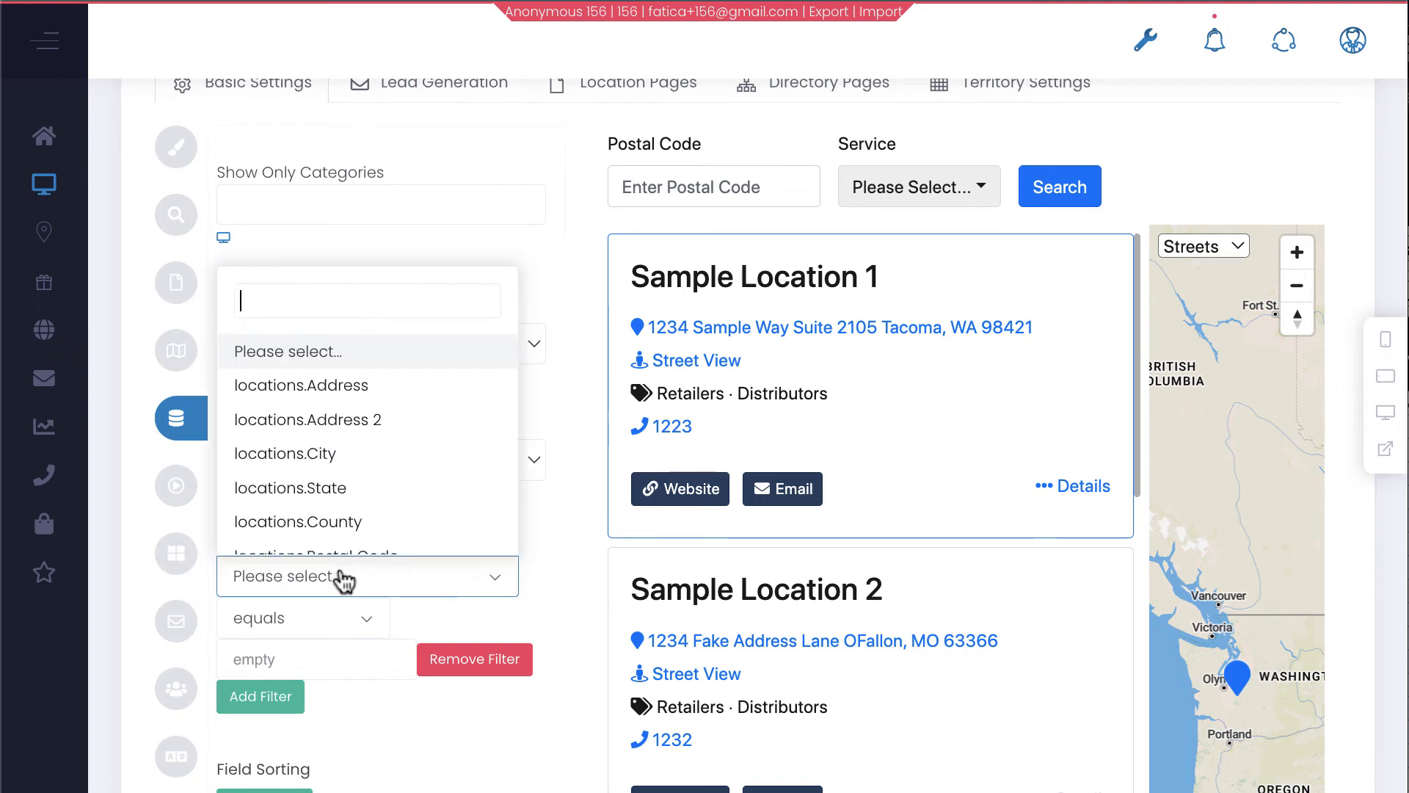
text(bra)
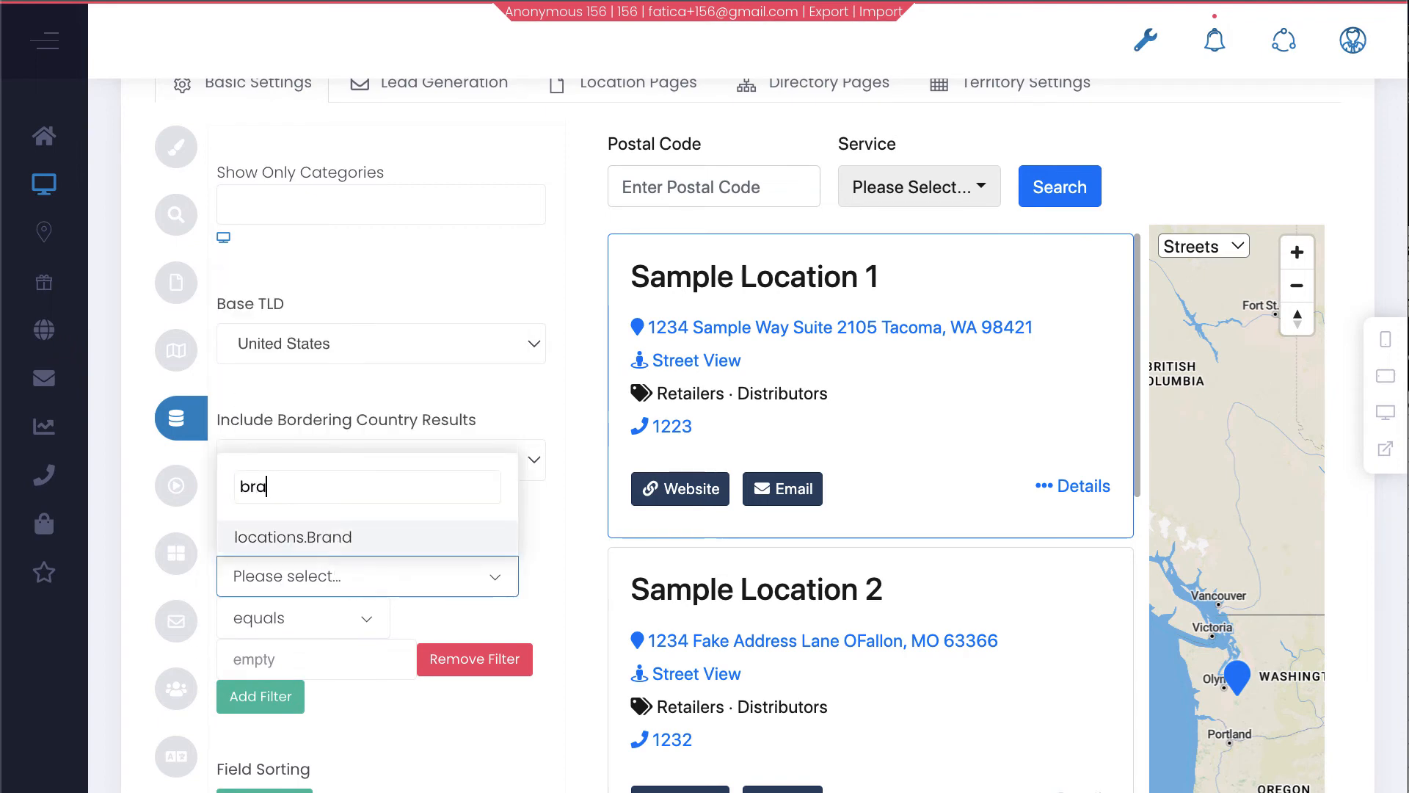
click(331, 535)
- Set the Brand filter's equals value to Yellow and save the interface
click(376, 657)
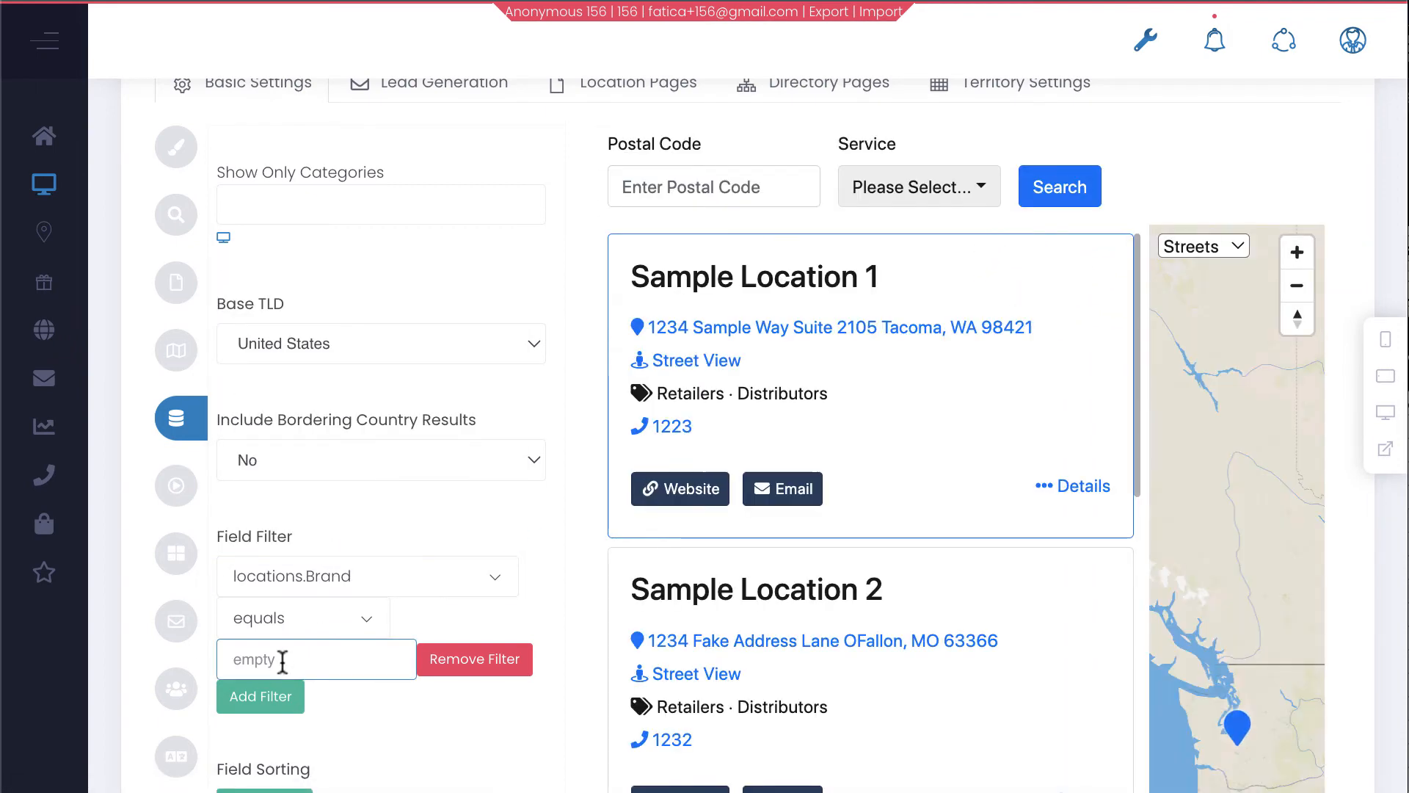
text(Yellow)
click(459, 699)
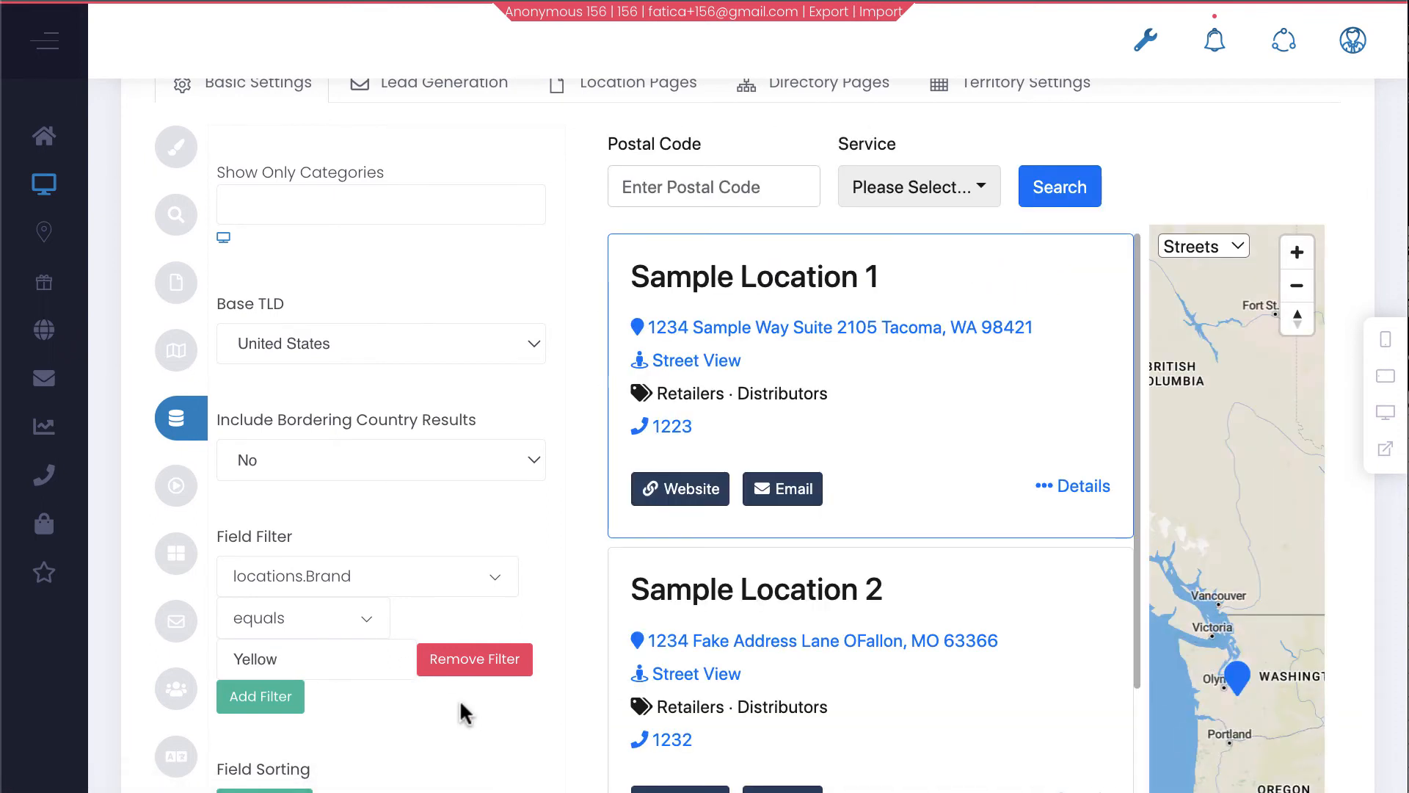
scroll(460, 699, up, 2)
scroll(459, 699, up, 1)
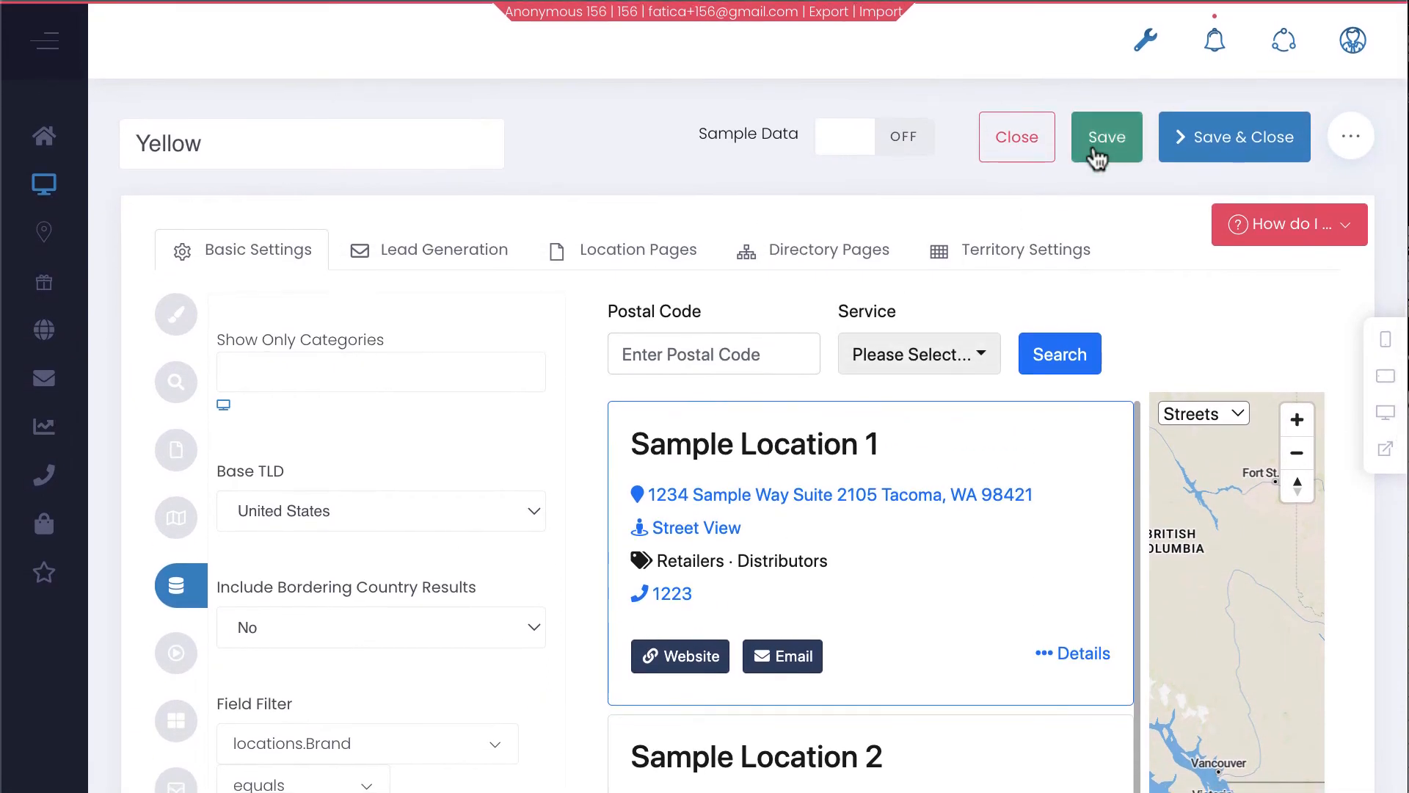
click(1097, 156)
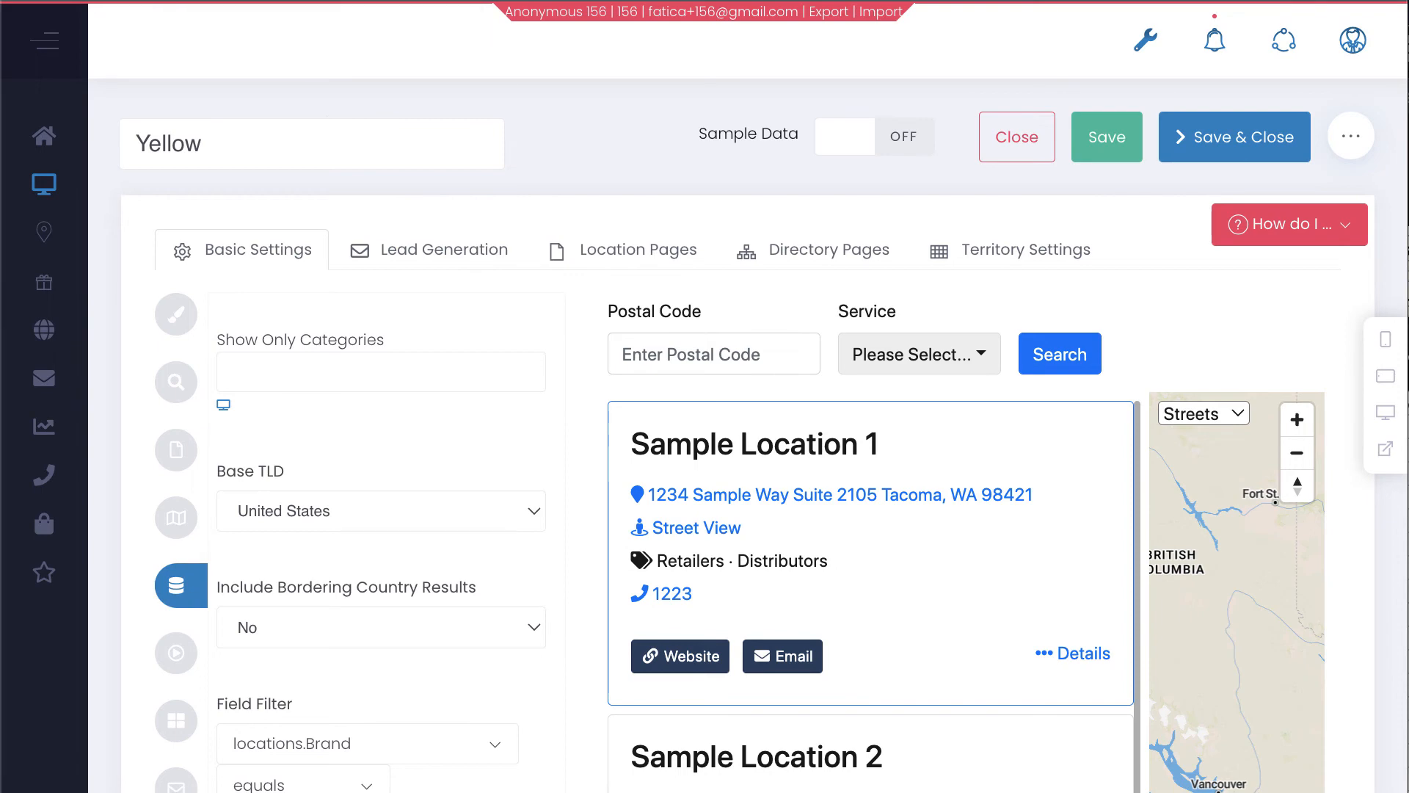
key(super+Tab)
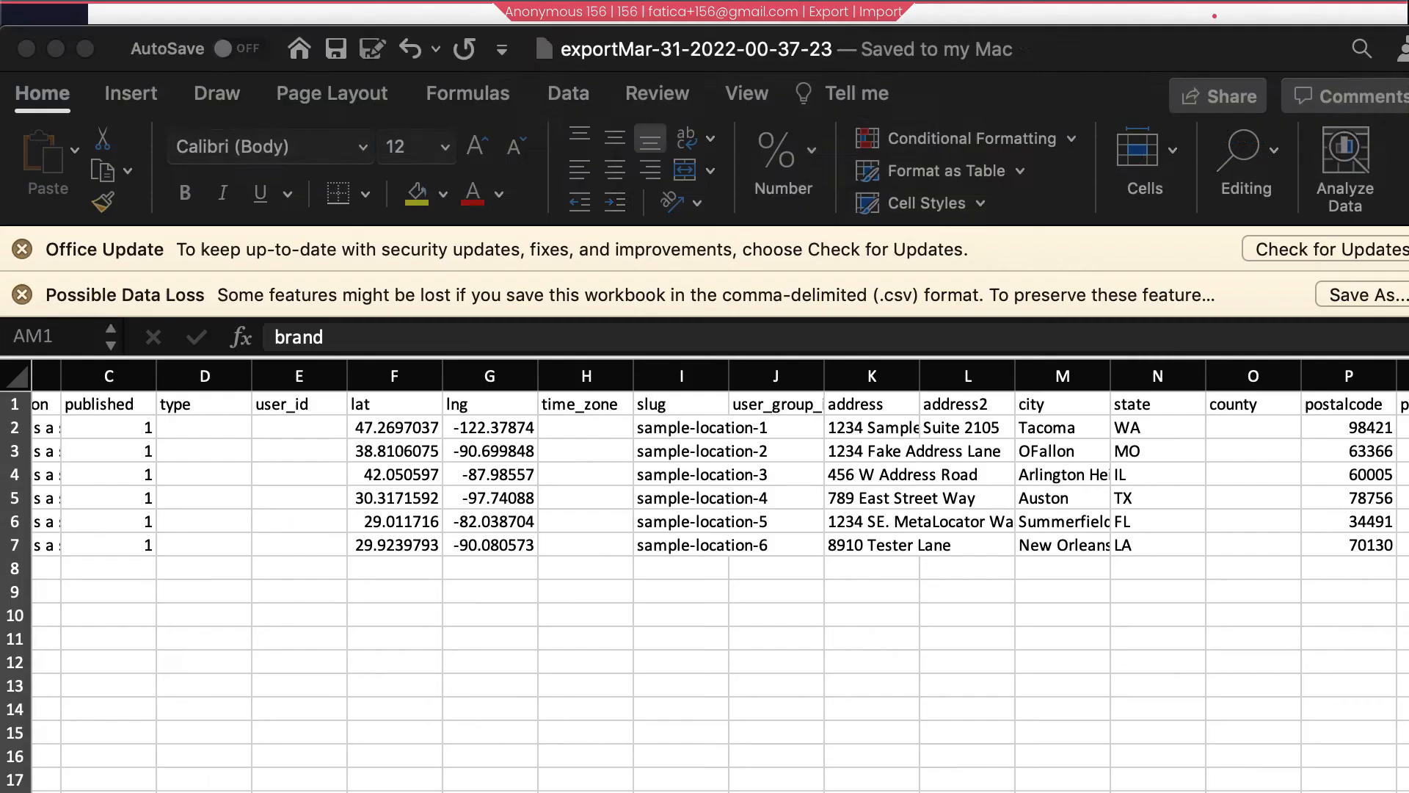
scroll(536, 629, left, 4)
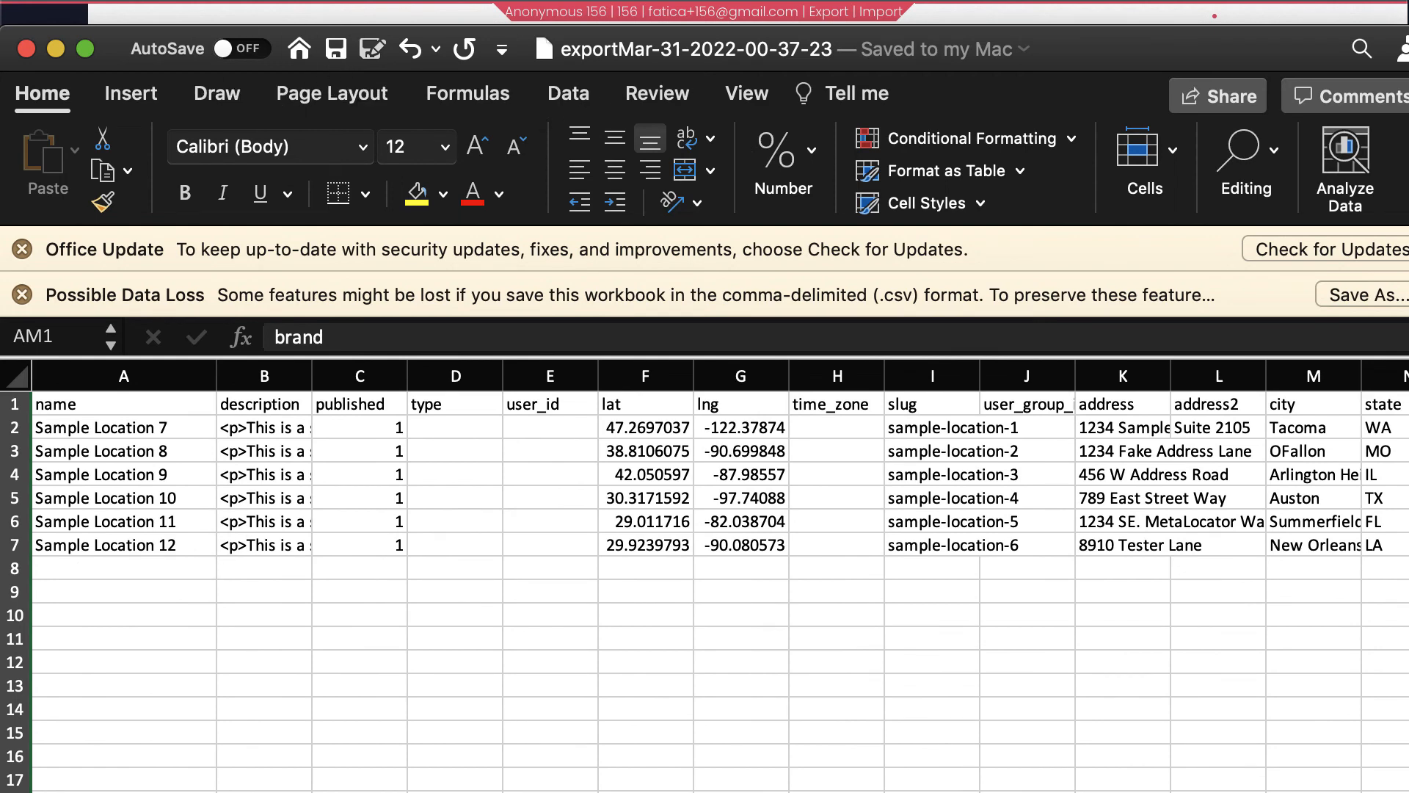
key(super+Tab)
mouse_move(11, 173)
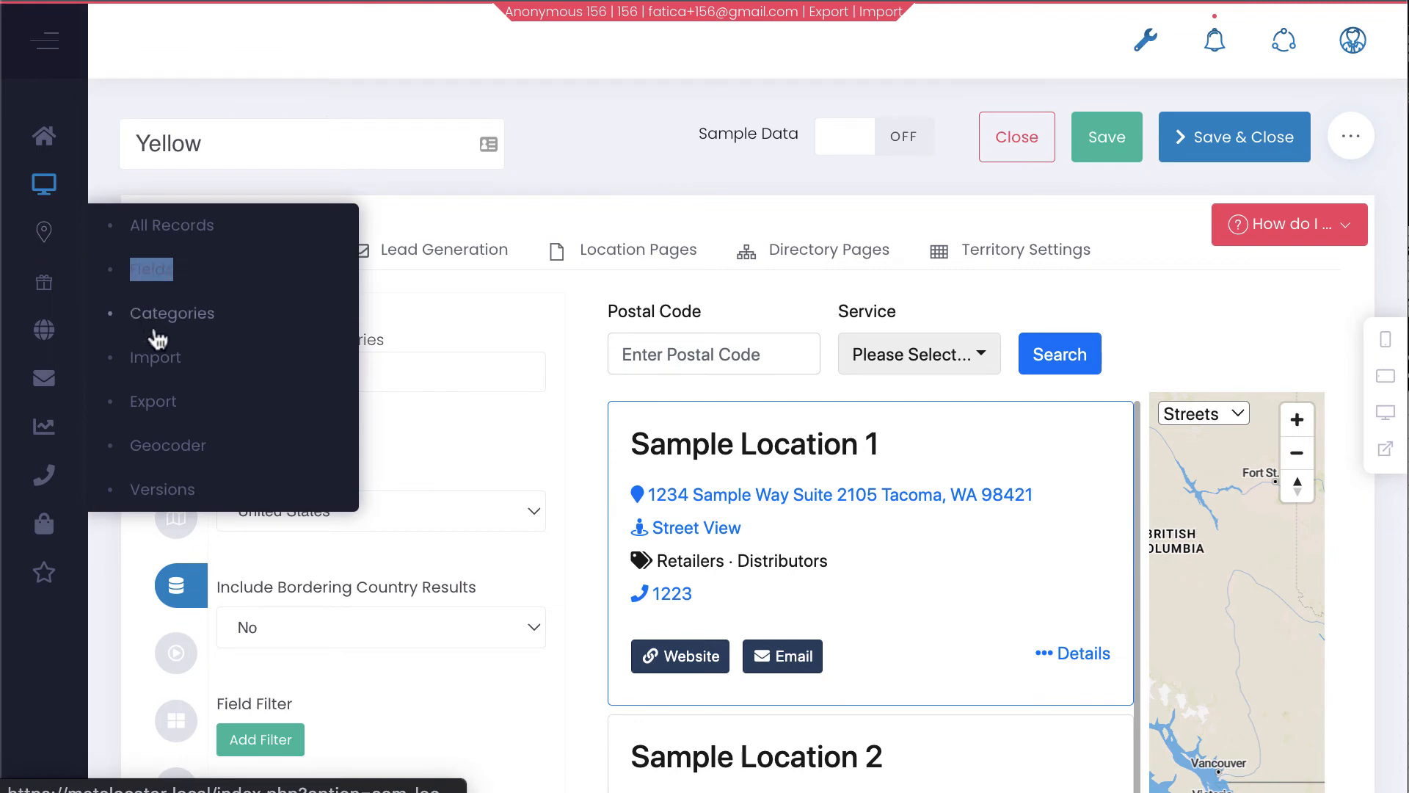
click(155, 360)
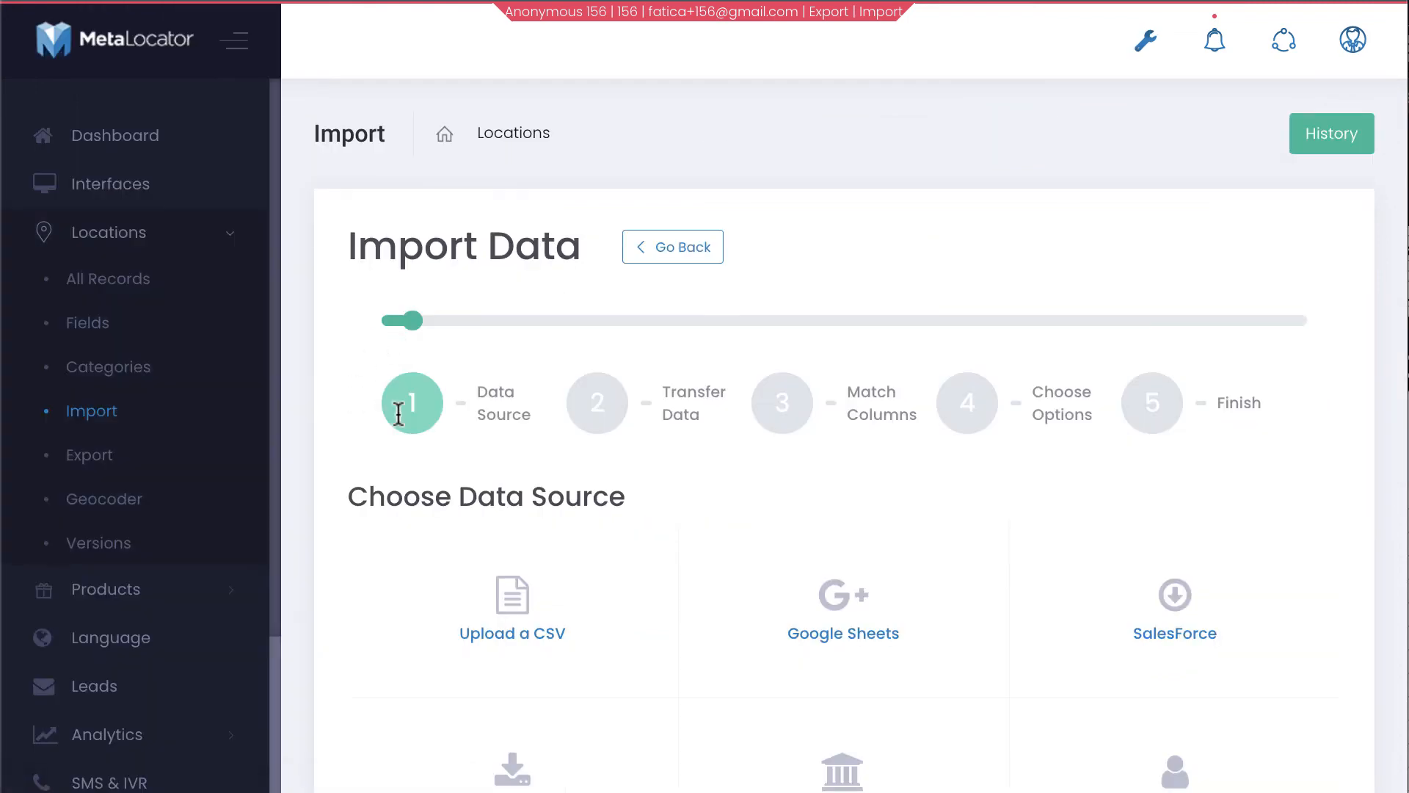
click(512, 595)
click(425, 567)
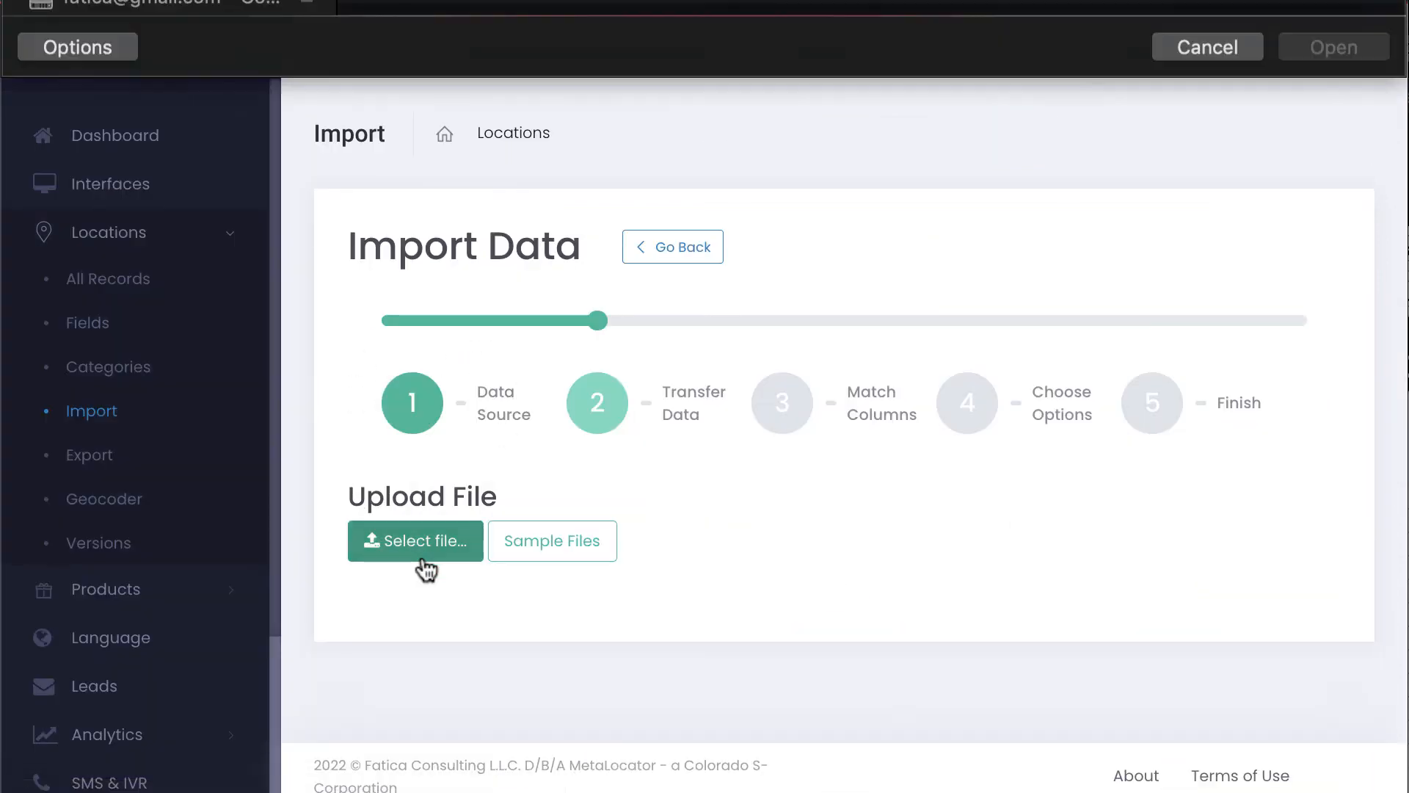
click(510, 109)
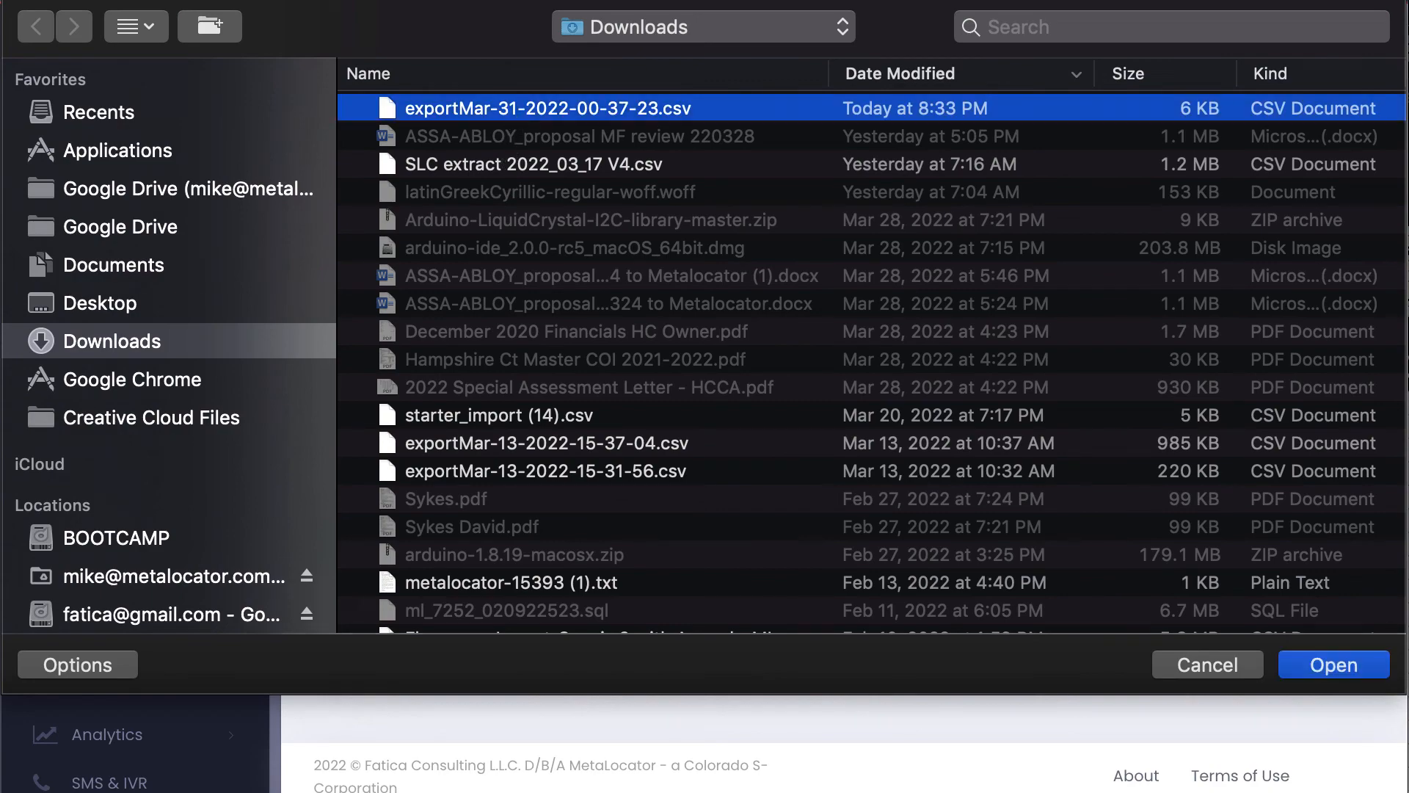
click(1320, 665)
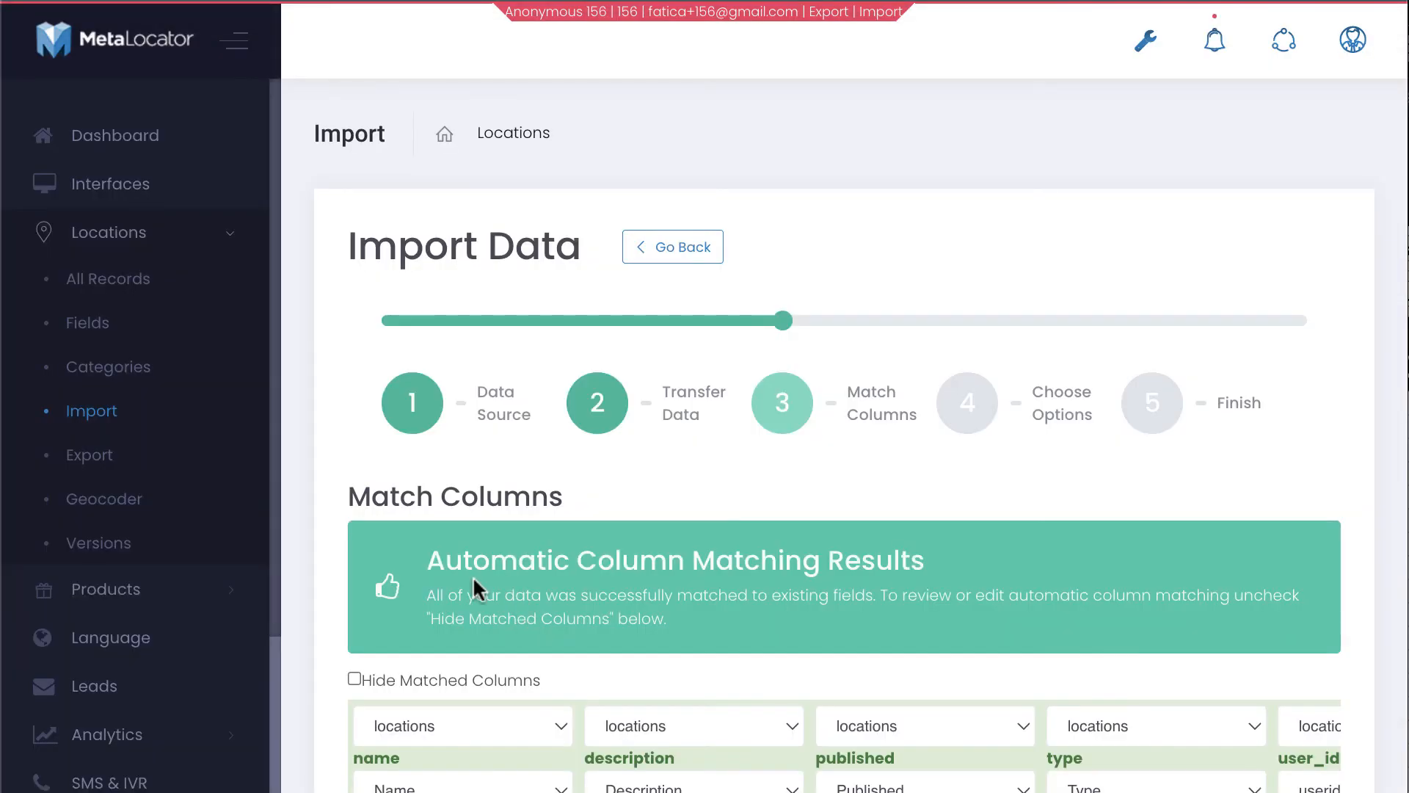
- Accept the automatic column matching and run the import with the Add option
scroll(385, 621, down, 5)
click(379, 619)
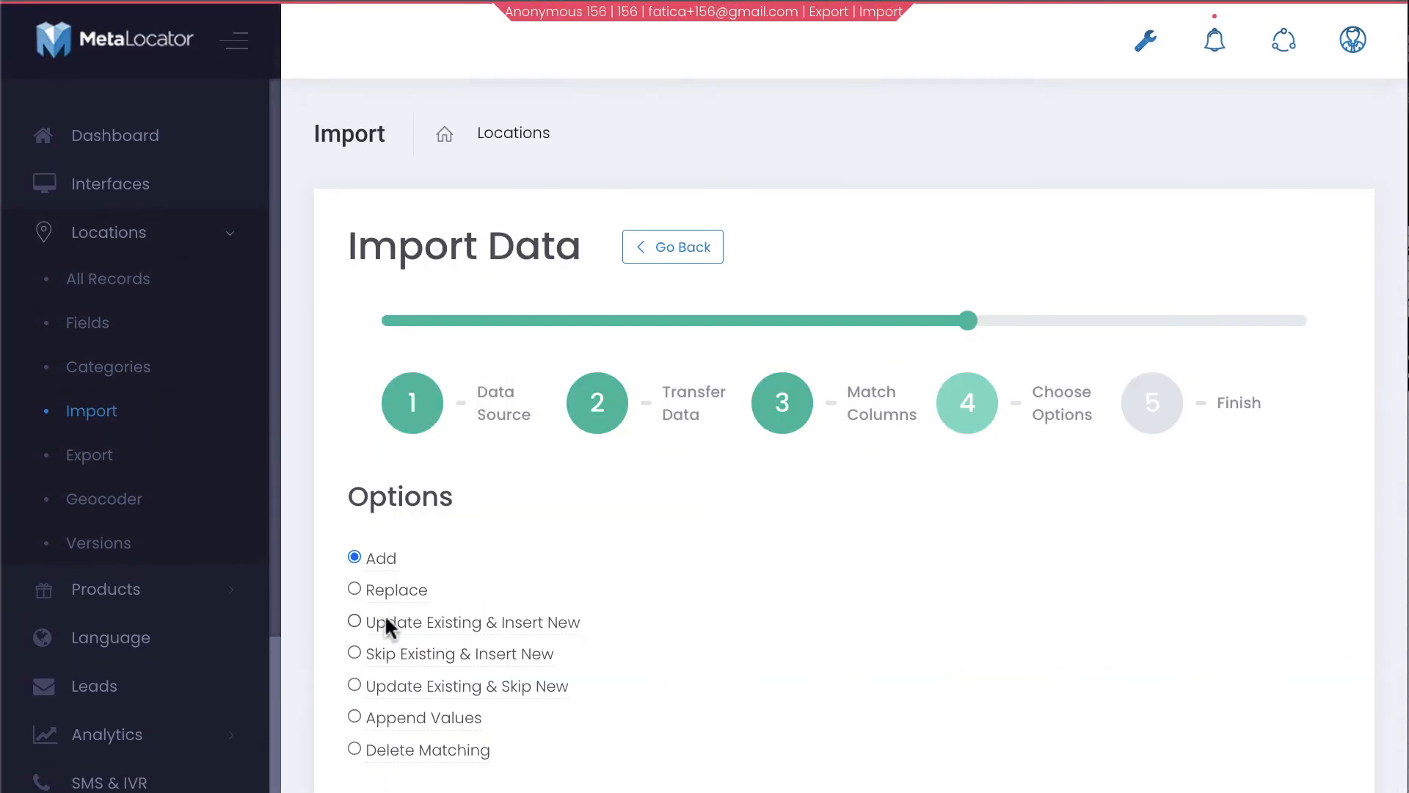
scroll(384, 580, down, 3)
click(376, 642)
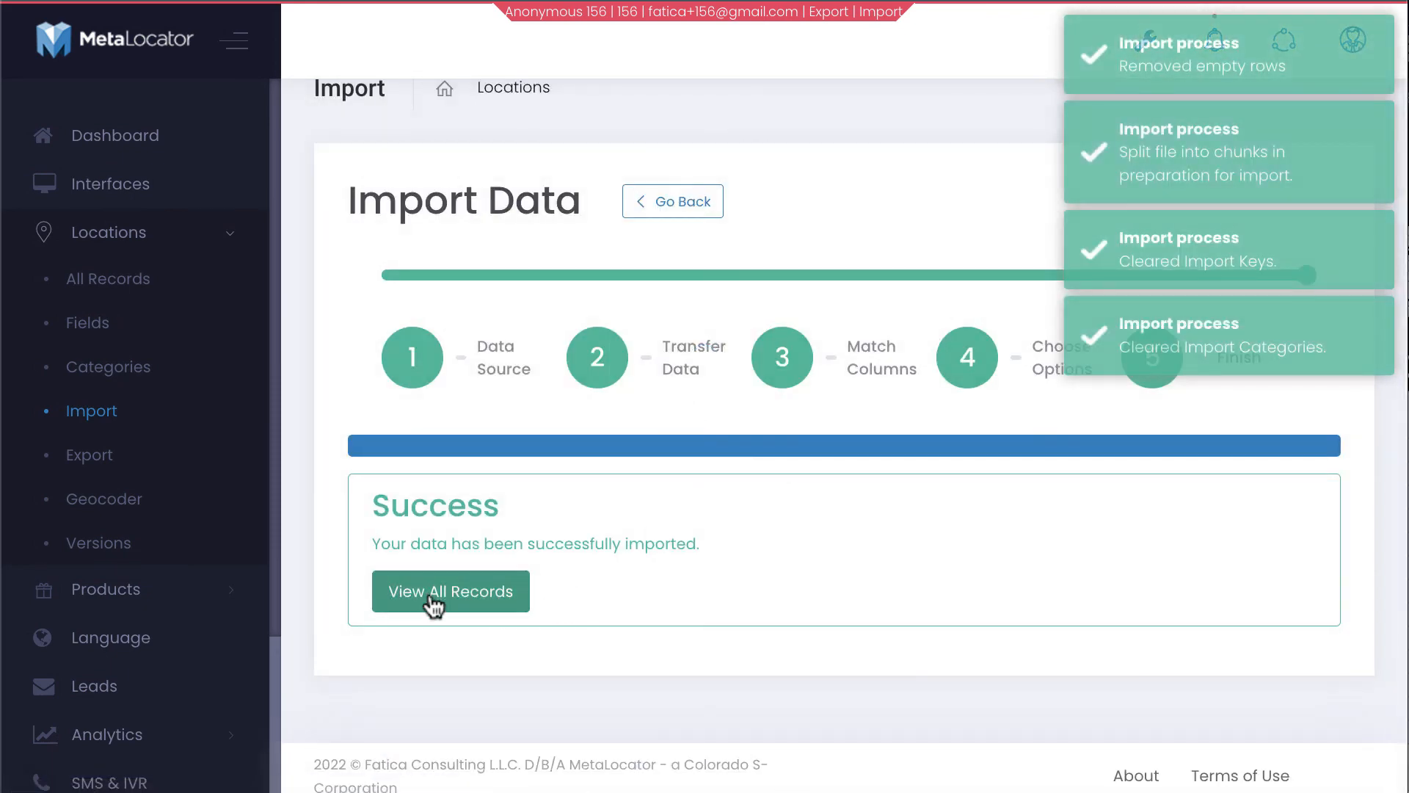
- Open all location records from the finished import and look through the list for the added locations
click(435, 599)
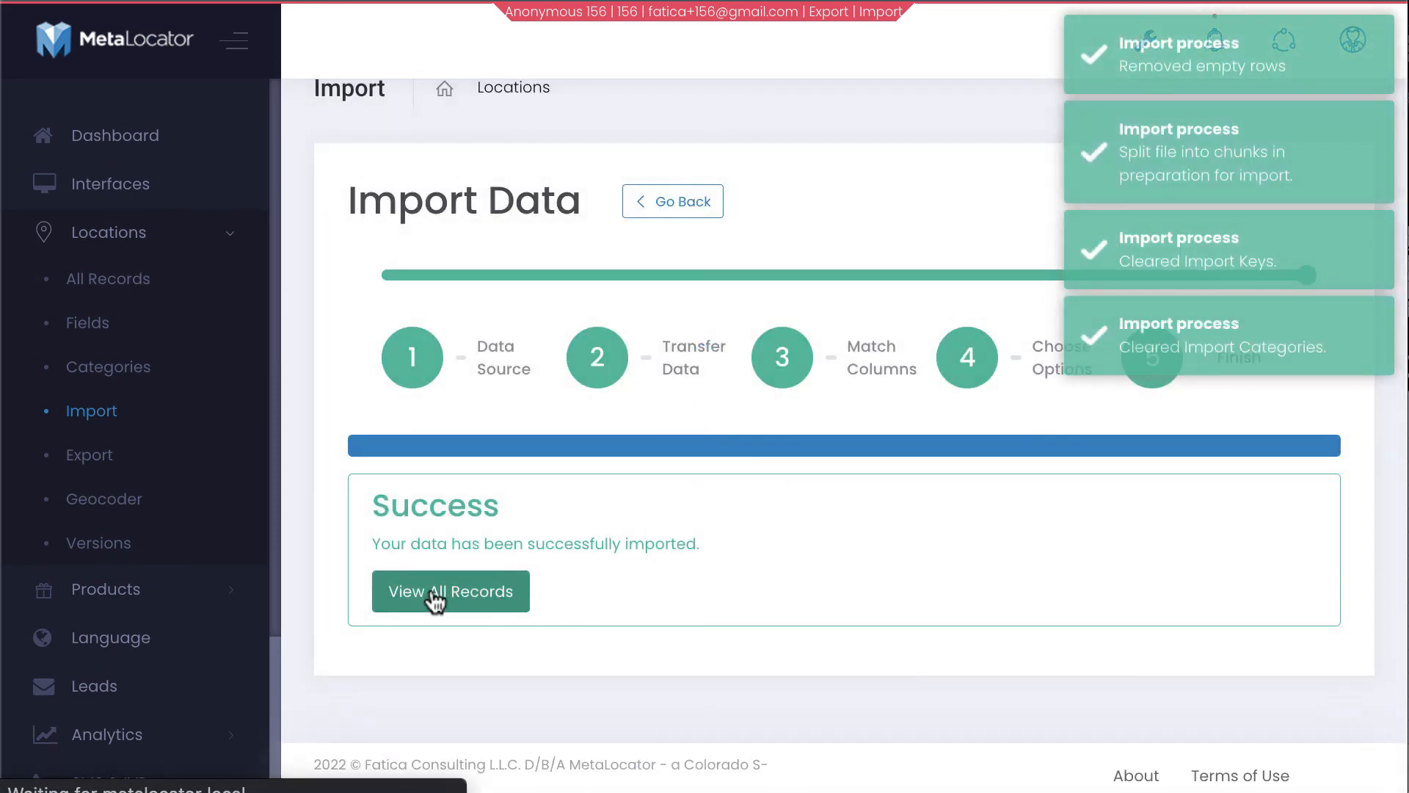
scroll(474, 499, down, 15)
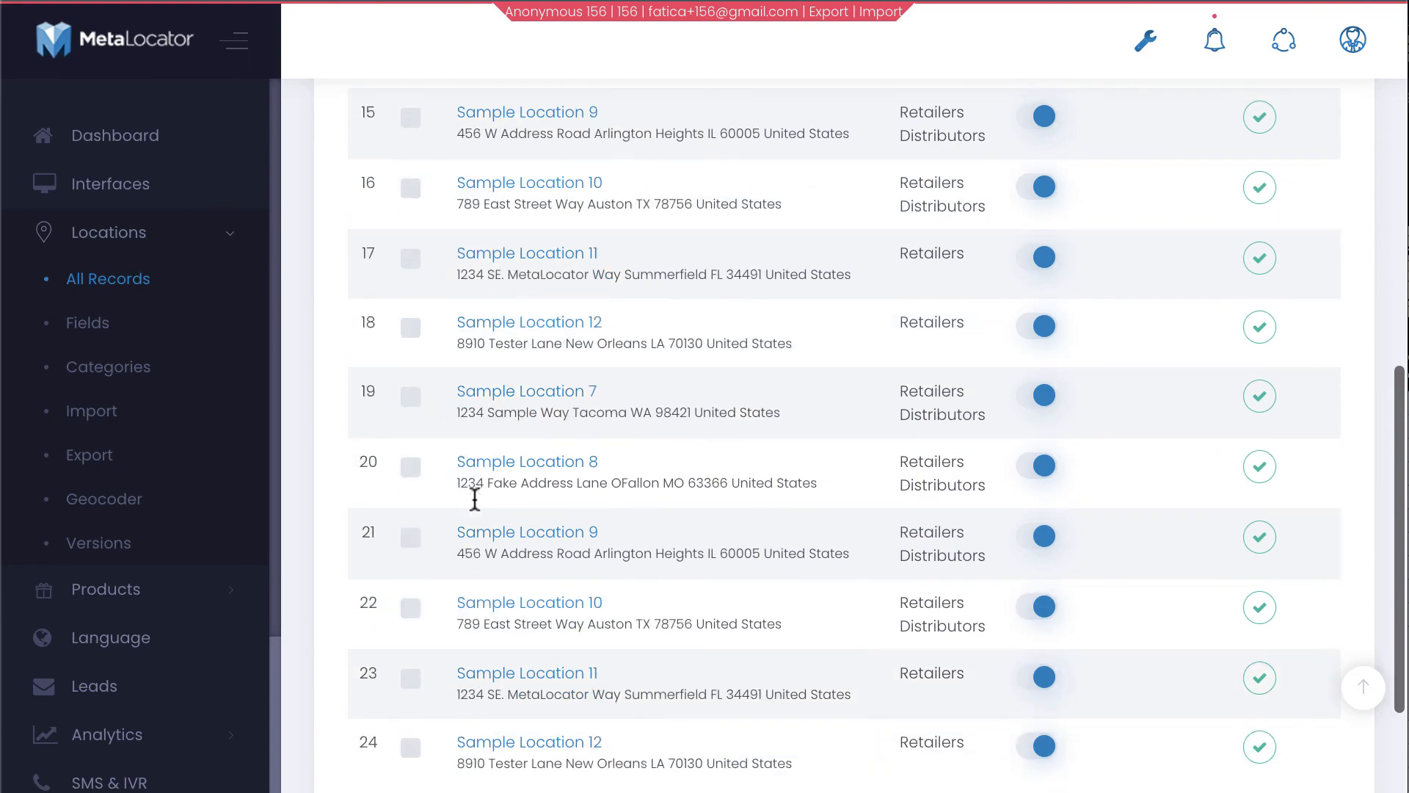
scroll(475, 499, down, 3)
scroll(475, 499, up, 9)
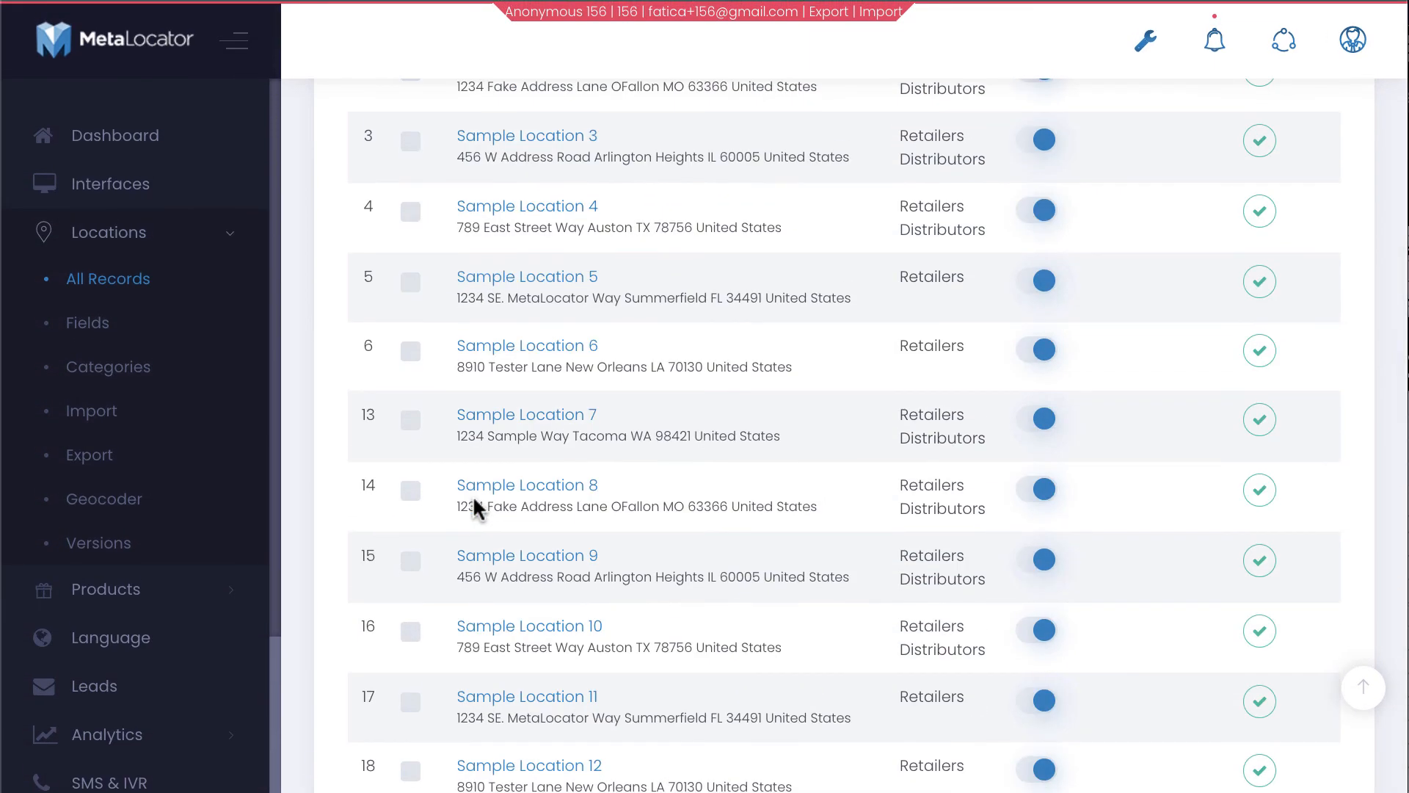
scroll(474, 500, down, 15)
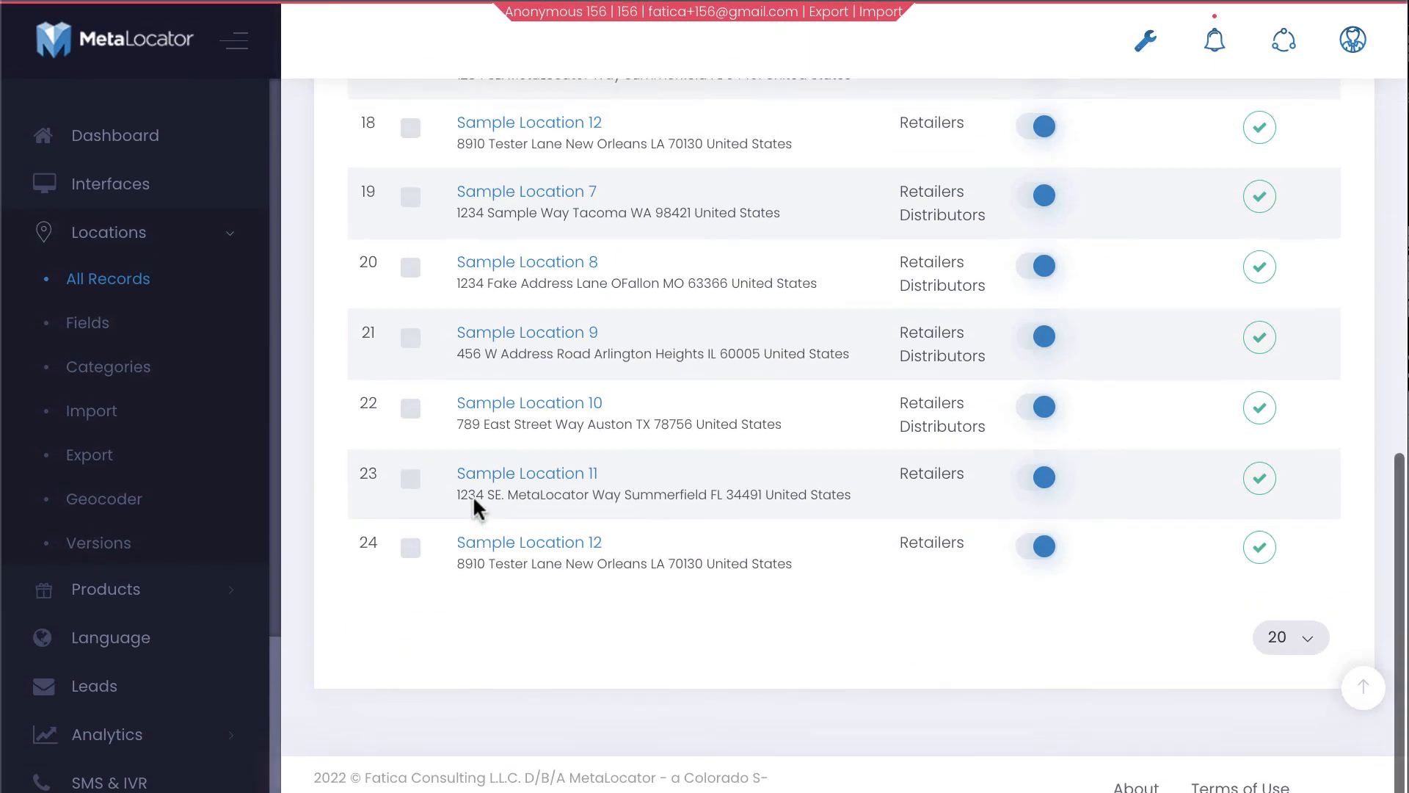
scroll(473, 495, up, 15)
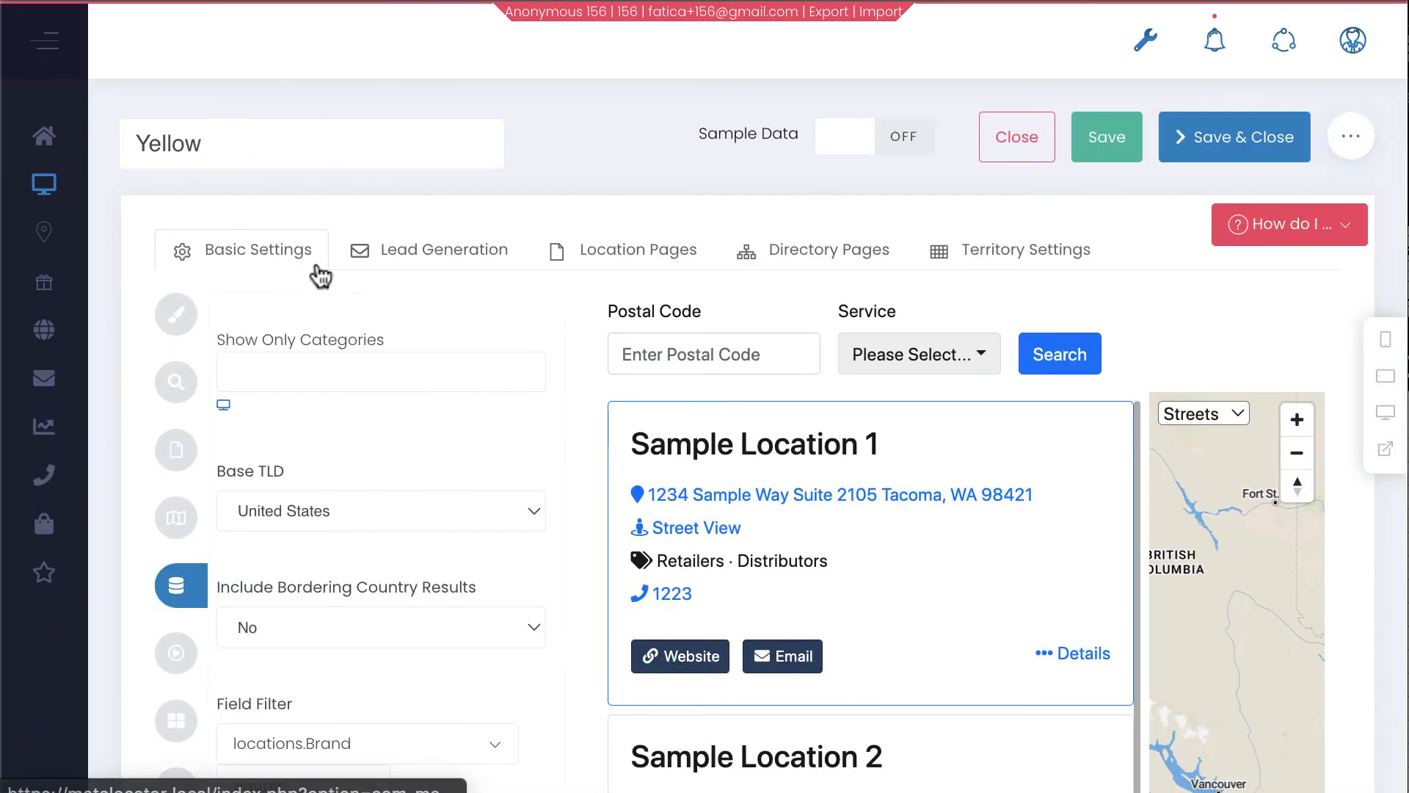
- Create a new interface with the Rich Media layout and name it Purple
mouse_move(53, 220)
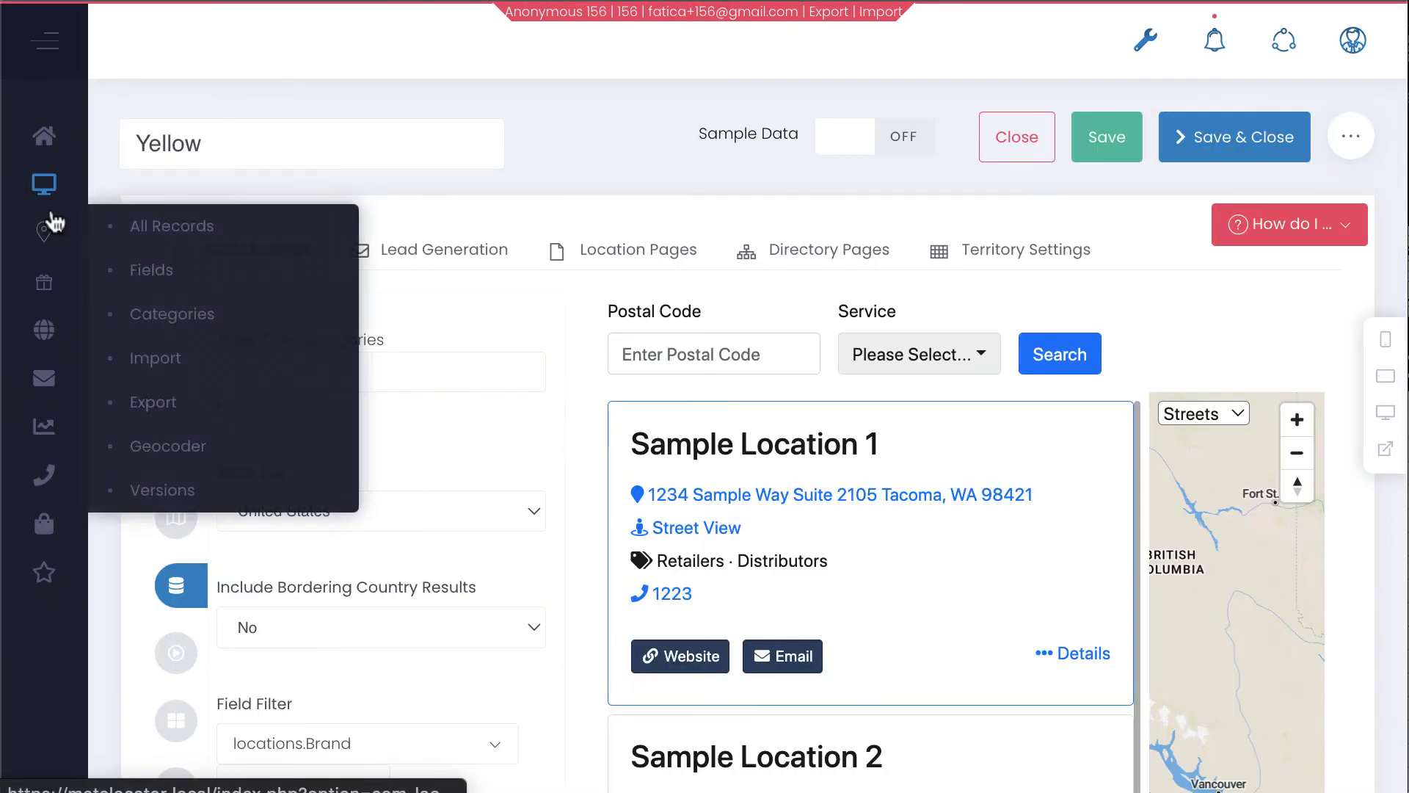
click(47, 192)
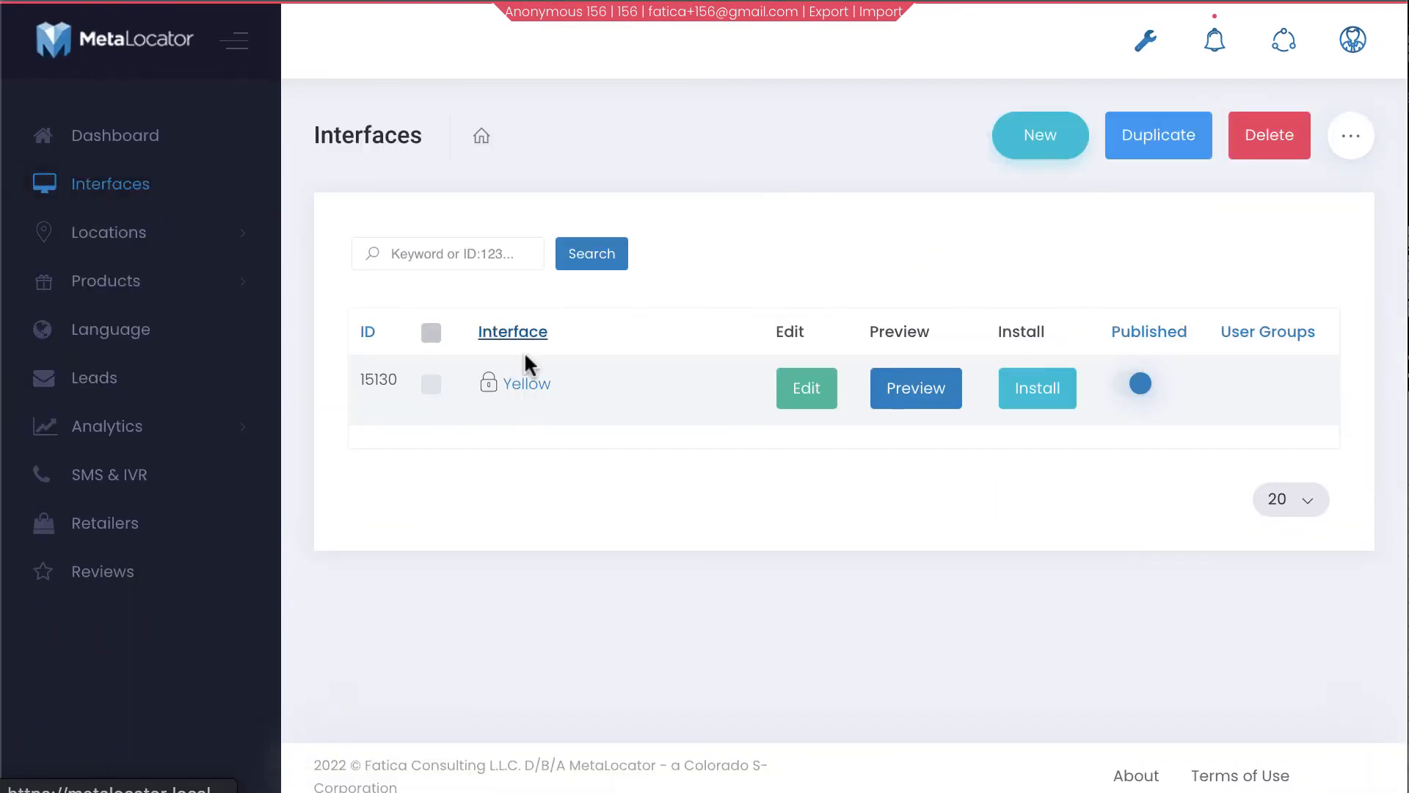
click(1044, 147)
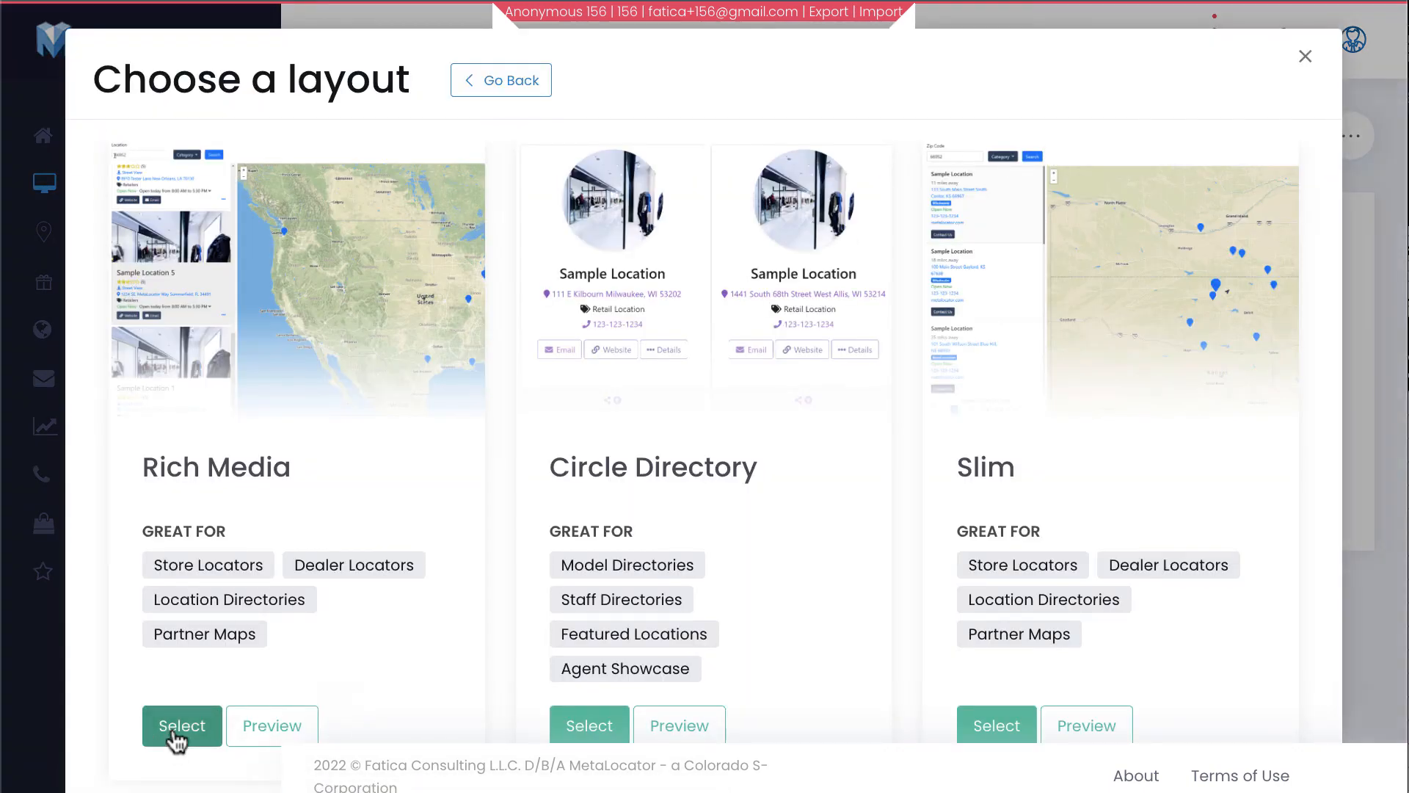
click(219, 727)
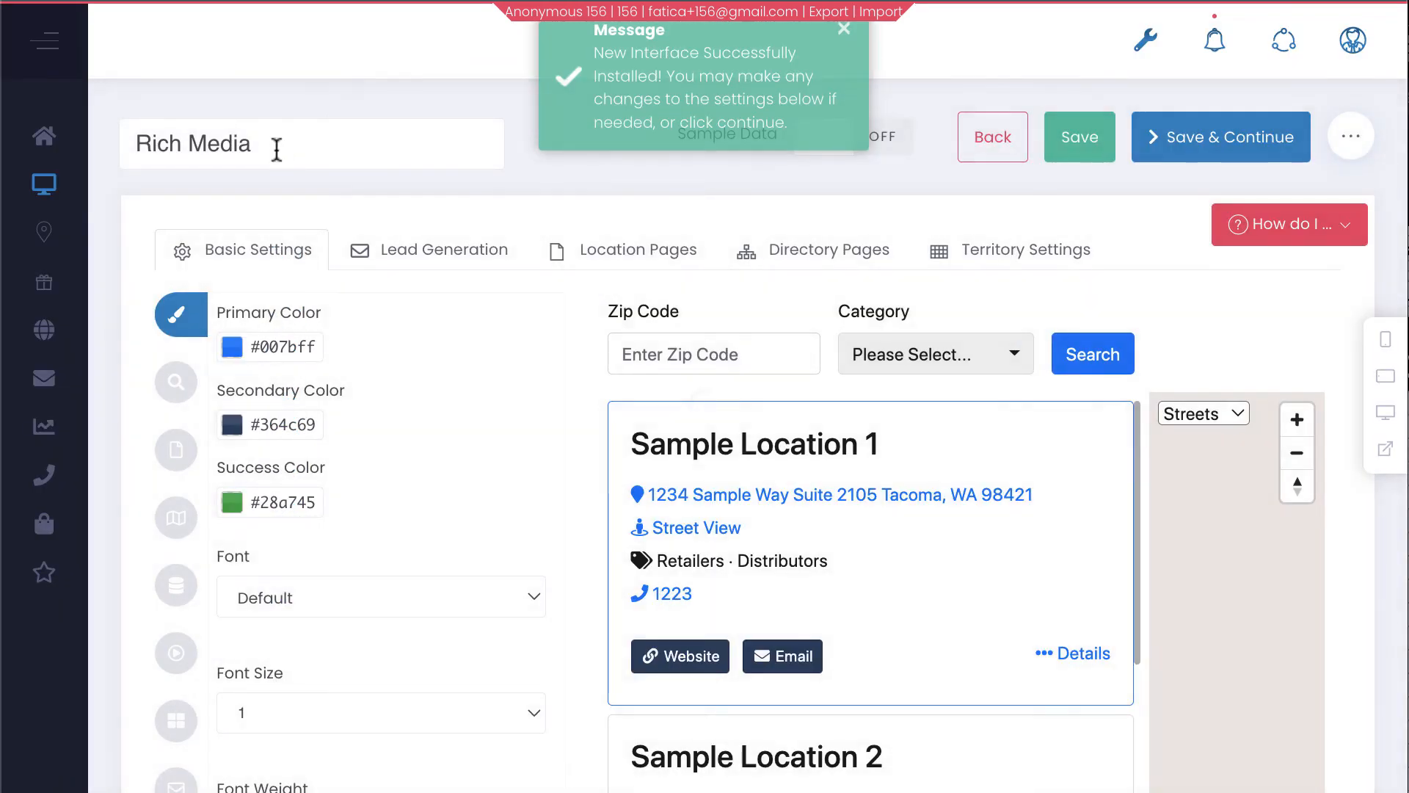
drag(251, 144, 48, 116)
text(Purple)
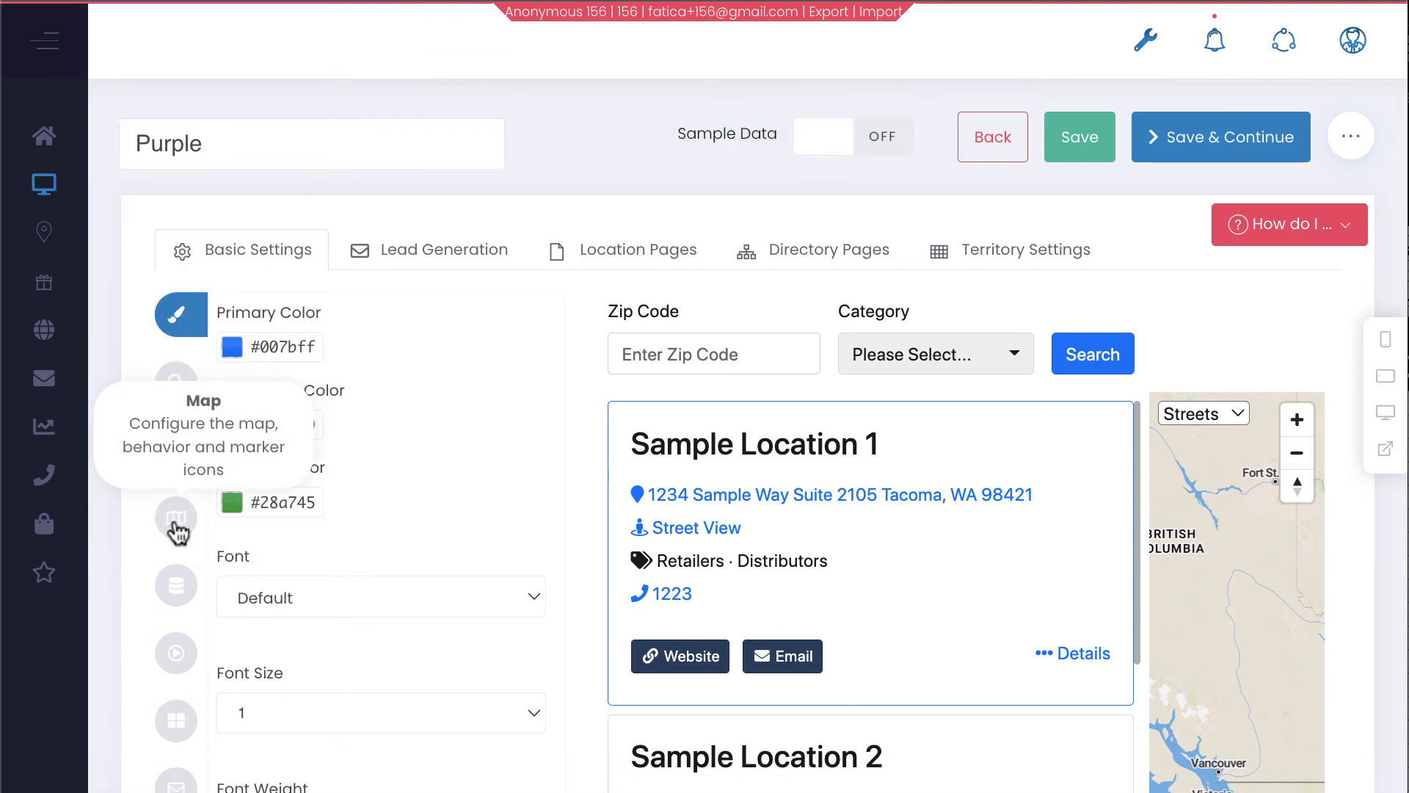
- Add a field filter on locations.Brand in the Purple interface's data settings
click(190, 582)
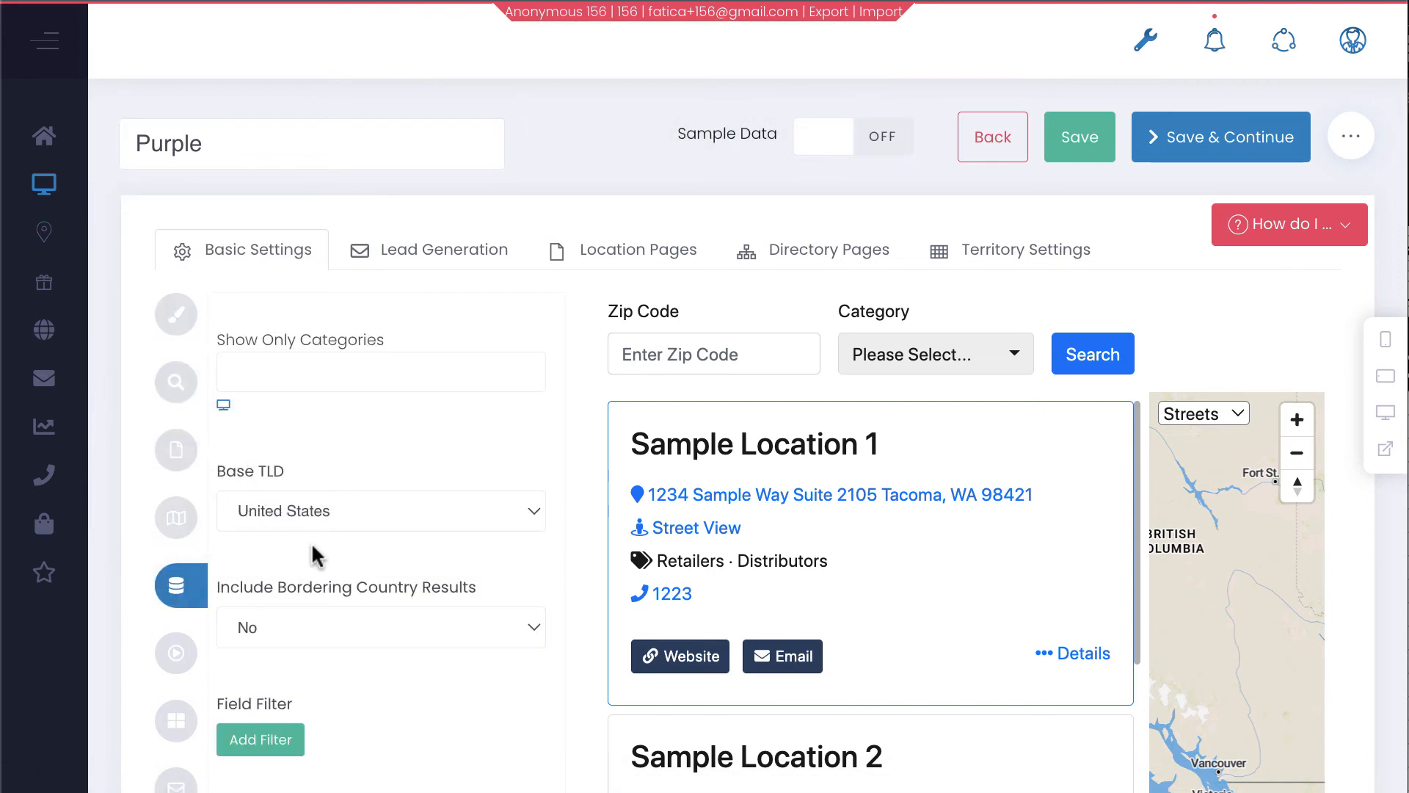
scroll(312, 545, down, 3)
click(279, 505)
click(340, 505)
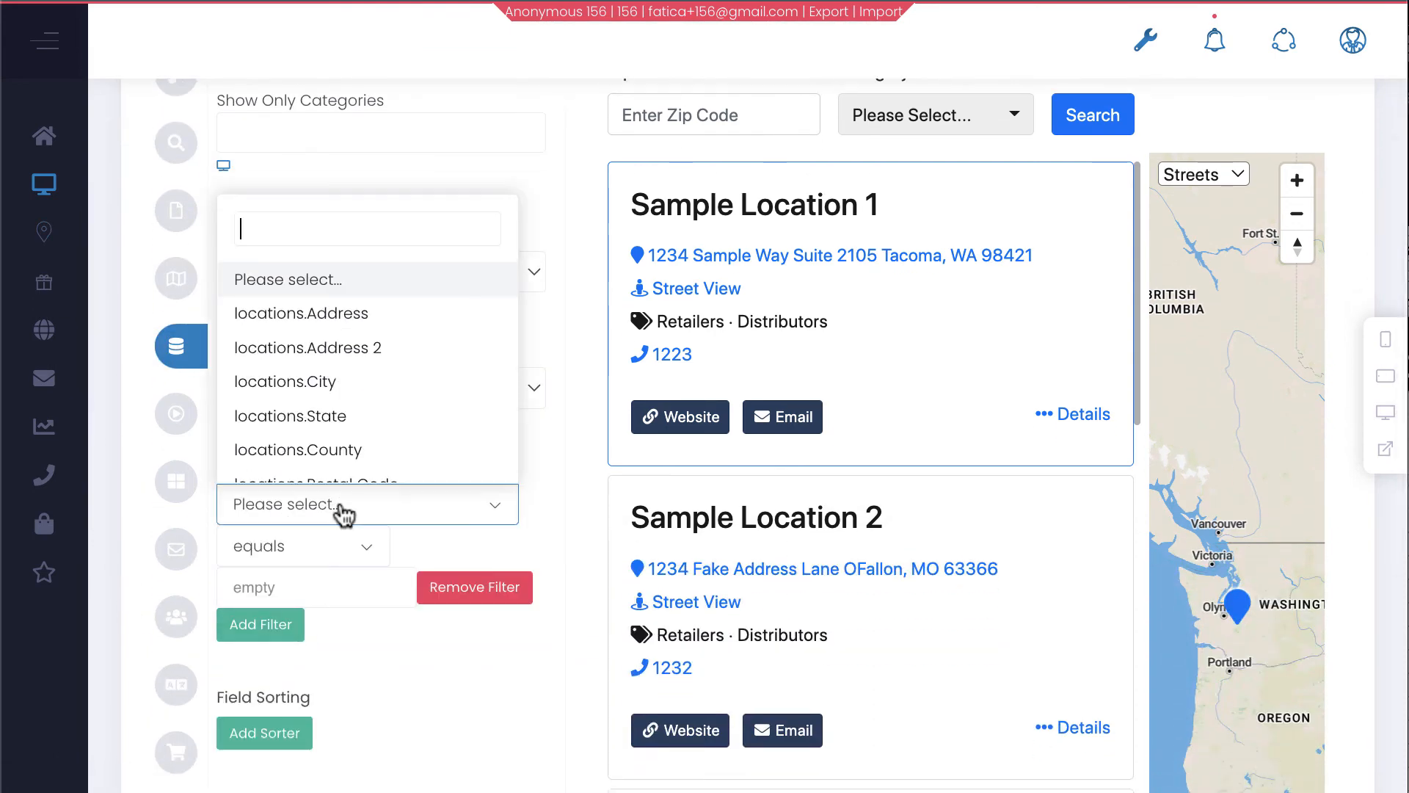
text(br)
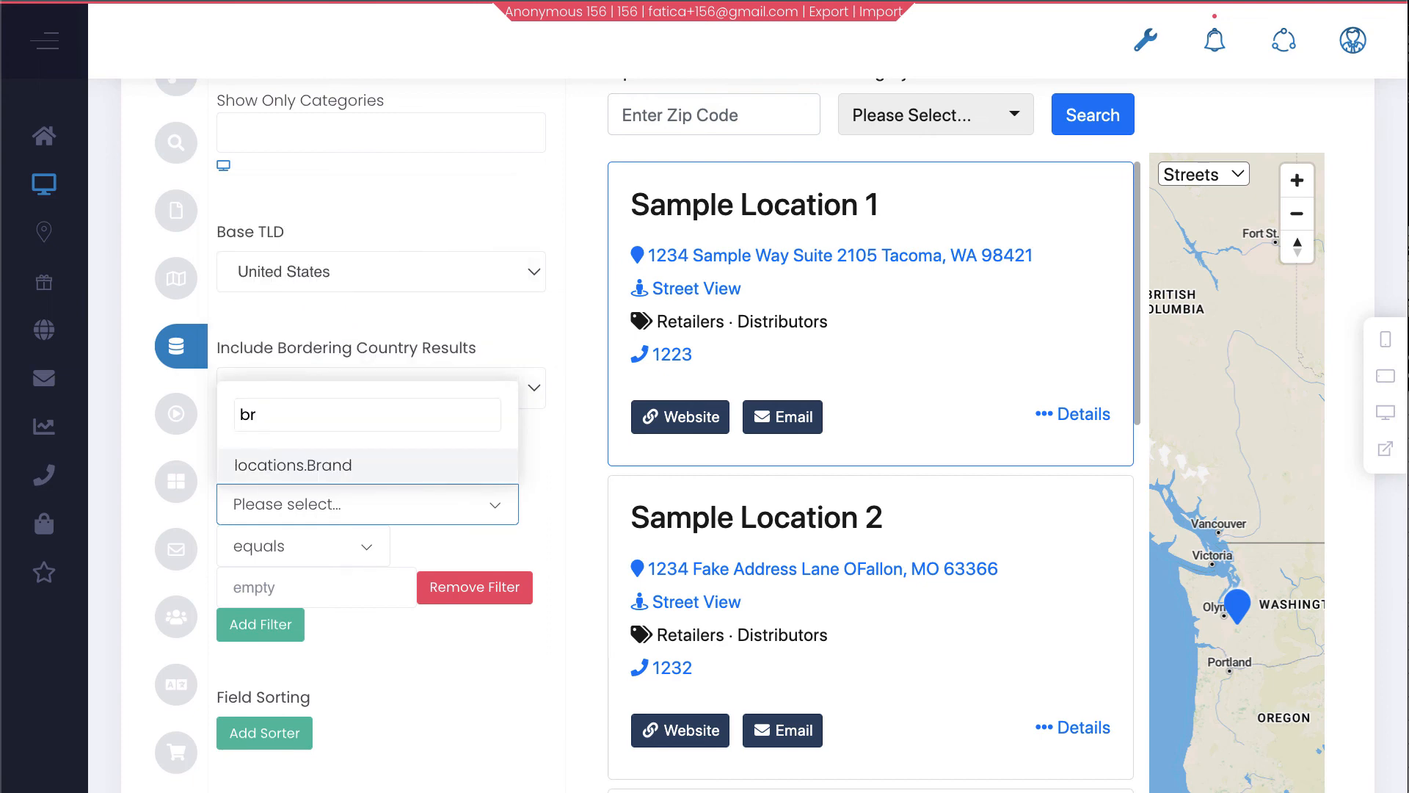
key(BackSpace)
key(BackSpace)
text(bra)
key(BackSpace)
key(BackSpace)
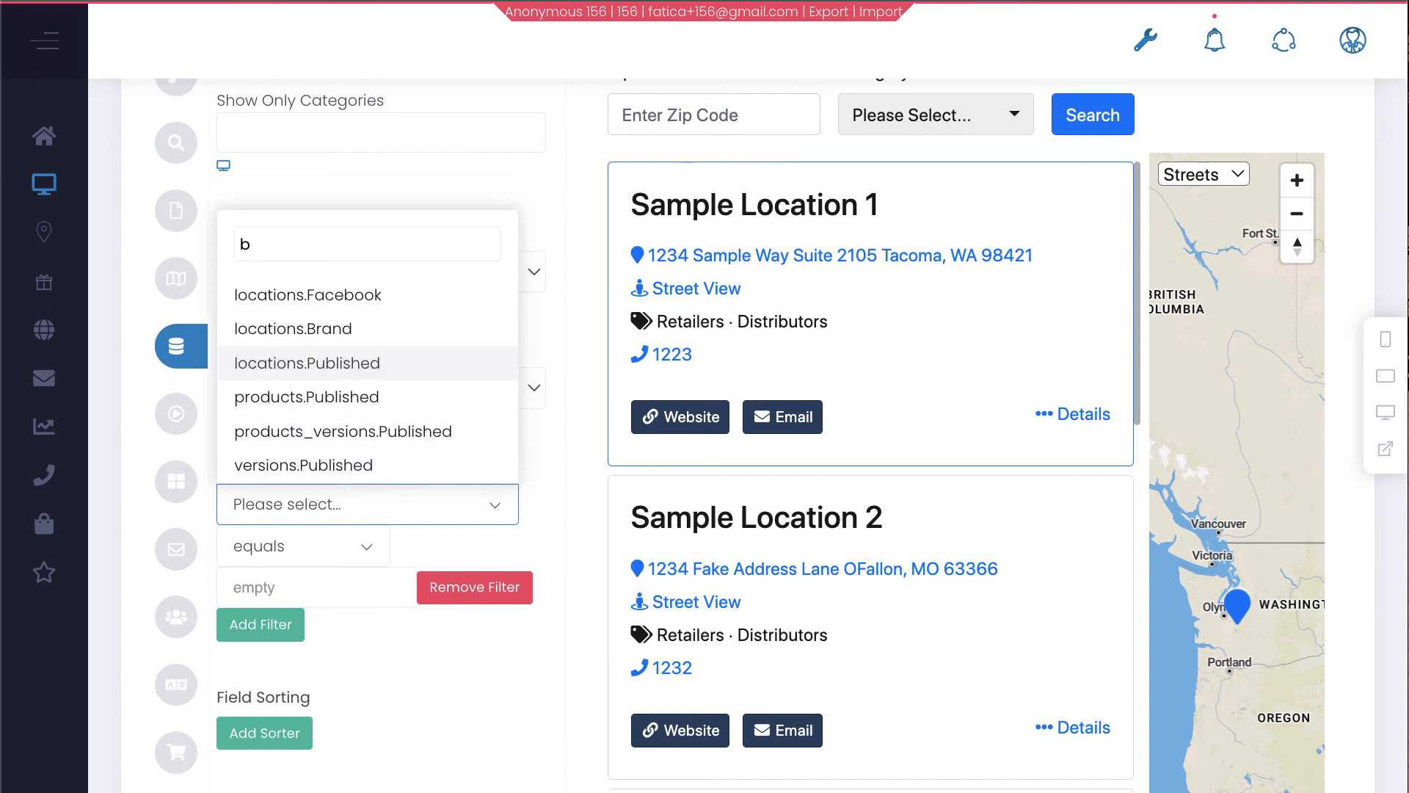
key(BackSpace)
text(bra)
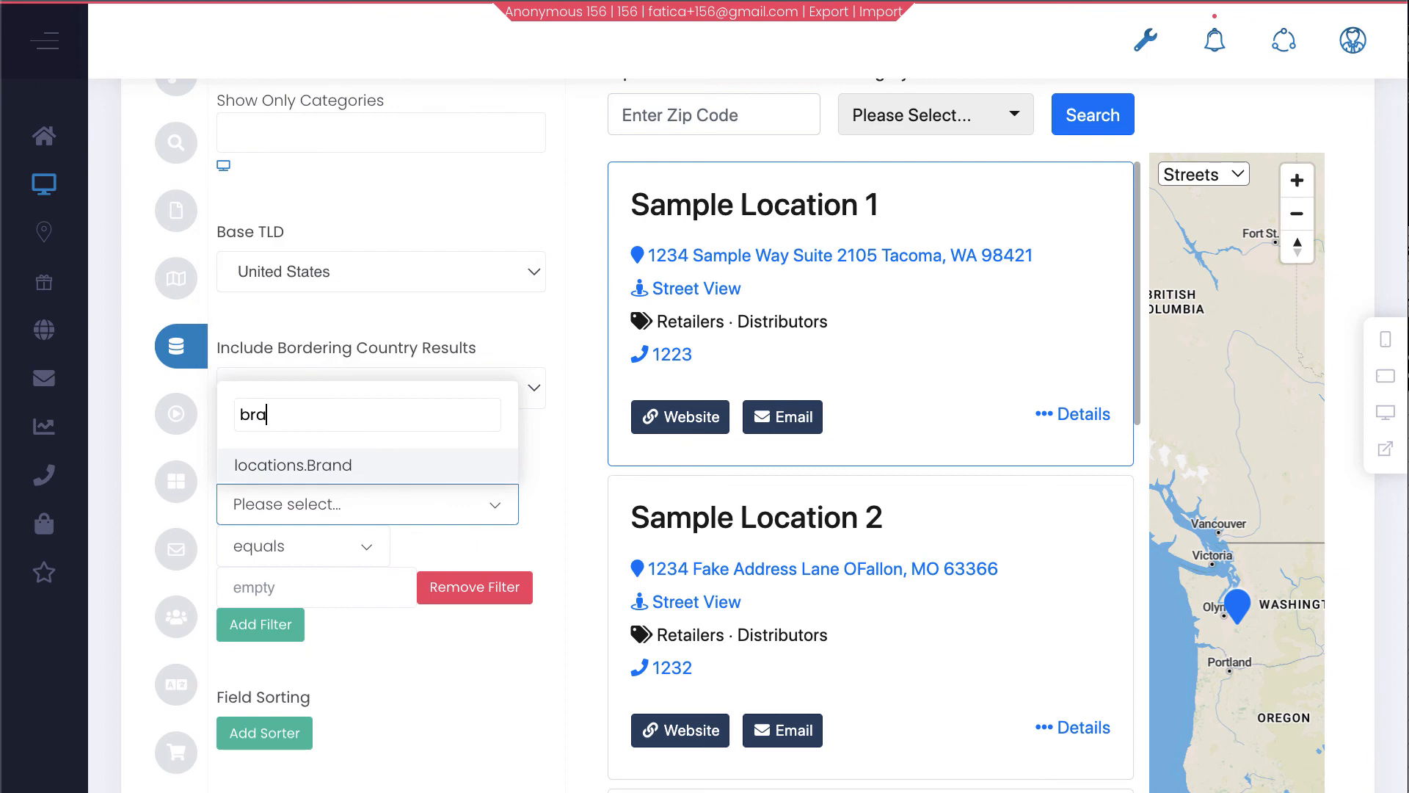
click(341, 473)
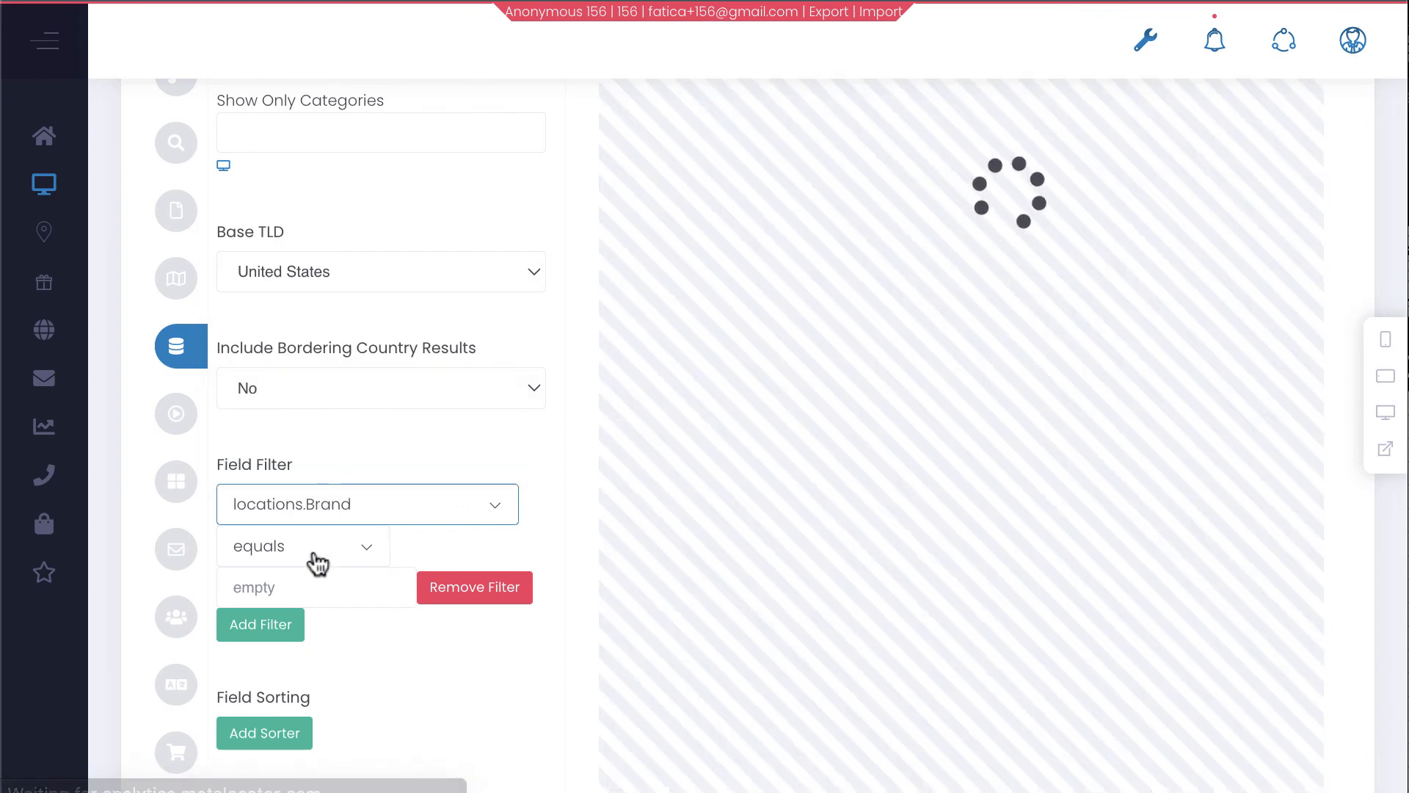
- Set the Brand filter's equals value to Purple, then save the interface and continue to the interfaces list
click(316, 556)
click(314, 596)
click(313, 596)
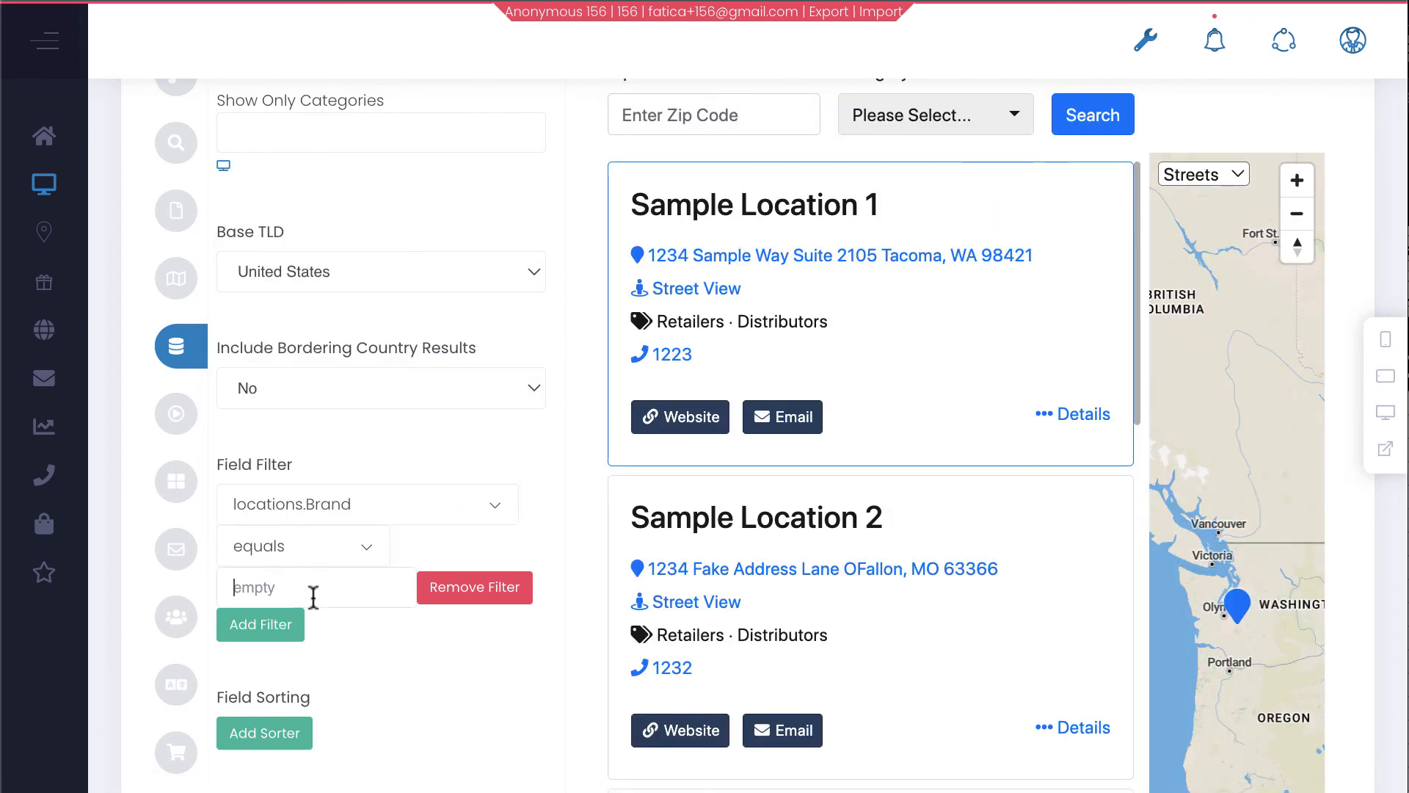
text(Purple)
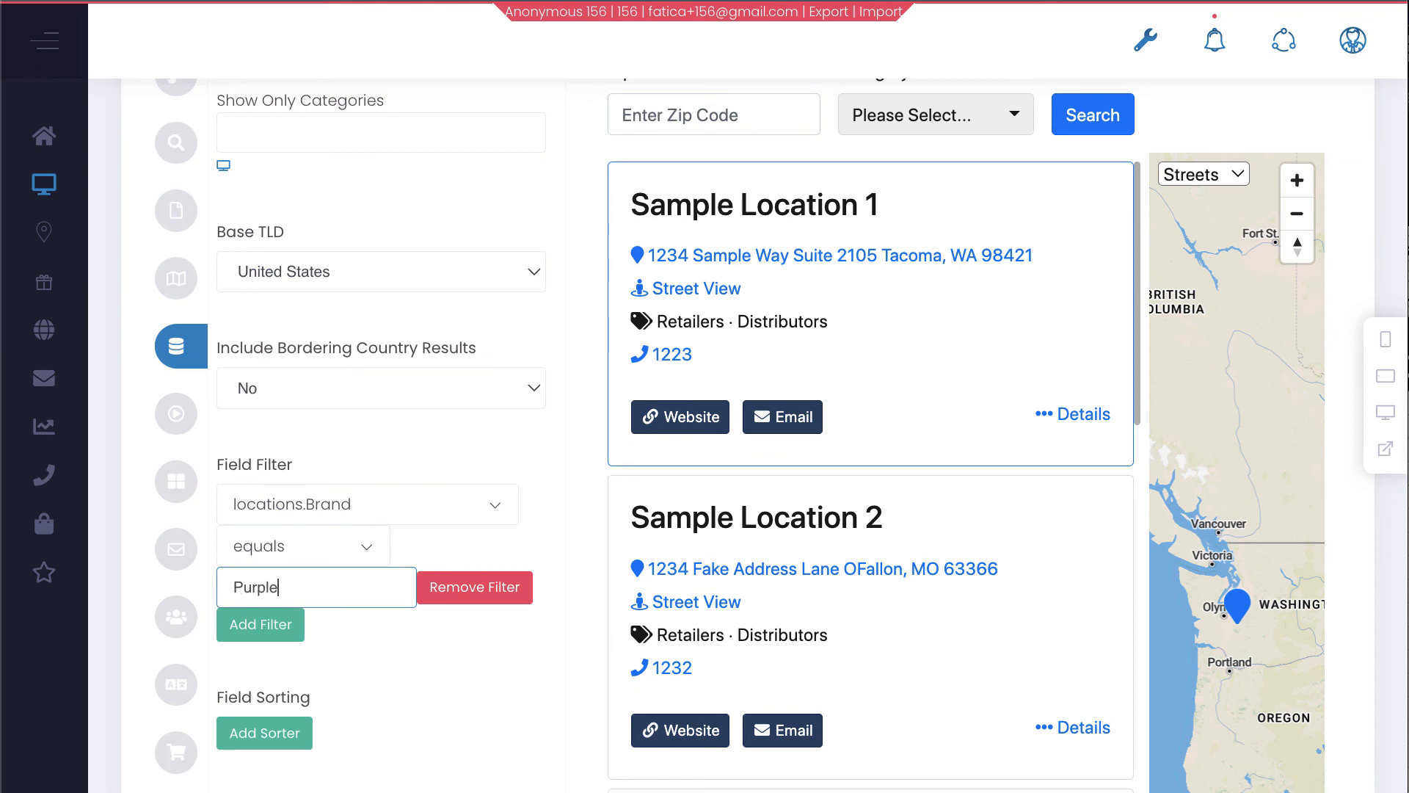
click(363, 709)
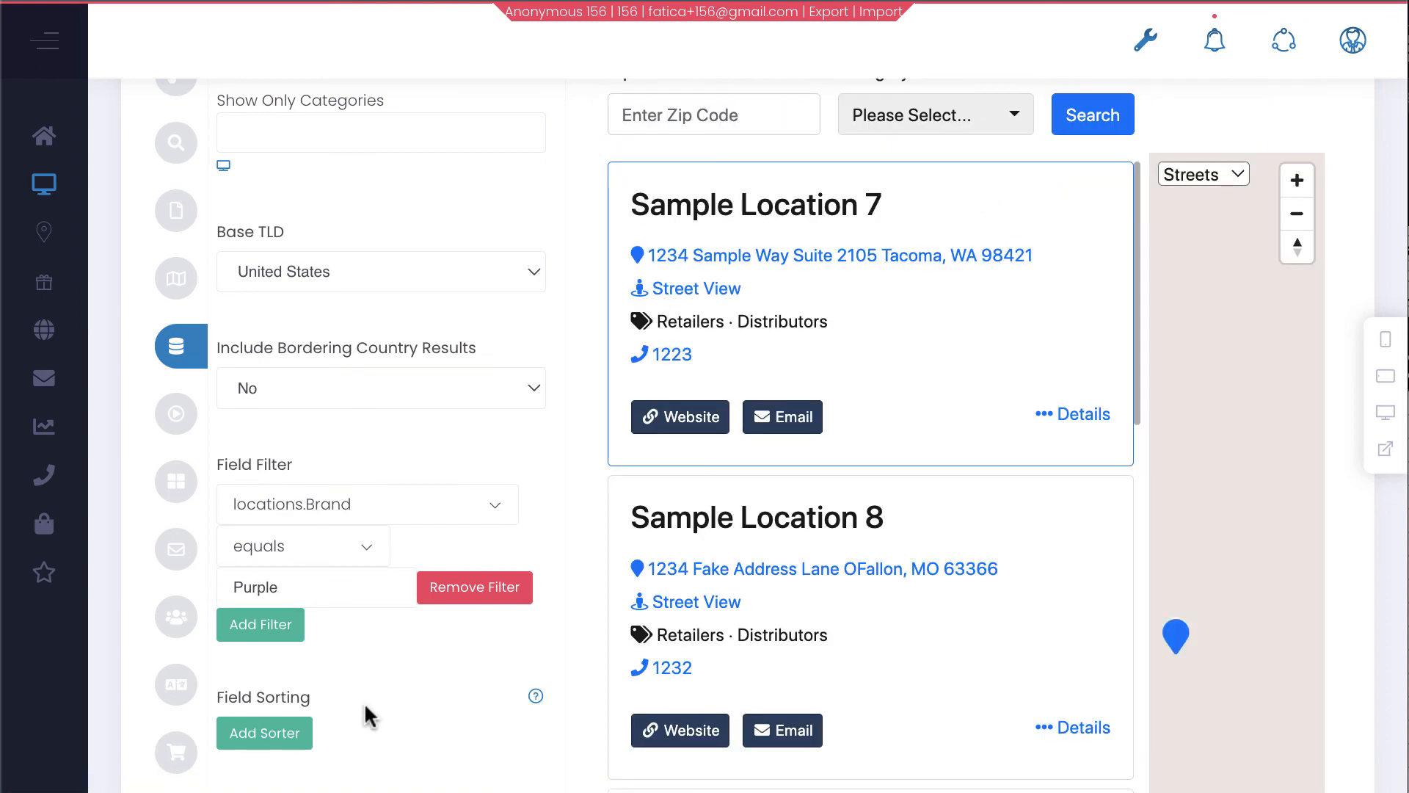
scroll(396, 706, up, 3)
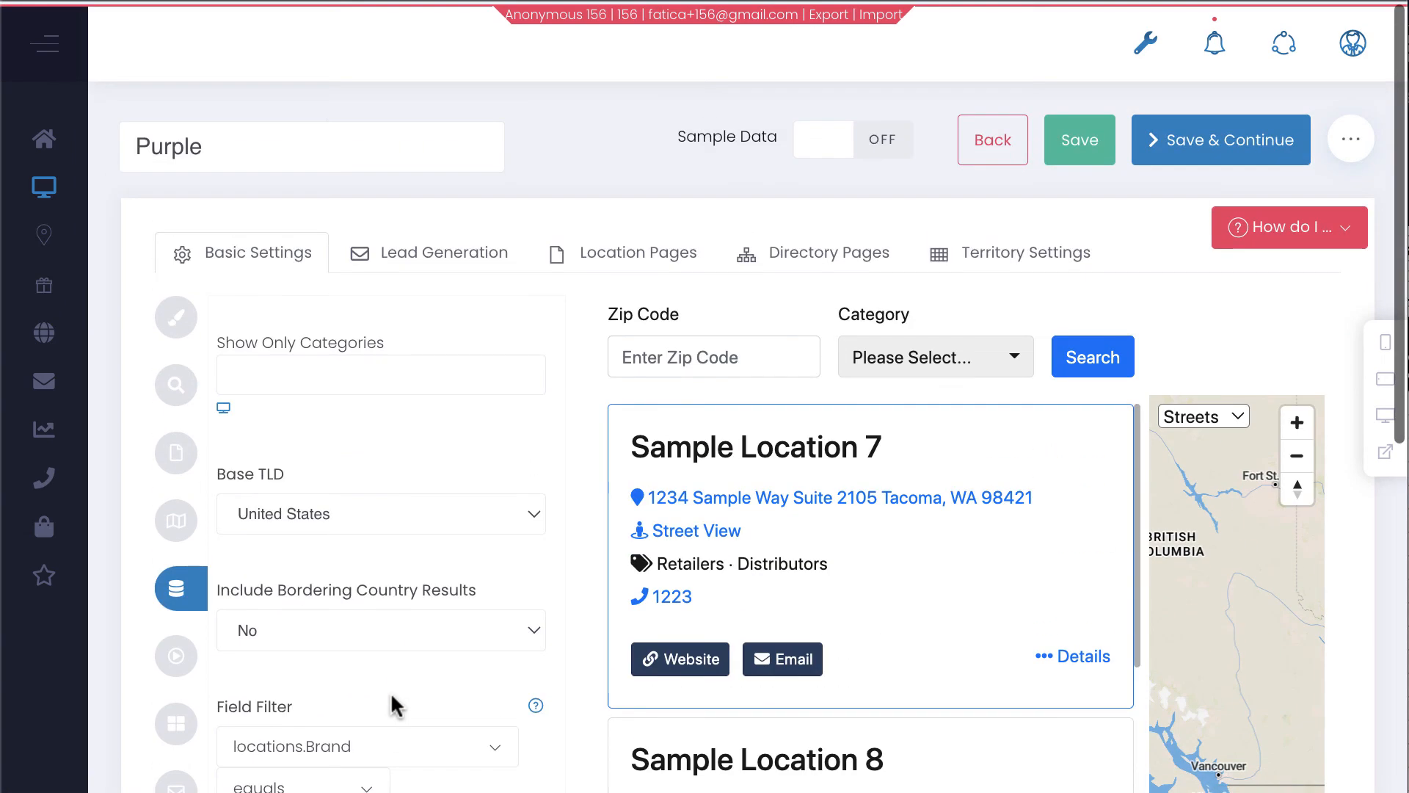
click(1169, 145)
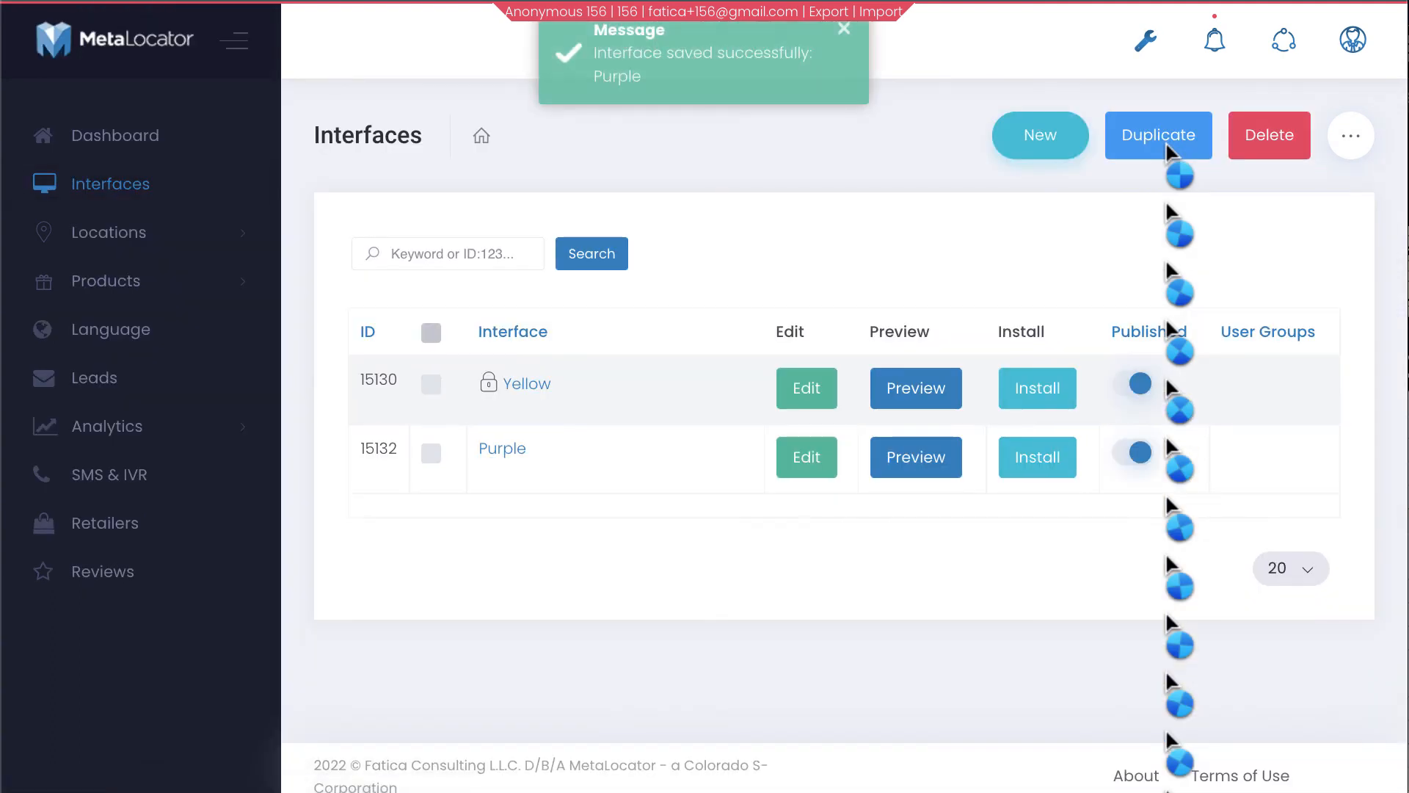